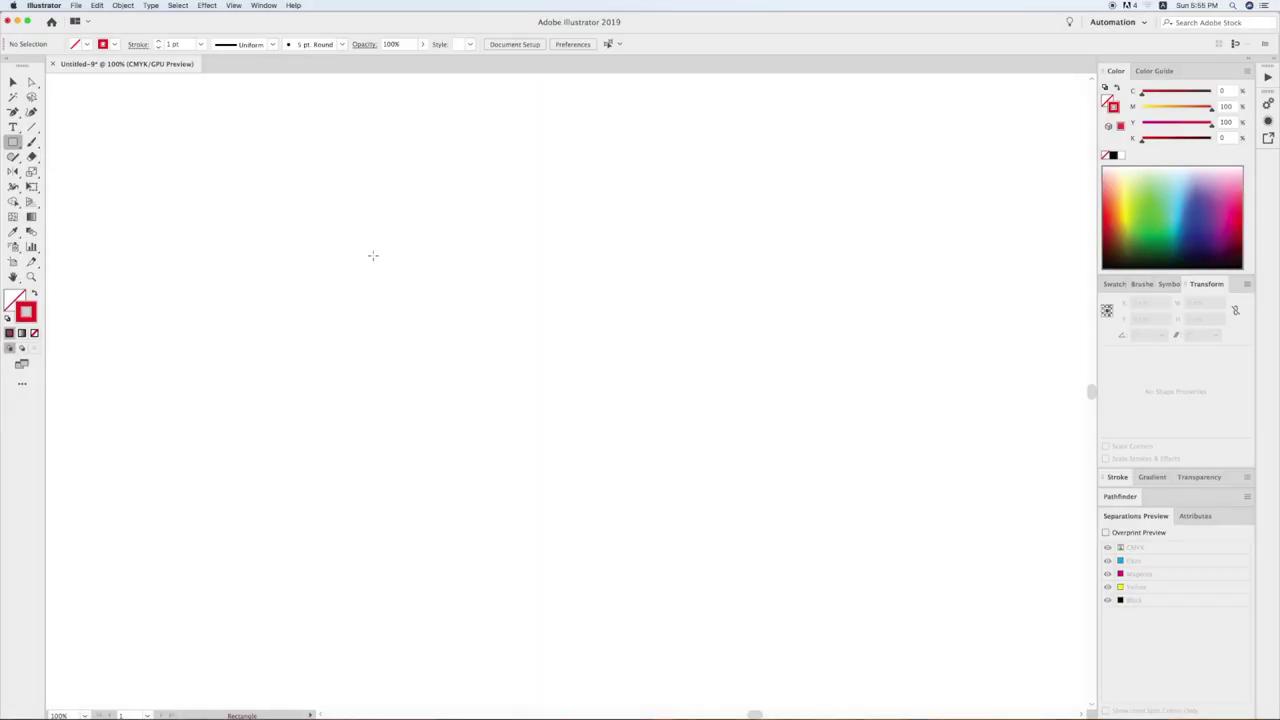
Draw the first box panel as an 8 cm wide, 12 cm tall rectangle
{"action": "left_click_drag", "start_coordinate": [378, 261], "coordinate": [523, 464]}
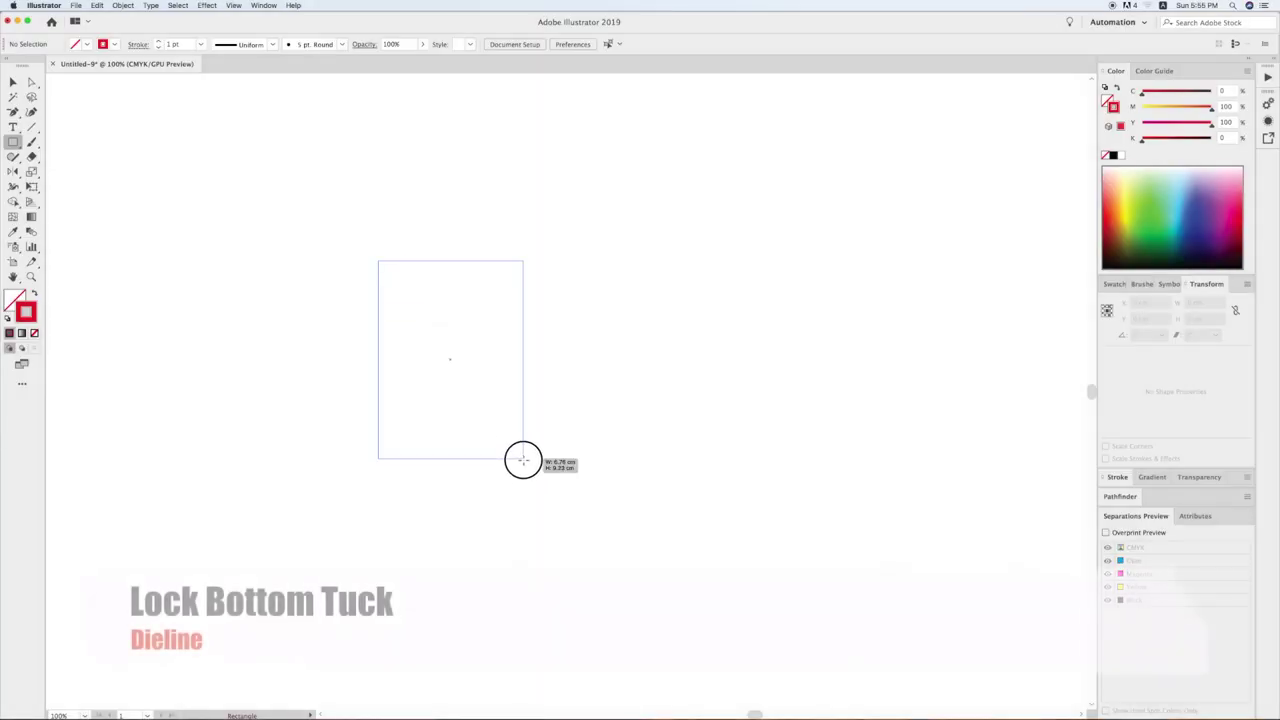
{"action": "left_click", "coordinate": [995, 44]}
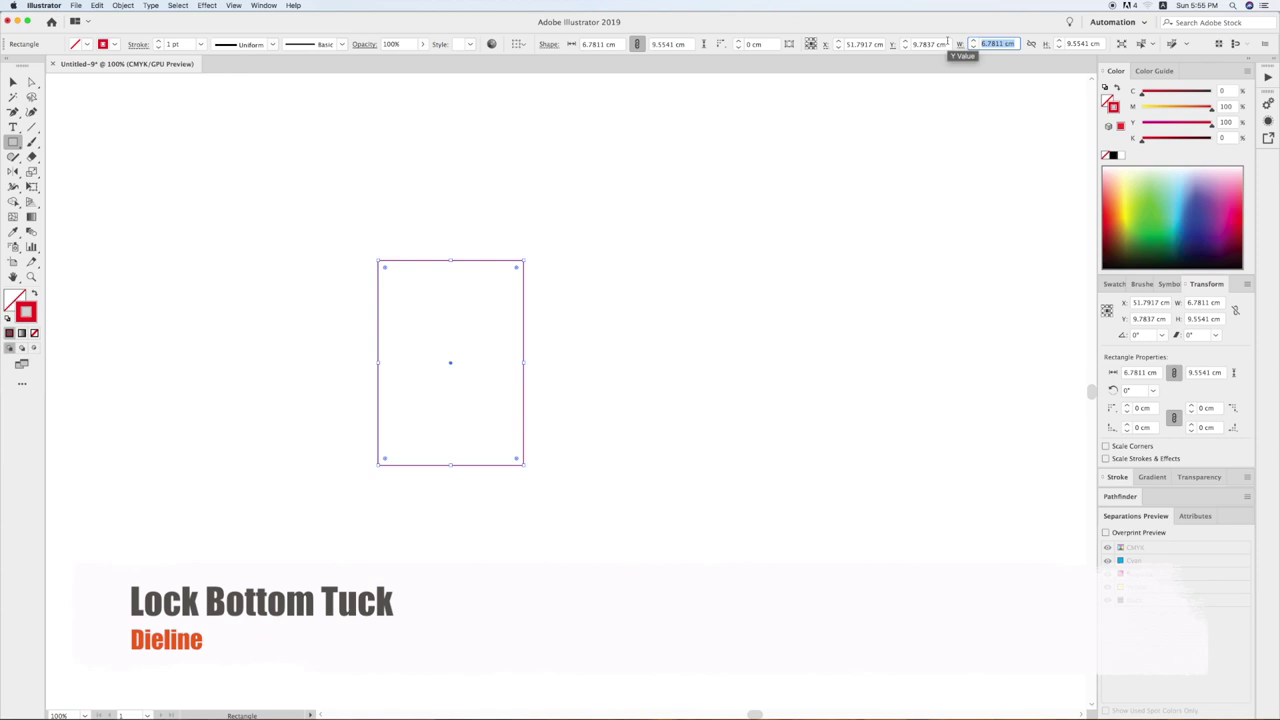
{"action": "type", "text": "8"}
{"action": "key", "text": "Return"}
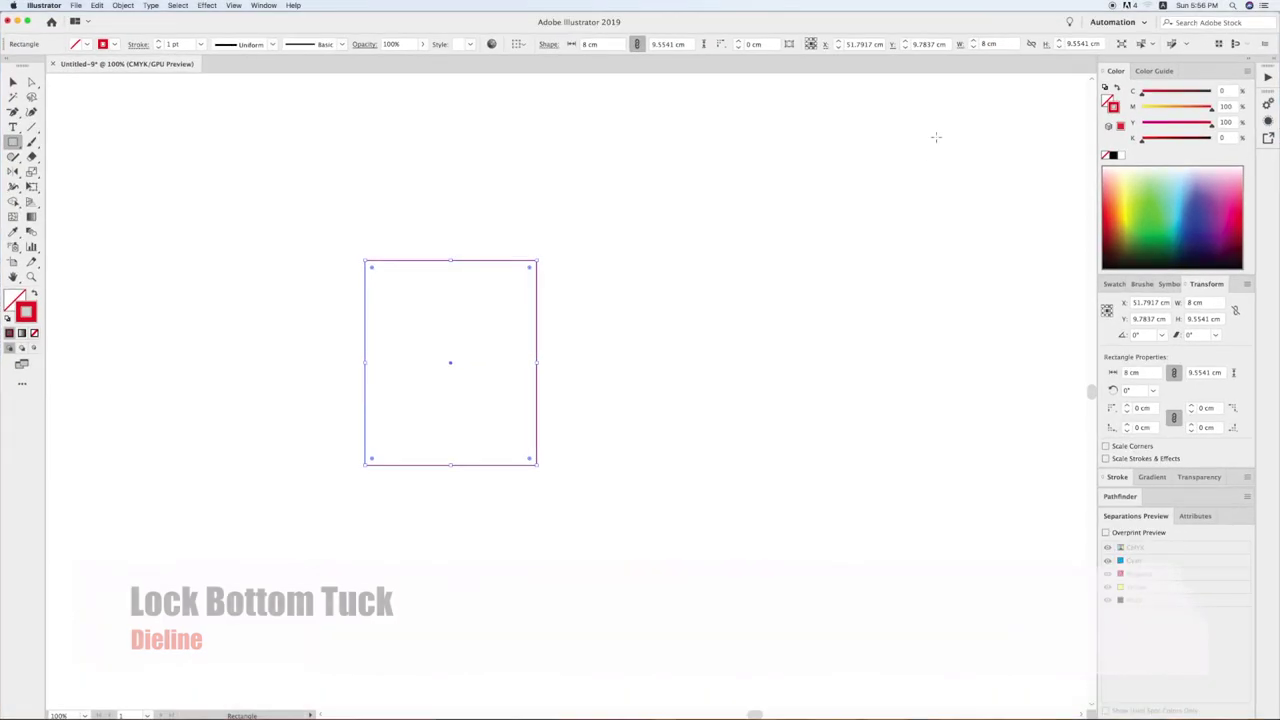
{"action": "left_click", "coordinate": [1068, 45]}
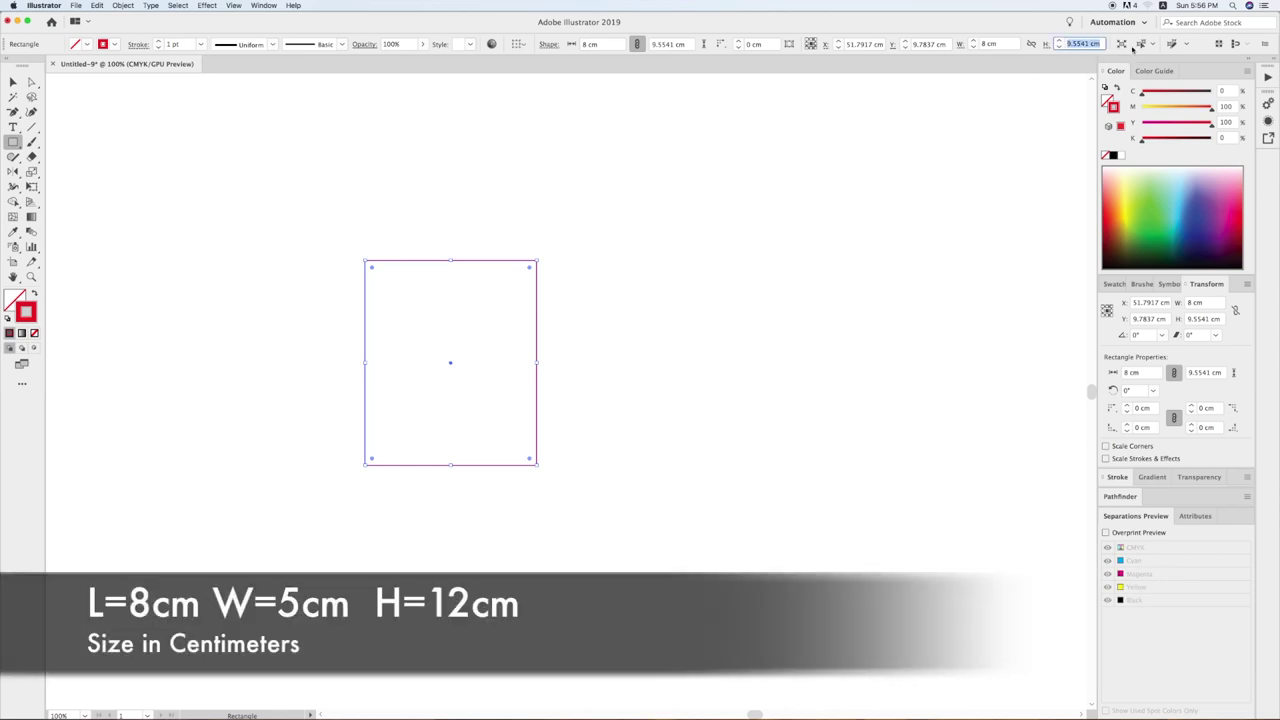
{"action": "type", "text": "12"}
{"action": "key", "text": "Return"}
{"action": "key", "text": "v"}
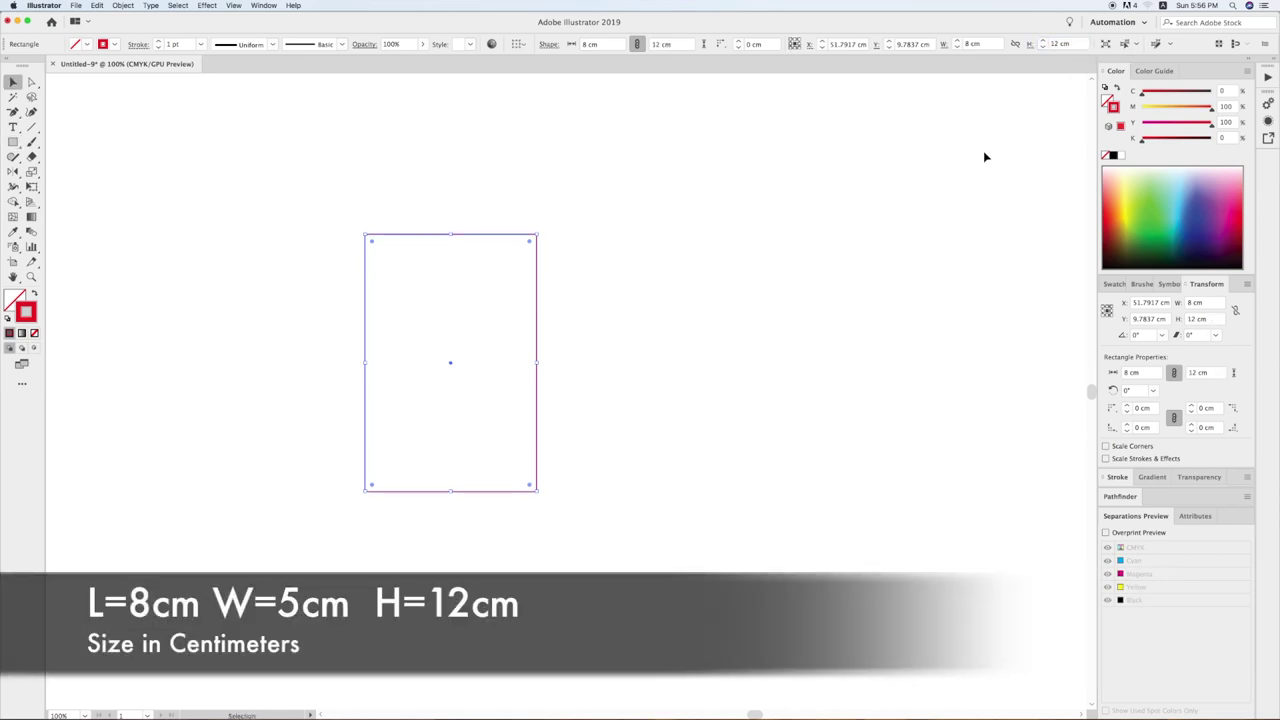
{"action": "left_click", "coordinate": [890, 265]}
{"action": "key", "text": "ctrl+minus"}
{"action": "mouse_move", "coordinate": [559, 338]}
{"action": "left_mouse_down"}
{"action": "mouse_move", "coordinate": [340, 337]}
{"action": "mouse_move", "coordinate": [419, 318]}
{"action": "left_mouse_up"}
Add a copy to its right, resized to 5 cm wide from the left edge
{"action": "left_click_drag", "start_coordinate": [325, 431], "coordinate": [420, 432]}
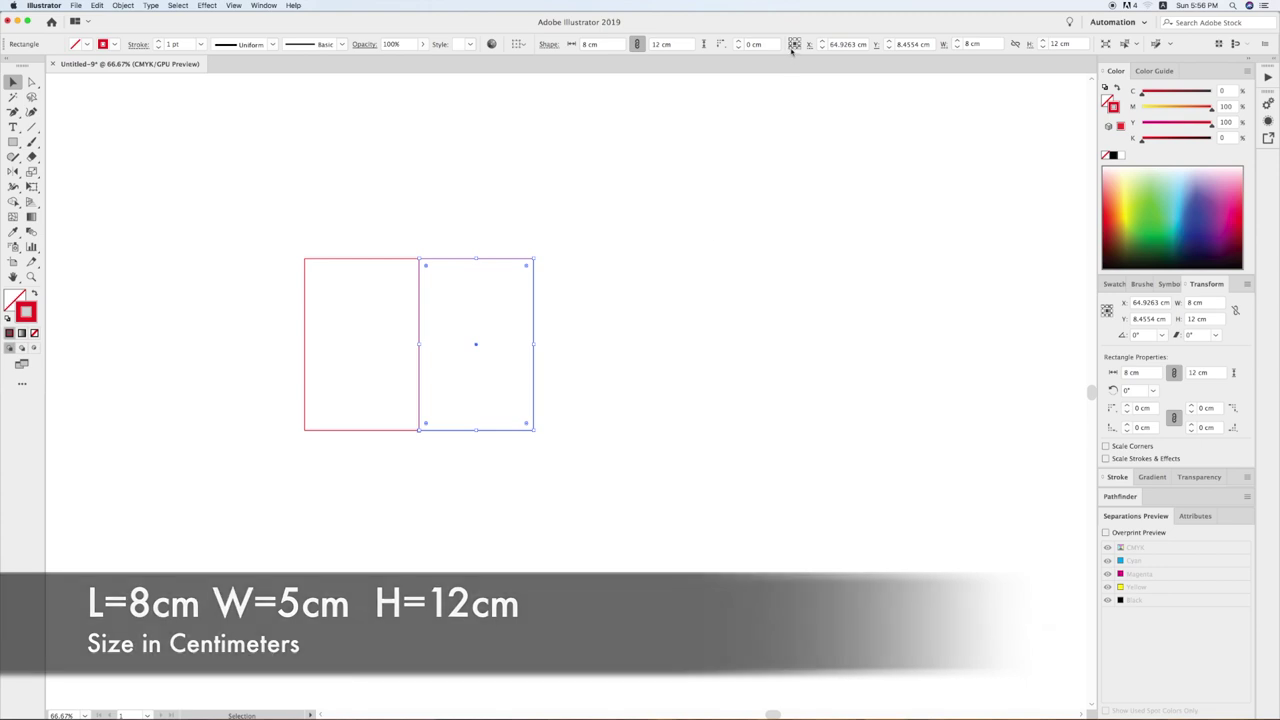
{"action": "left_click", "coordinate": [790, 44]}
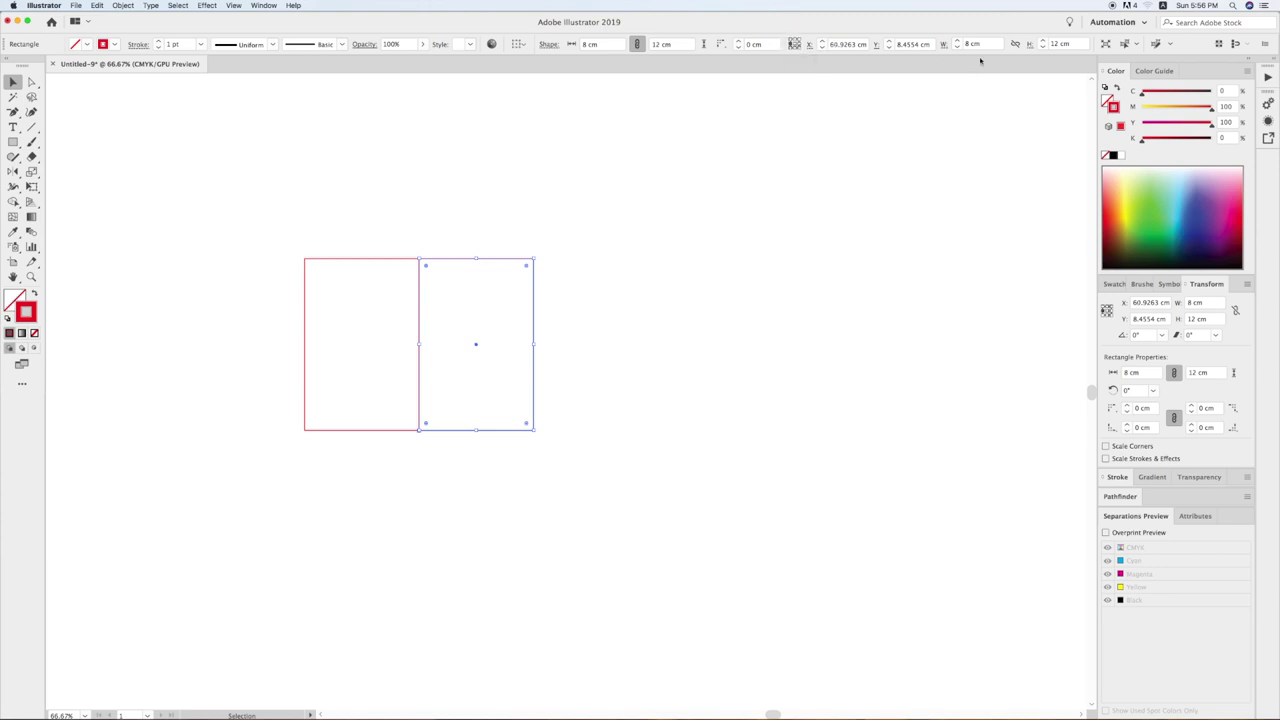
{"action": "left_click", "coordinate": [985, 44]}
{"action": "type", "text": "5"}
{"action": "key", "text": "Return"}
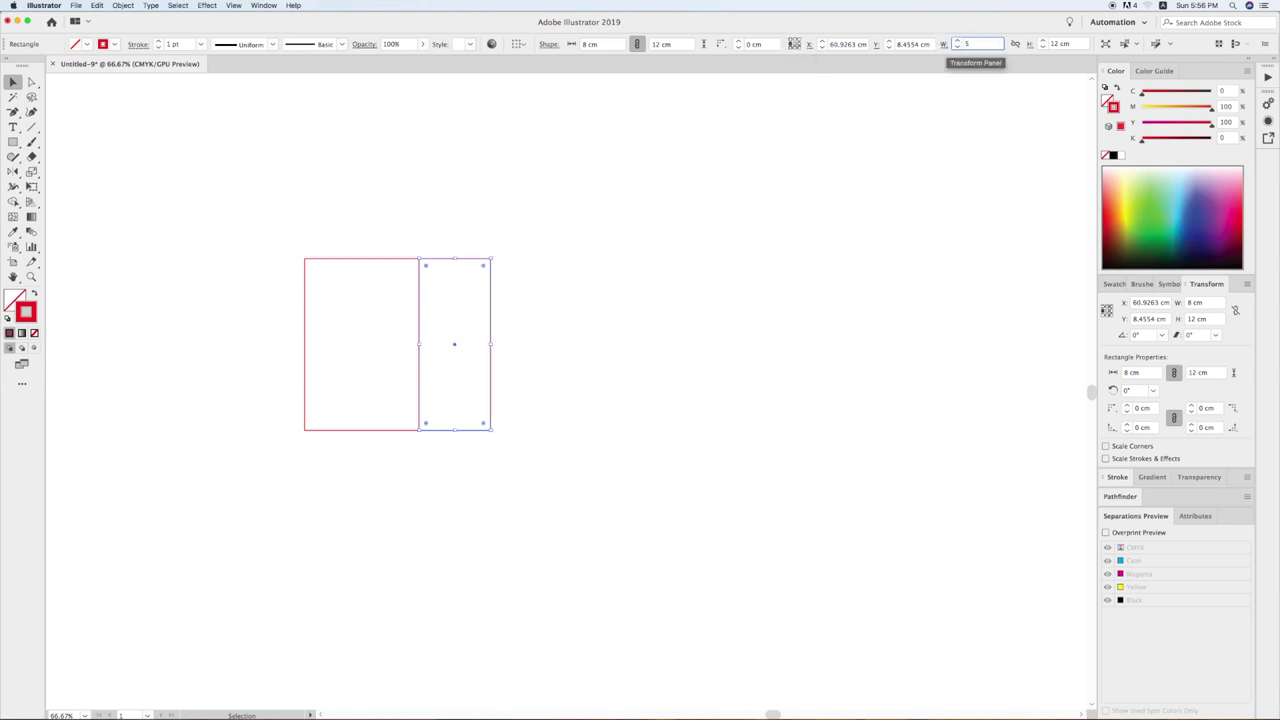
{"action": "left_click", "coordinate": [455, 360]}
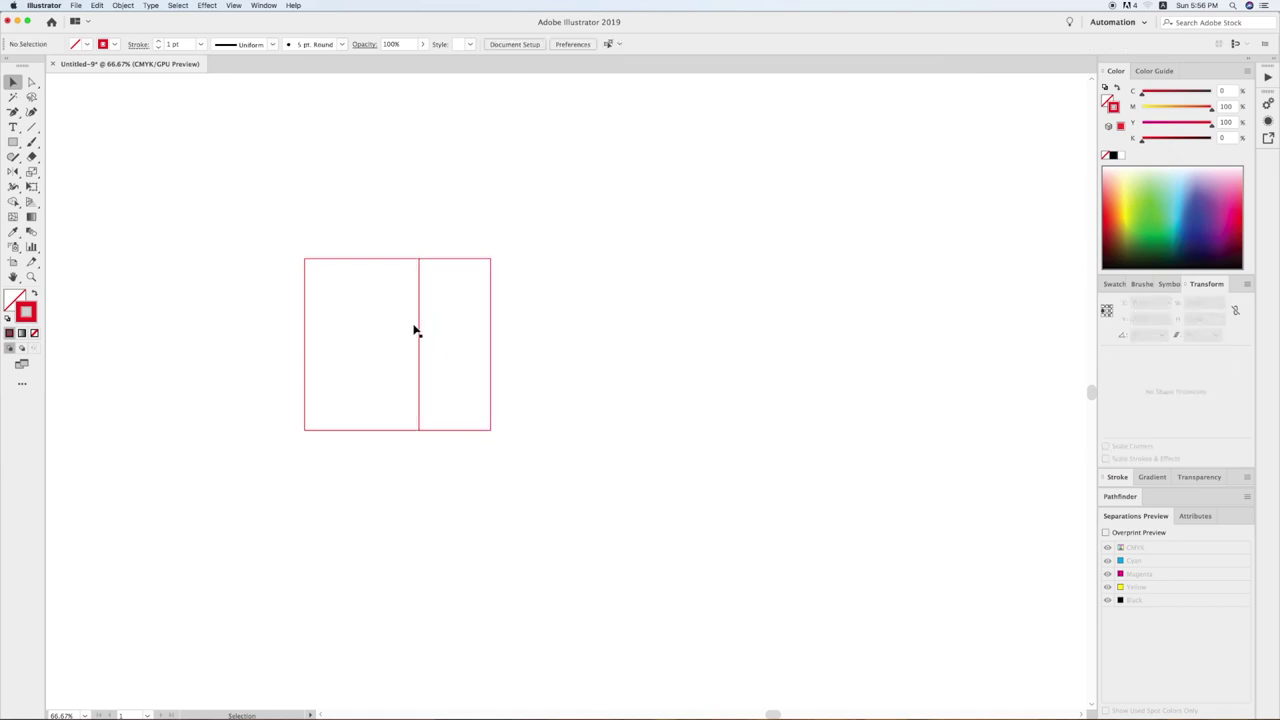
Copy the 8 cm and 5 cm panels to extend the strip rightward
{"action": "left_click_drag", "start_coordinate": [304, 259], "coordinate": [491, 262]}
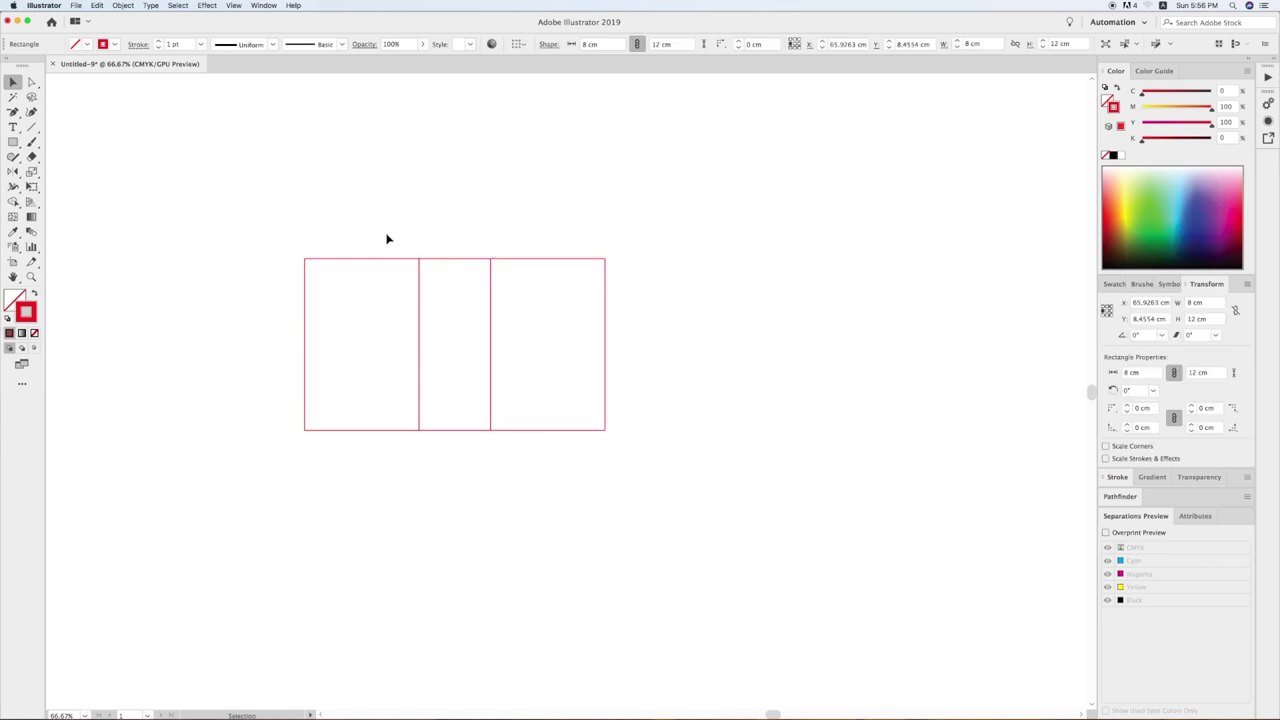
{"action": "left_click", "coordinate": [389, 237]}
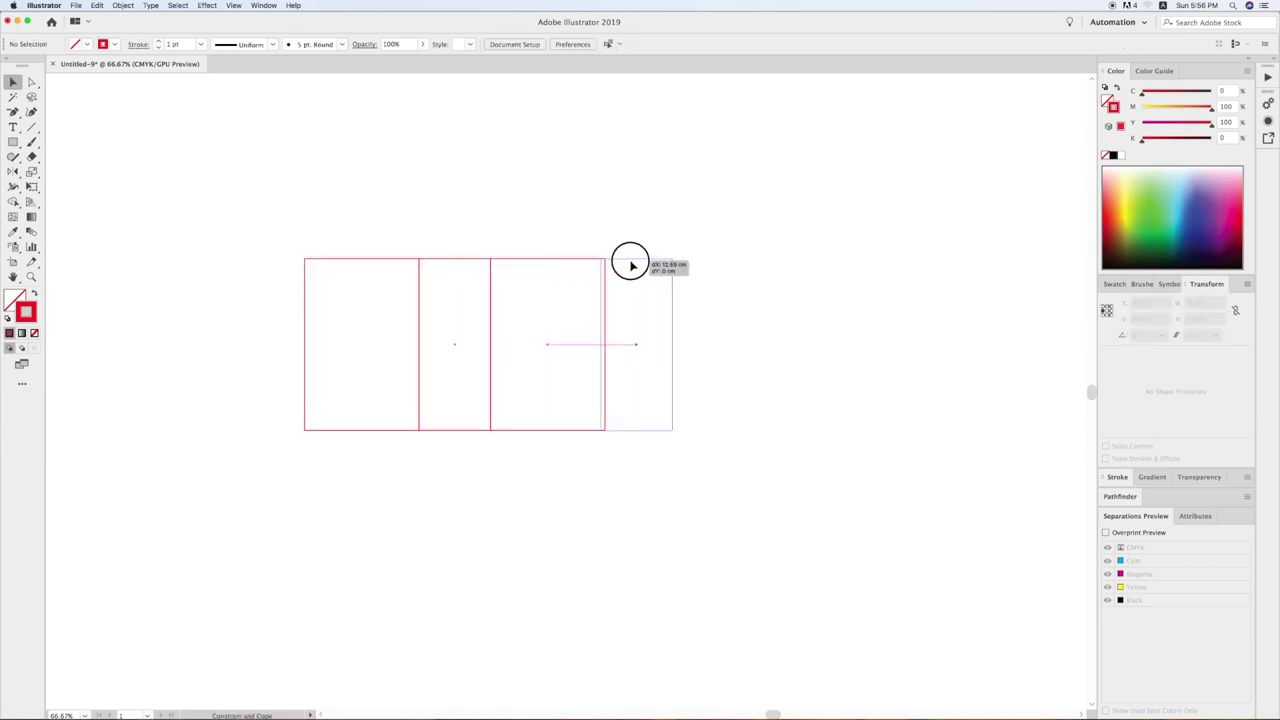
{"action": "left_click_drag", "start_coordinate": [448, 262], "coordinate": [635, 262]}
{"action": "left_click", "coordinate": [498, 232]}
Add a 1.5 cm wide glue flap at the strip's left end
{"action": "left_click_drag", "start_coordinate": [481, 262], "coordinate": [295, 259]}
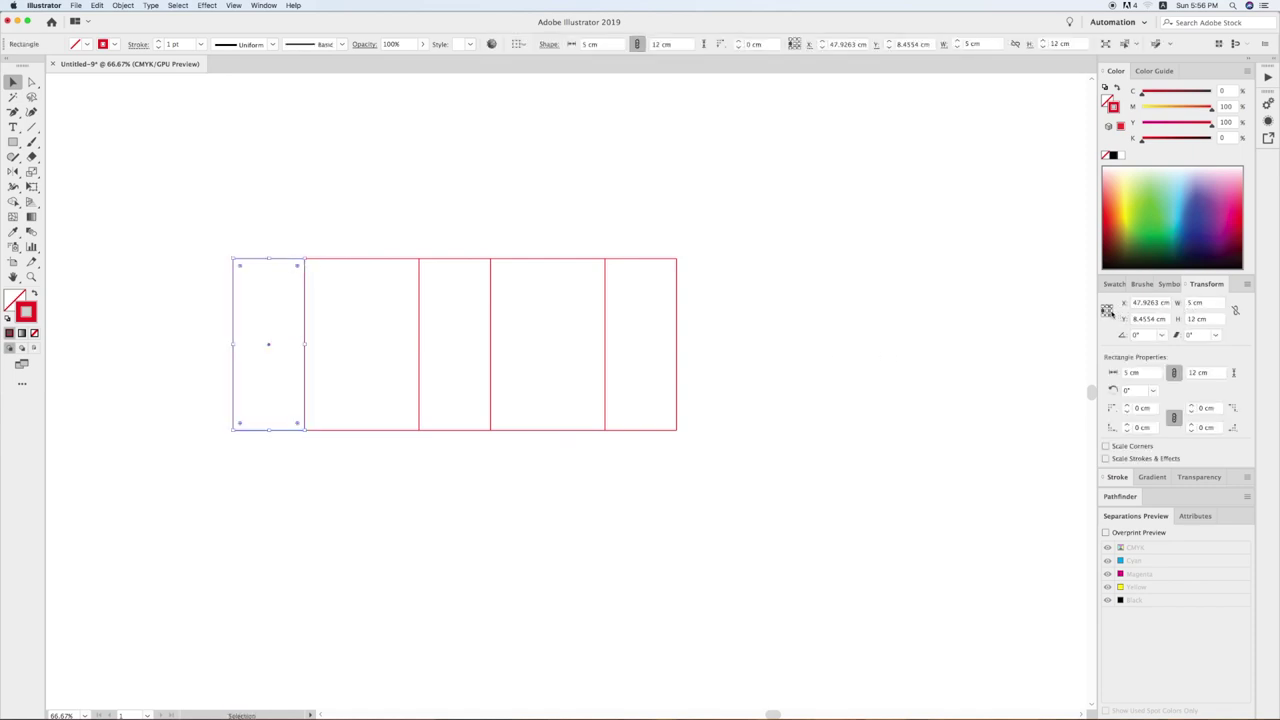
{"action": "type", "text": "1.5"}
{"action": "key", "text": "Return"}
{"action": "left_click", "coordinate": [468, 230]}
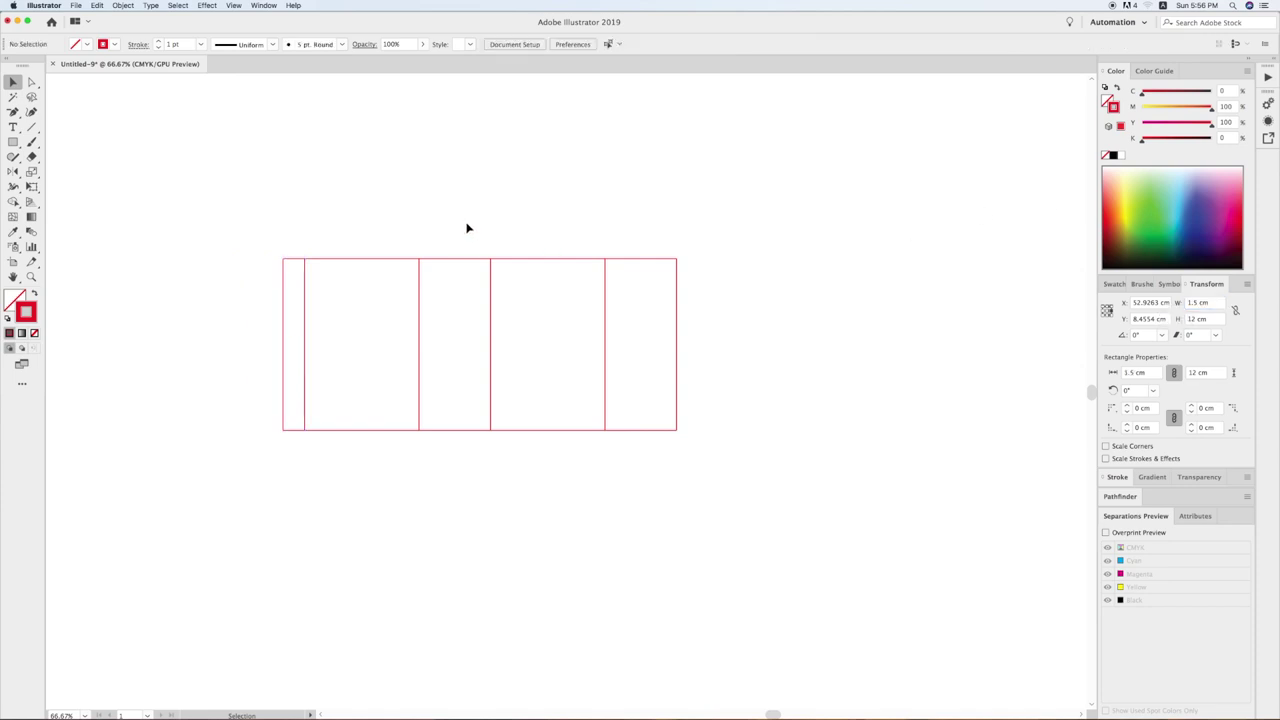
{"action": "scroll", "coordinate": [477, 280], "scroll_direction": "up", "scroll_amount": 3}
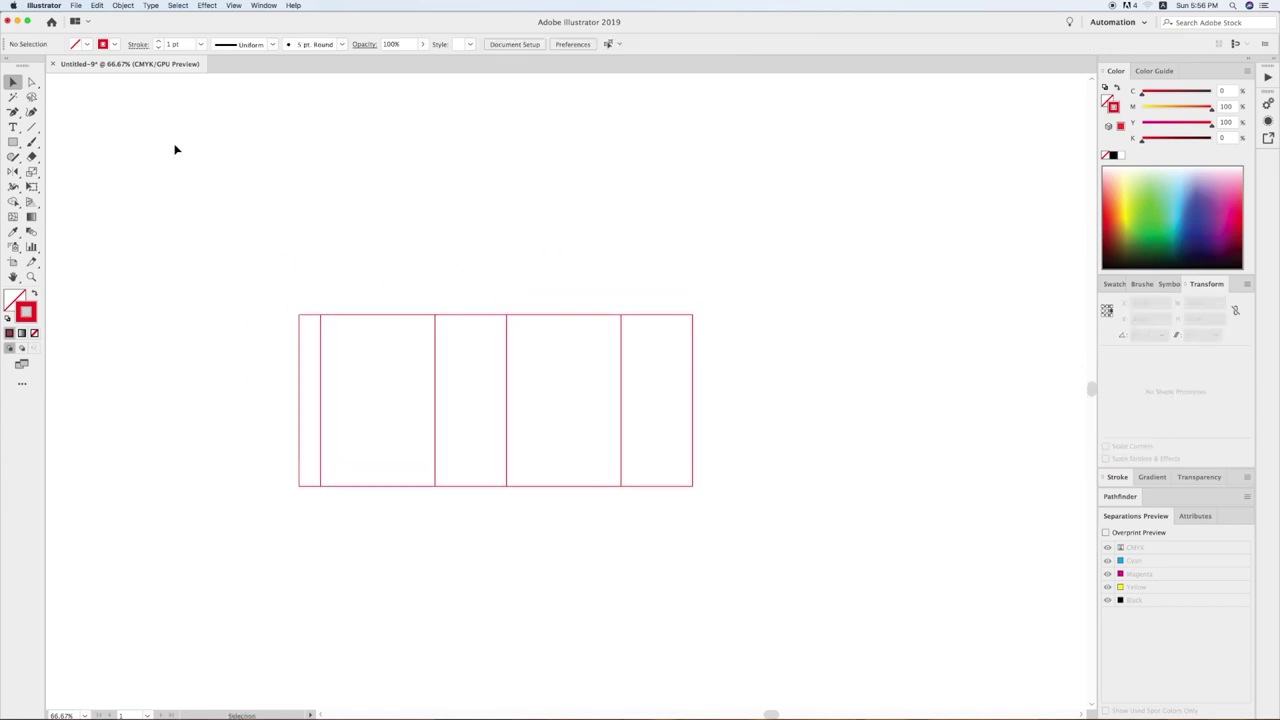
Copy the second 8 cm panel above the strip and make it 5 cm tall
{"action": "left_click_drag", "start_coordinate": [567, 486], "coordinate": [570, 318]}
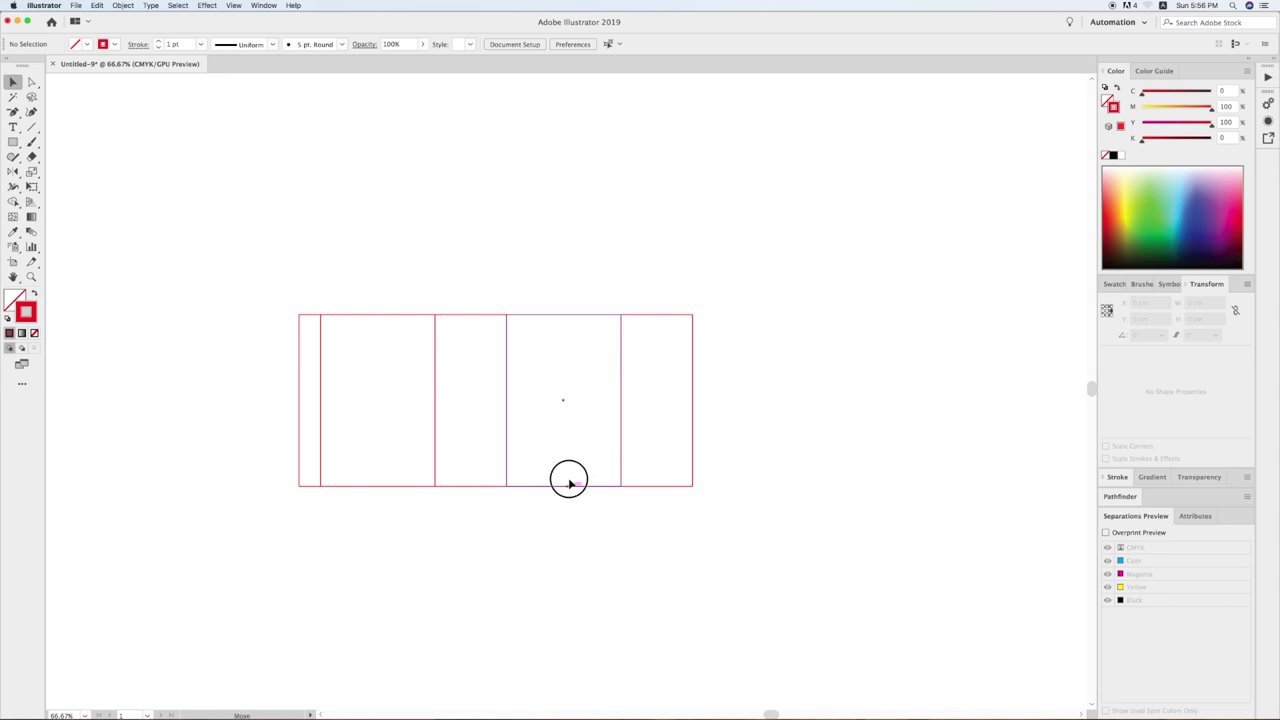
{"action": "left_click", "coordinate": [476, 315]}
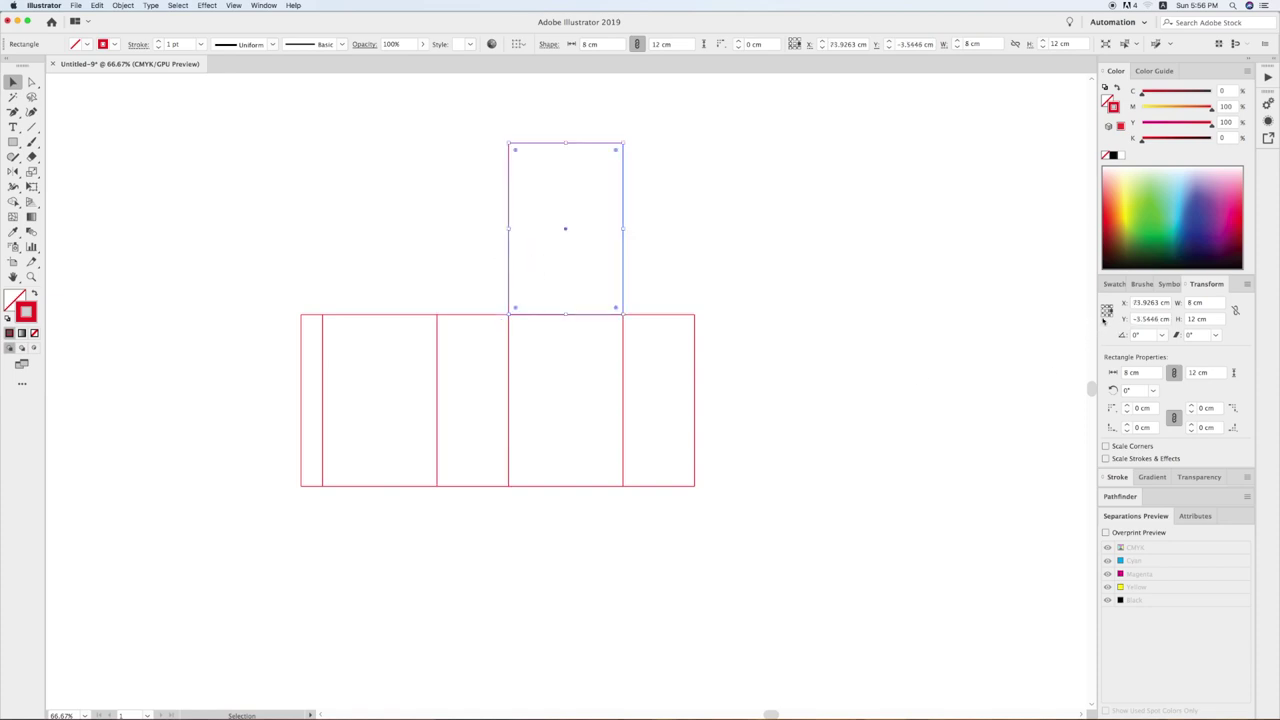
{"action": "double_click", "coordinate": [1206, 318]}
{"action": "type", "text": "5"}
{"action": "key", "text": "Return"}
{"action": "left_click", "coordinate": [686, 360]}
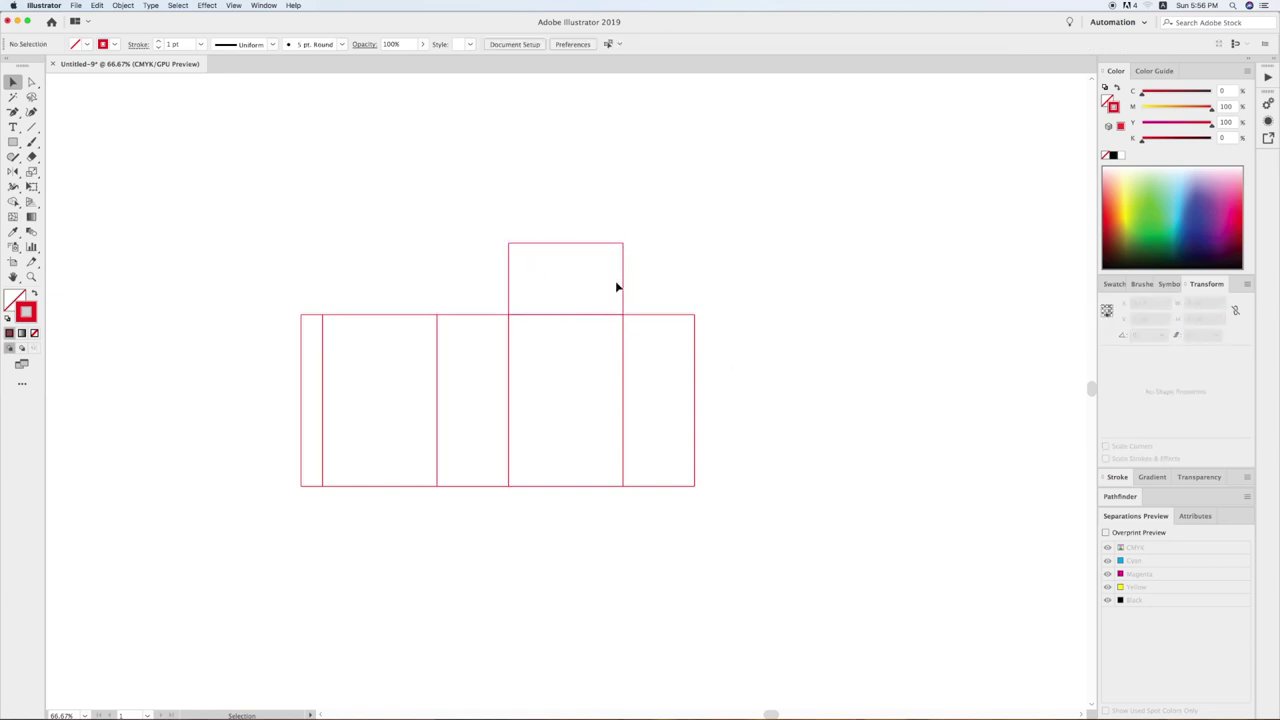
Stack a 1.5 cm tall tuck strip on top, then zoom in and select it
{"action": "left_click_drag", "start_coordinate": [625, 298], "coordinate": [626, 228]}
{"action": "left_click", "coordinate": [1199, 318]}
{"action": "type", "text": ".5"}
{"action": "key", "text": "Return"}
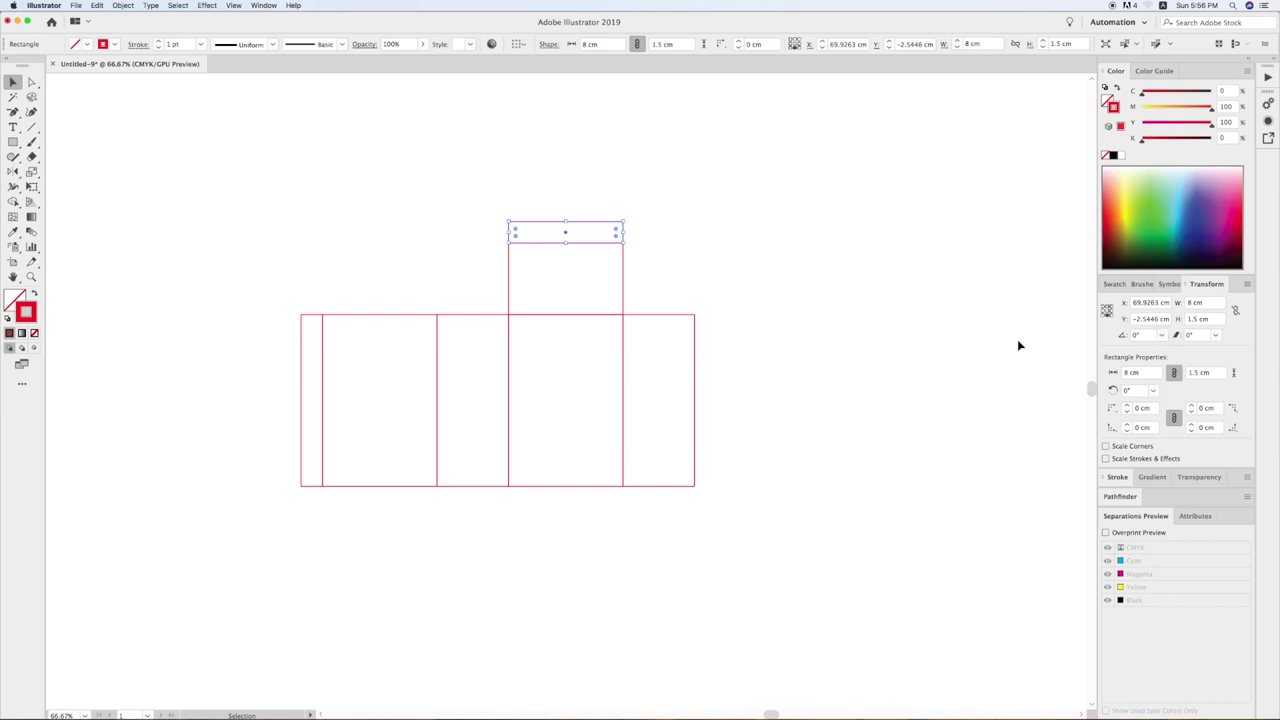
{"action": "key", "text": "z"}
{"action": "left_click_drag", "start_coordinate": [827, 542], "coordinate": [766, 469]}
{"action": "key", "text": "v"}
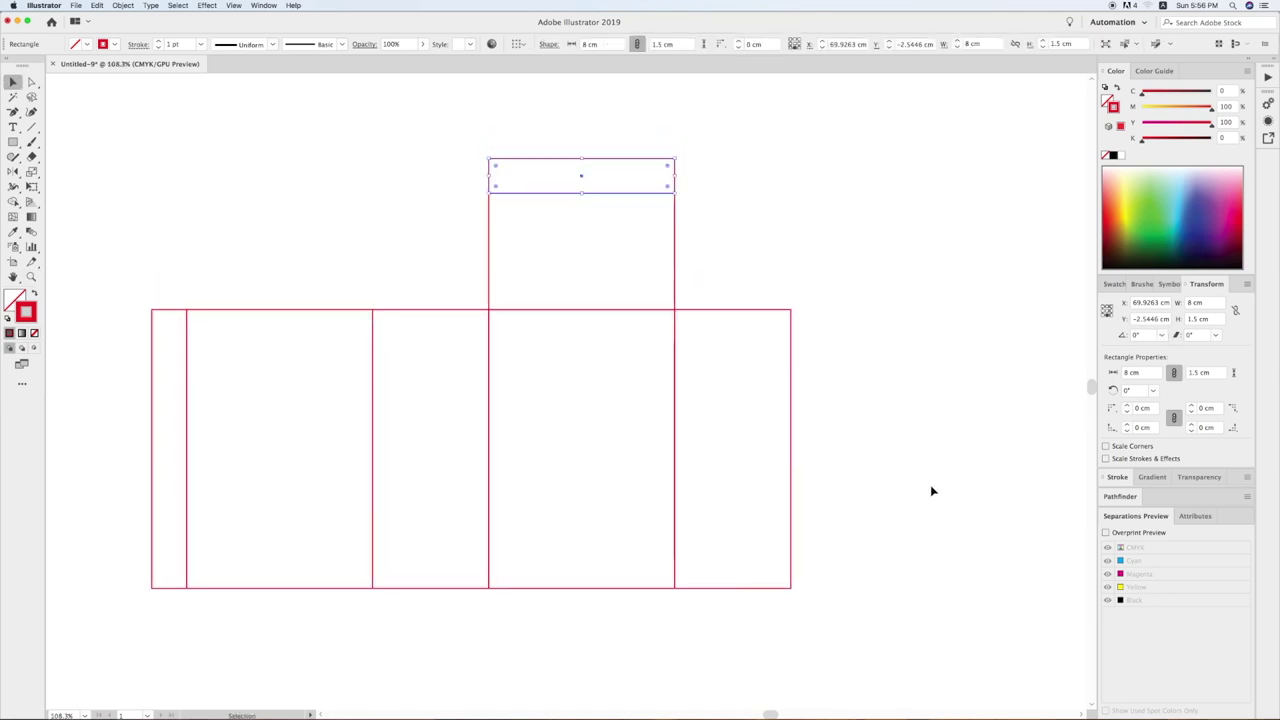
{"action": "left_click", "coordinate": [226, 246]}
{"action": "left_click", "coordinate": [496, 158]}
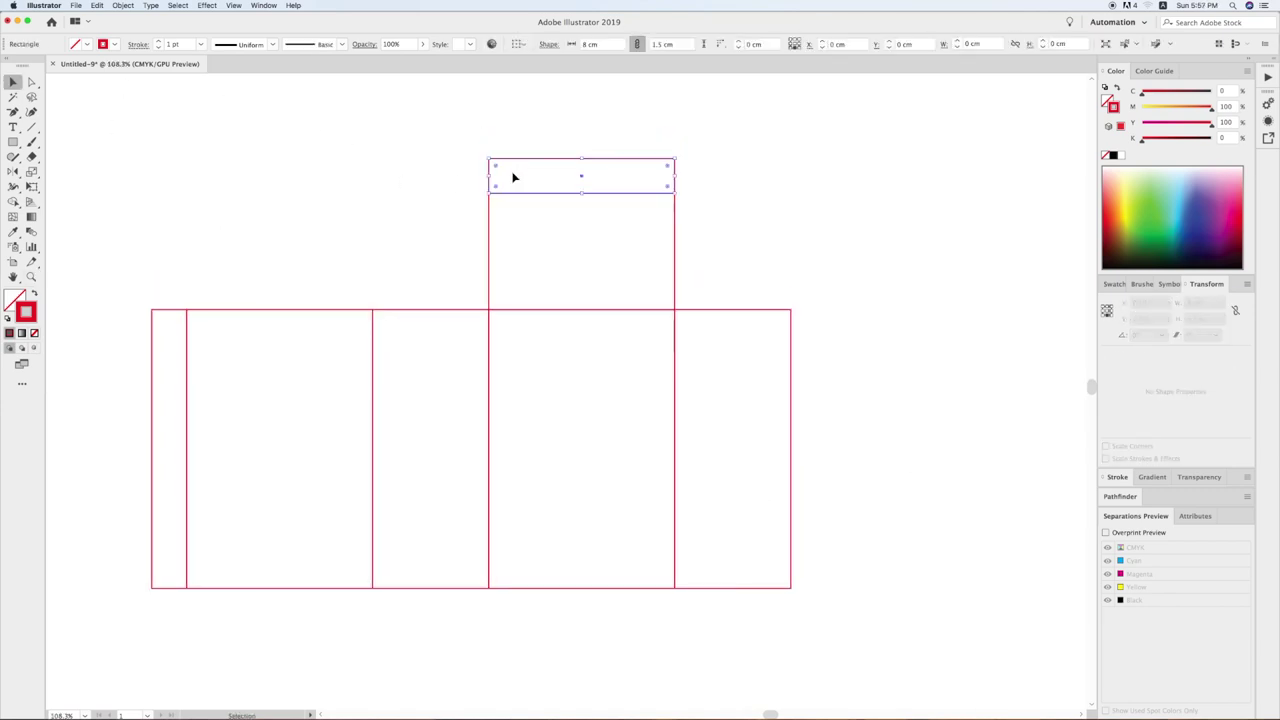
Zoom in closely on the top tuck strip and select it
{"action": "left_click", "coordinate": [100, 160]}
{"action": "left_click", "coordinate": [20, 145]}
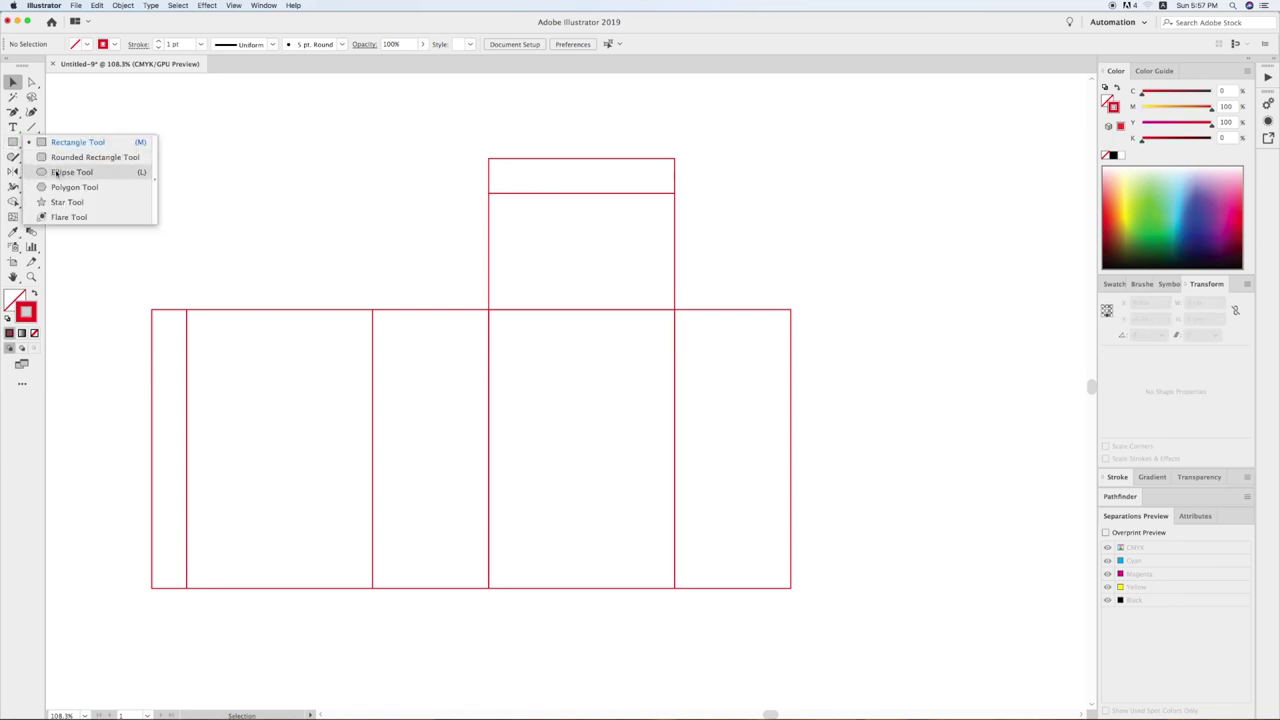
{"action": "key", "text": "z"}
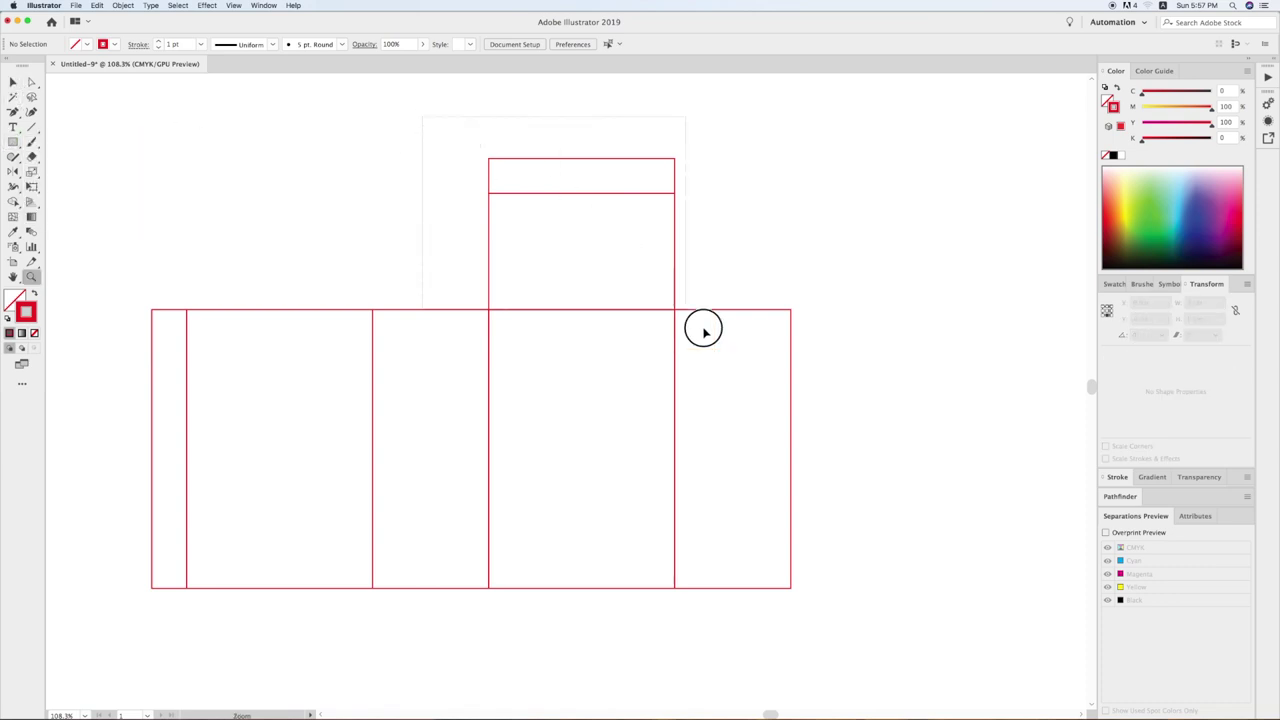
{"action": "left_click_drag", "start_coordinate": [423, 116], "coordinate": [664, 288]}
{"action": "key", "text": "v"}
{"action": "left_click", "coordinate": [310, 178]}
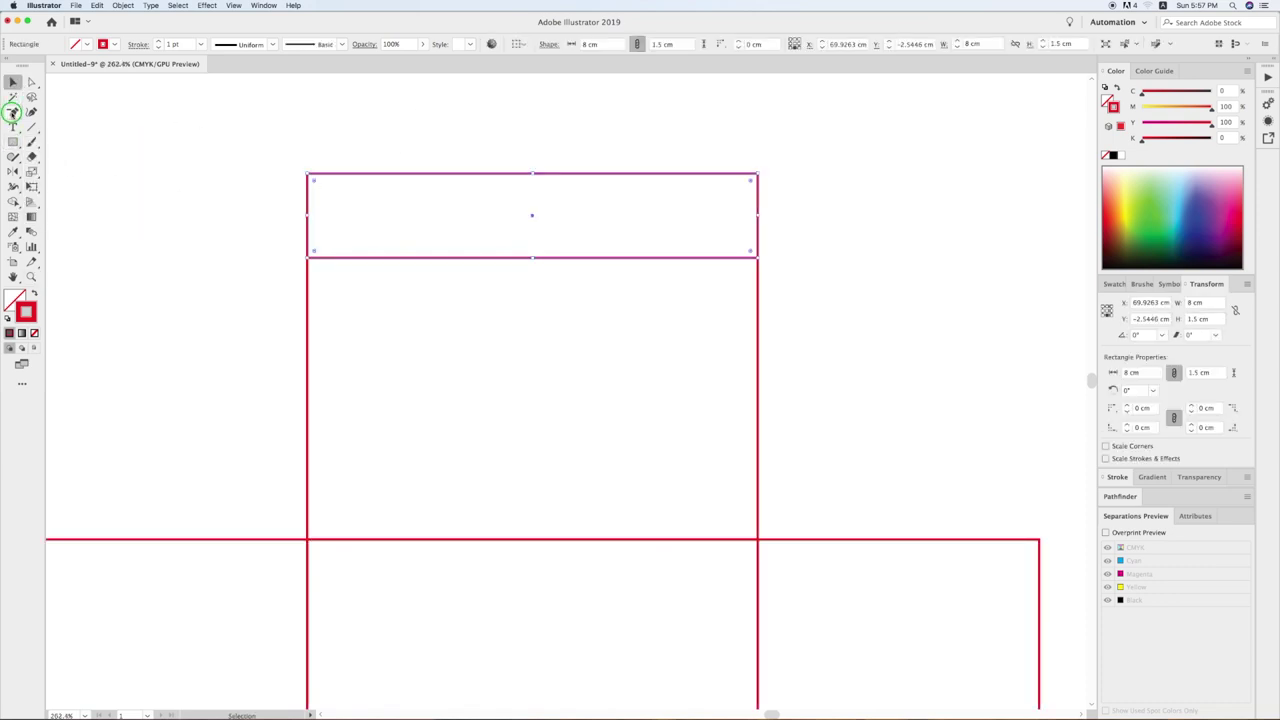
Round the strip's top-left corner with an added anchor and a curved diagonal
{"action": "left_click_drag", "start_coordinate": [13, 113], "coordinate": [60, 137]}
{"action": "left_click", "coordinate": [310, 249]}
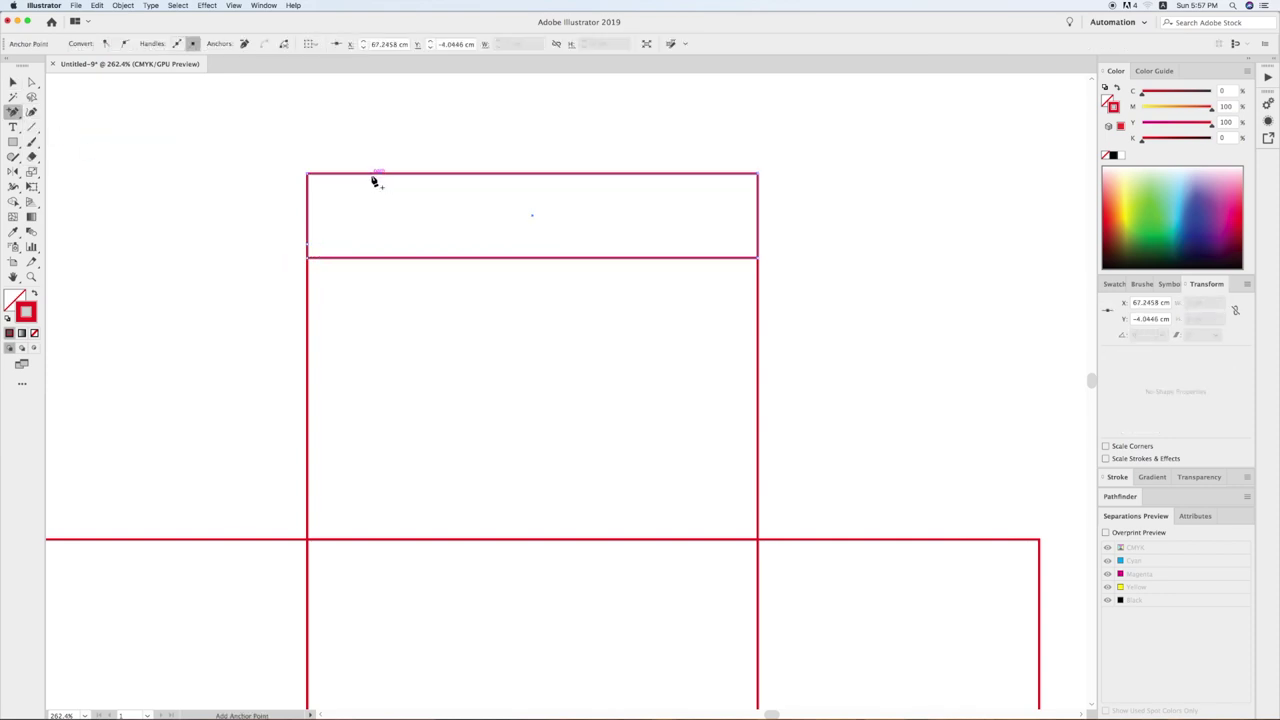
{"action": "left_click_drag", "start_coordinate": [13, 113], "coordinate": [70, 157]}
{"action": "left_click", "coordinate": [306, 175]}
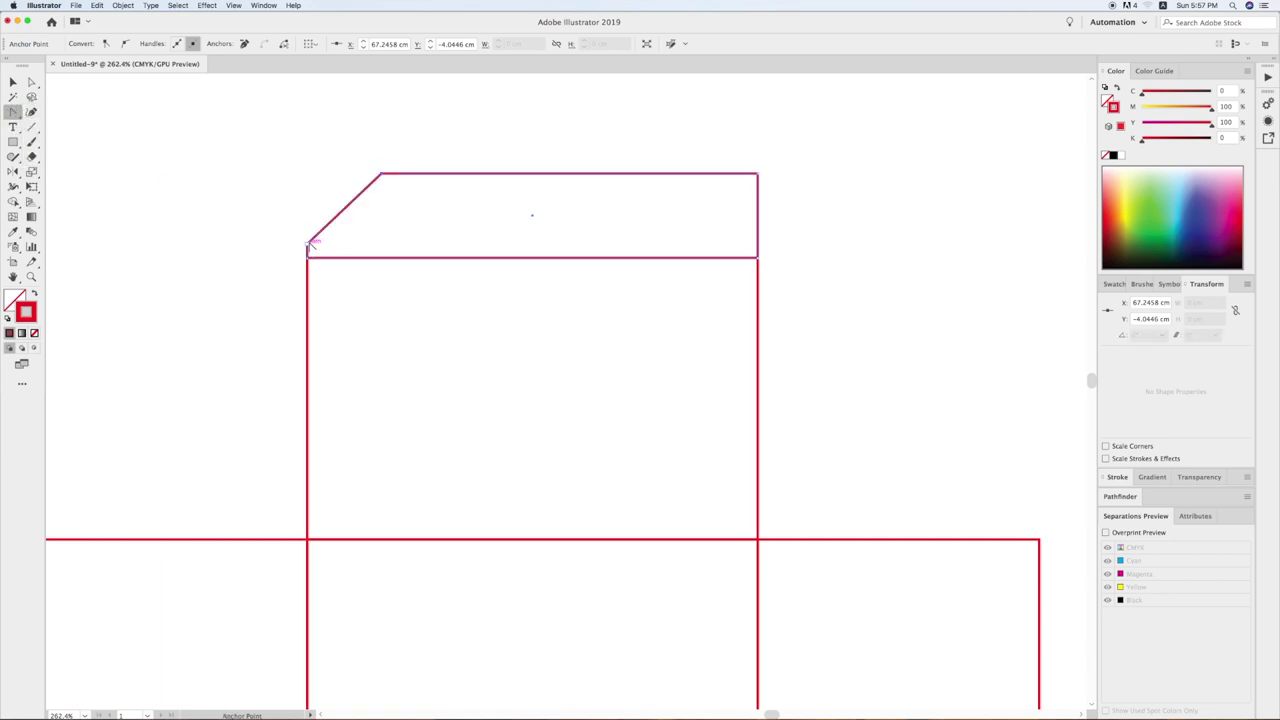
{"action": "left_click_drag", "start_coordinate": [308, 245], "coordinate": [305, 172]}
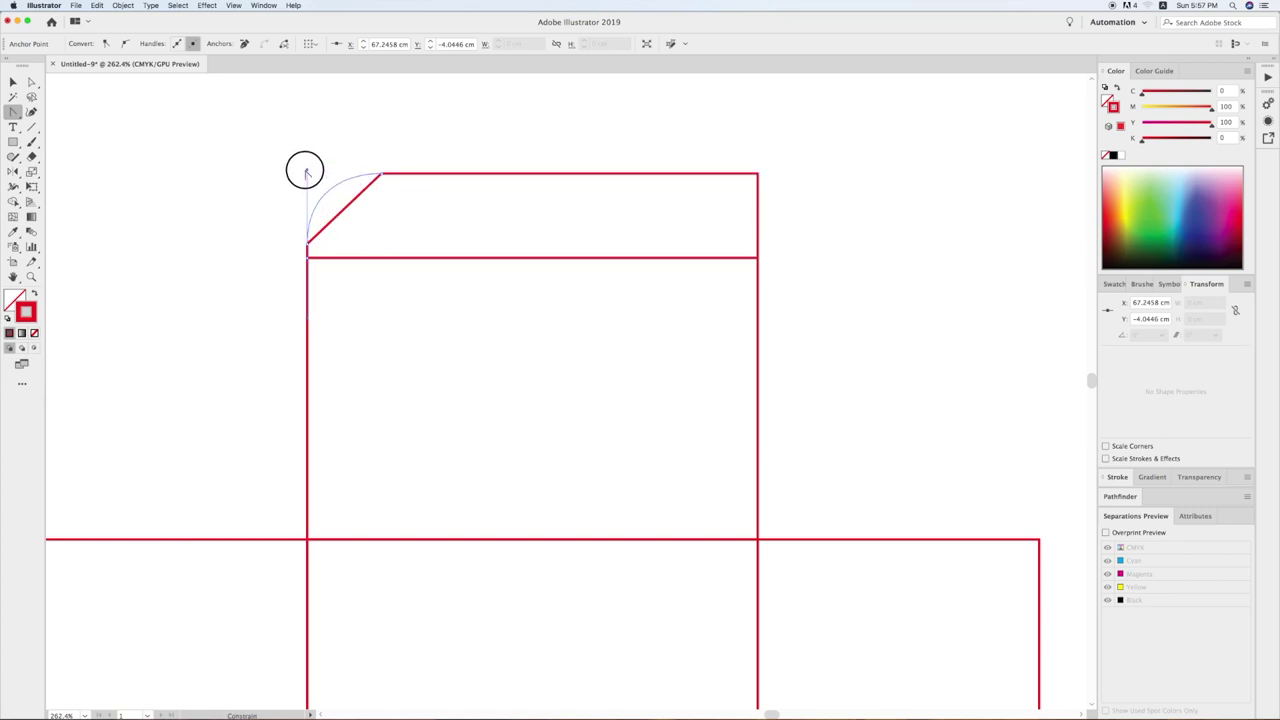
{"action": "key", "text": "v"}
{"action": "left_click", "coordinate": [280, 175]}
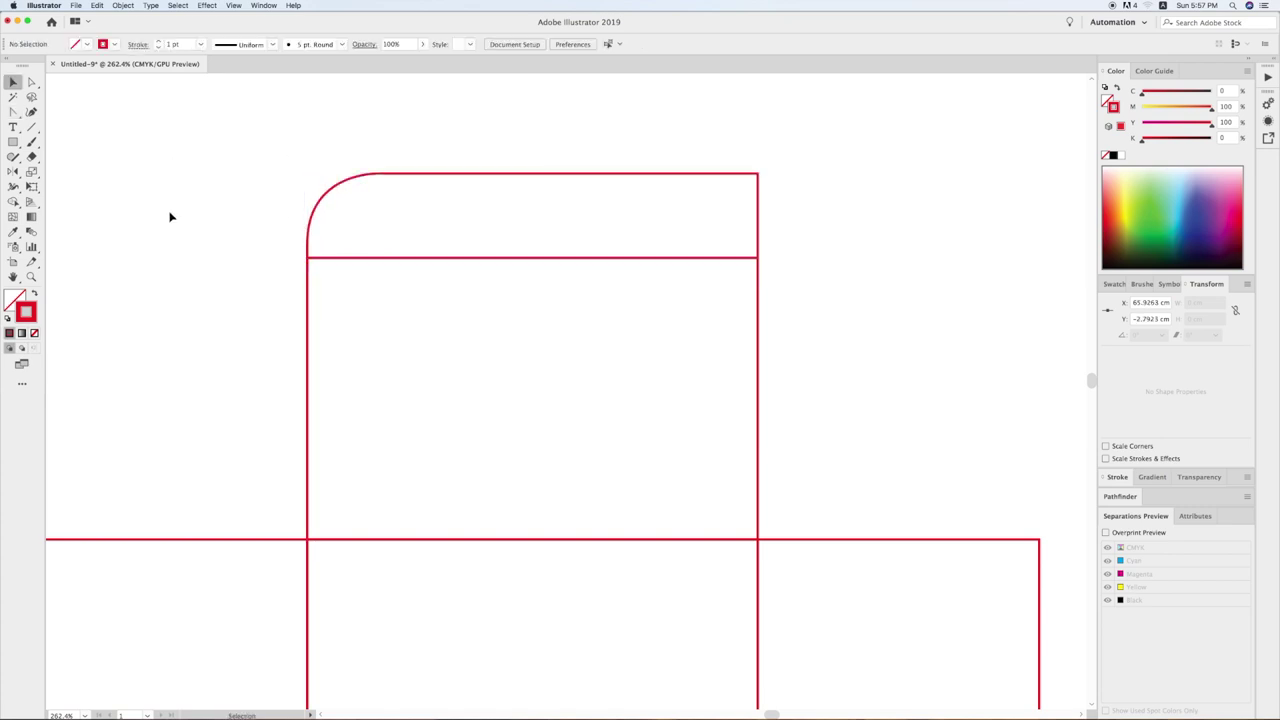
Duplicate the rounded flap, align it to the original, and reflect it vertically
{"action": "left_click", "coordinate": [328, 200]}
{"action": "left_click_drag", "start_coordinate": [329, 198], "coordinate": [577, 198]}
{"action": "left_click", "coordinate": [440, 195], "text": "shift"}
{"action": "left_click", "coordinate": [541, 44]}
{"action": "left_click", "coordinate": [523, 137]}
{"action": "left_click", "coordinate": [516, 178]}
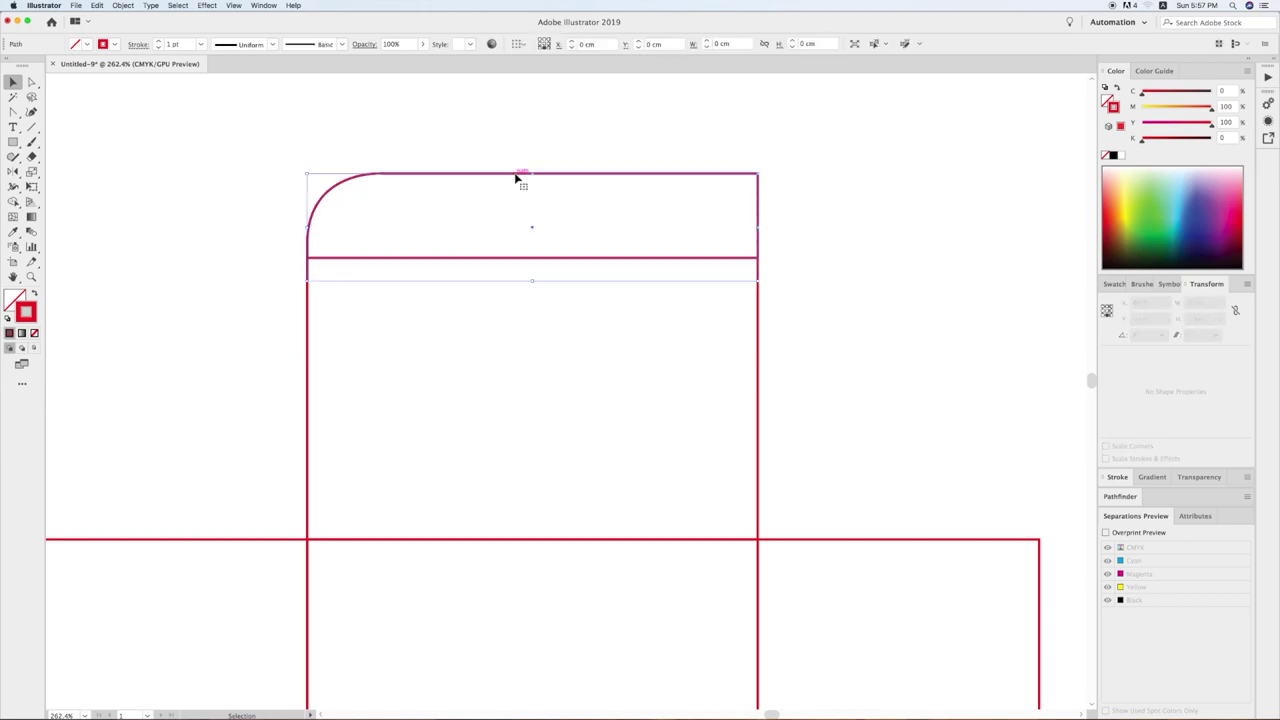
{"action": "right_click", "coordinate": [516, 178]}
{"action": "left_click", "coordinate": [664, 352]}
{"action": "left_click", "coordinate": [731, 451]}
{"action": "left_click", "coordinate": [777, 297]}
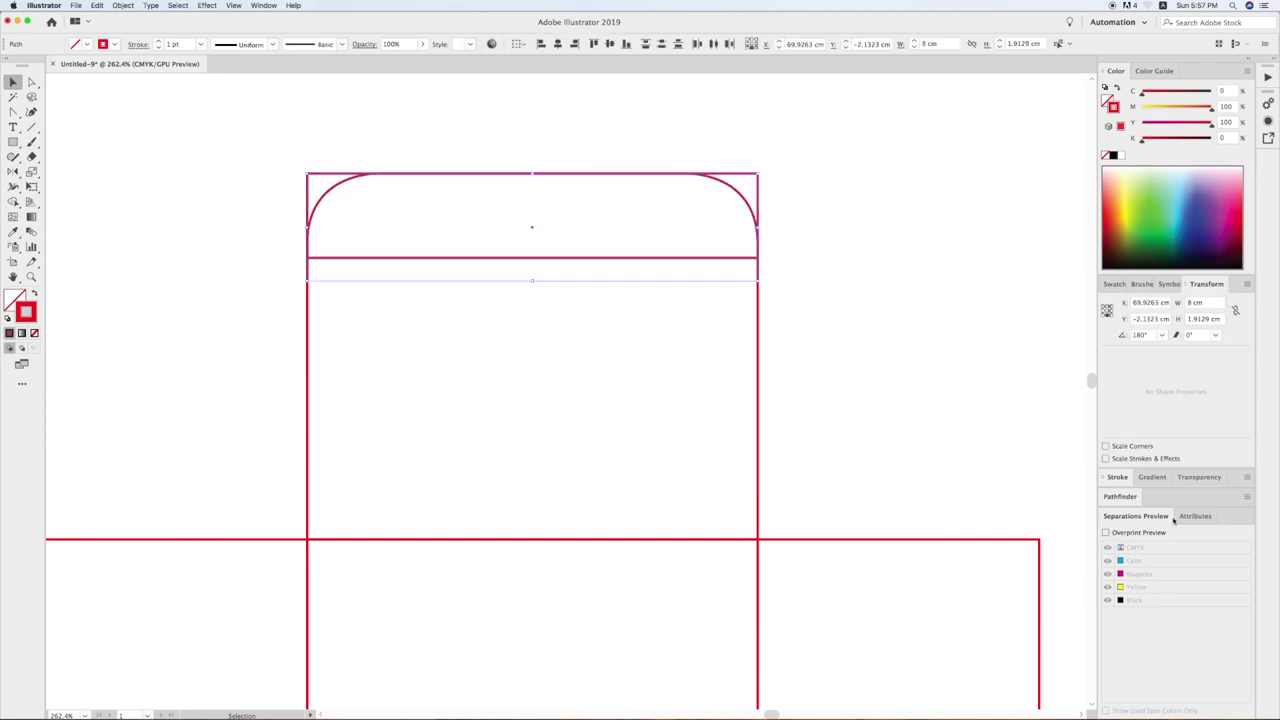
Apply Pathfinder Divide to the flap and delete the top middle piece
{"action": "left_click", "coordinate": [1121, 496]}
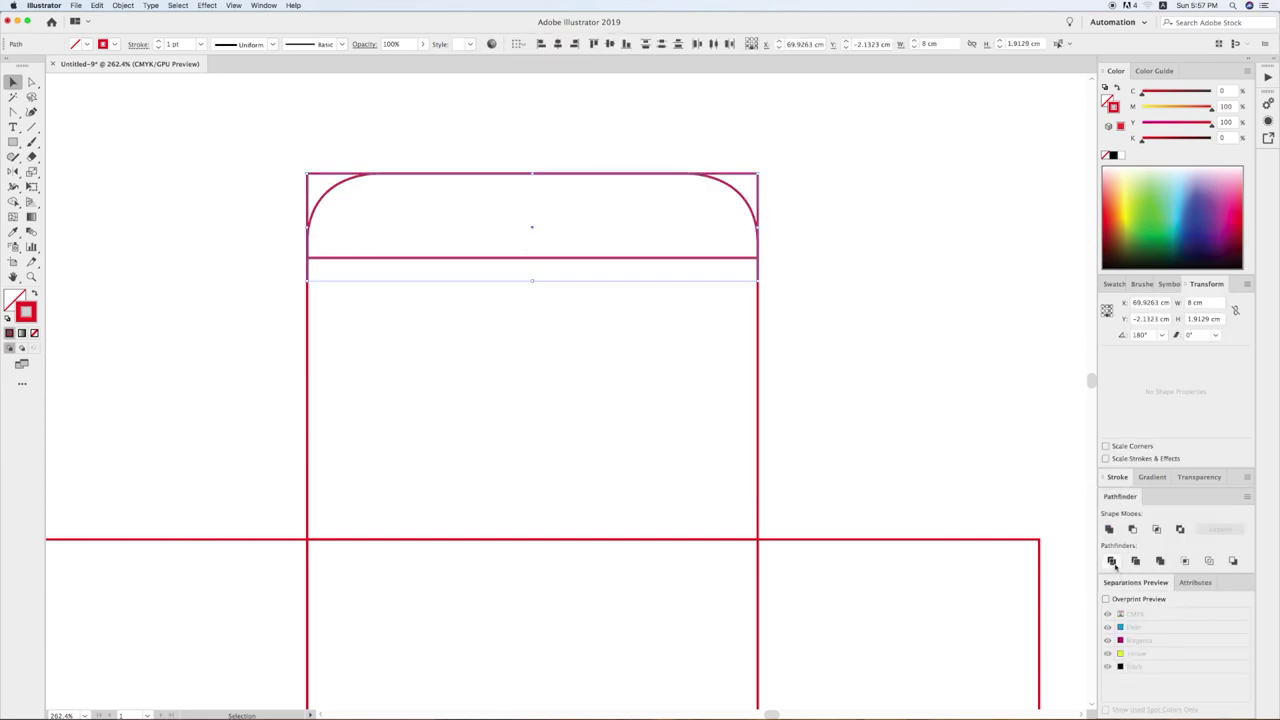
{"action": "left_click", "coordinate": [1111, 561]}
{"action": "right_click", "coordinate": [889, 272]}
{"action": "left_click", "coordinate": [916, 271]}
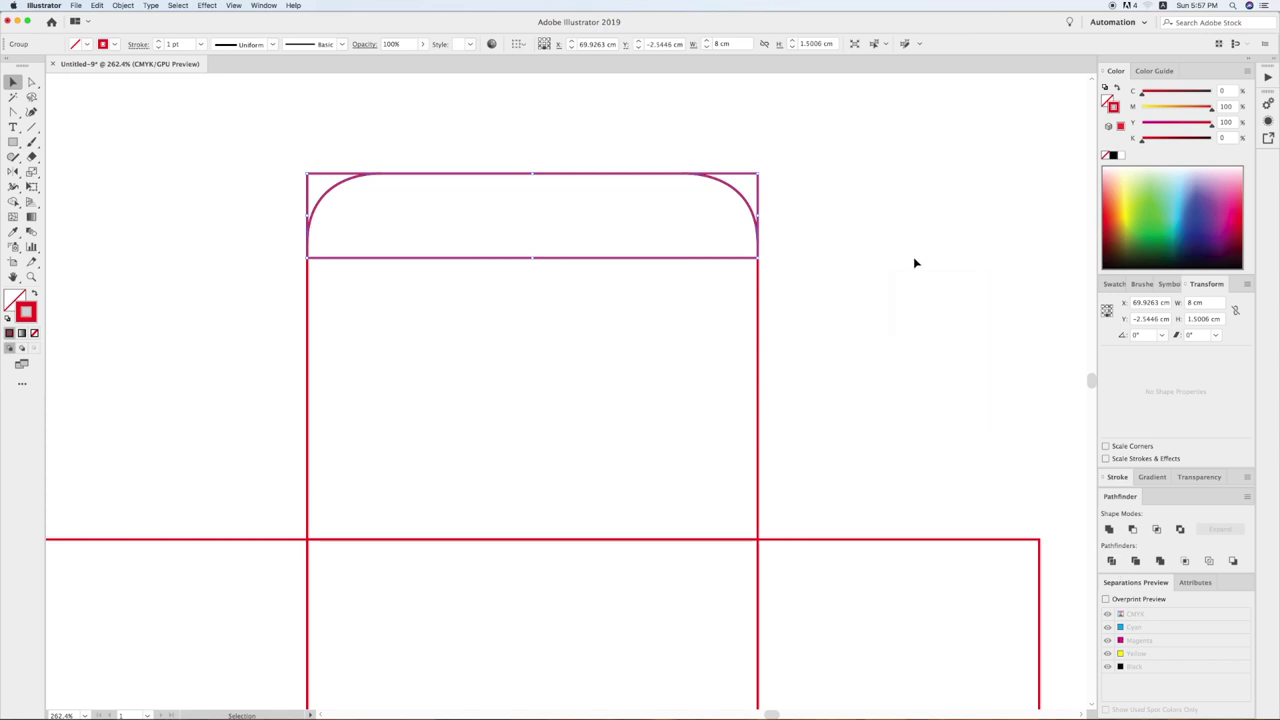
{"action": "key", "text": "a"}
{"action": "left_click", "coordinate": [508, 160]}
{"action": "left_click_drag", "start_coordinate": [508, 174], "coordinate": [514, 151]}
{"action": "key", "text": "Delete"}
Zoom out and recentre on the whole dieline, keeping the corner arcs
{"action": "left_click_drag", "start_coordinate": [212, 155], "coordinate": [930, 250]}
{"action": "key", "text": "Delete"}
{"action": "key", "text": "ctrl+minus"}
{"action": "key", "text": "ctrl+minus"}
{"action": "key", "text": "ctrl+z"}
{"action": "key", "text": "ctrl+minus"}
{"action": "left_click_drag", "start_coordinate": [690, 372], "coordinate": [720, 371]}
Copy the side panel onto the box top, shorten it to 3.2228 cm, and isolate it
{"action": "left_click_drag", "start_coordinate": [529, 634], "coordinate": [518, 353]}
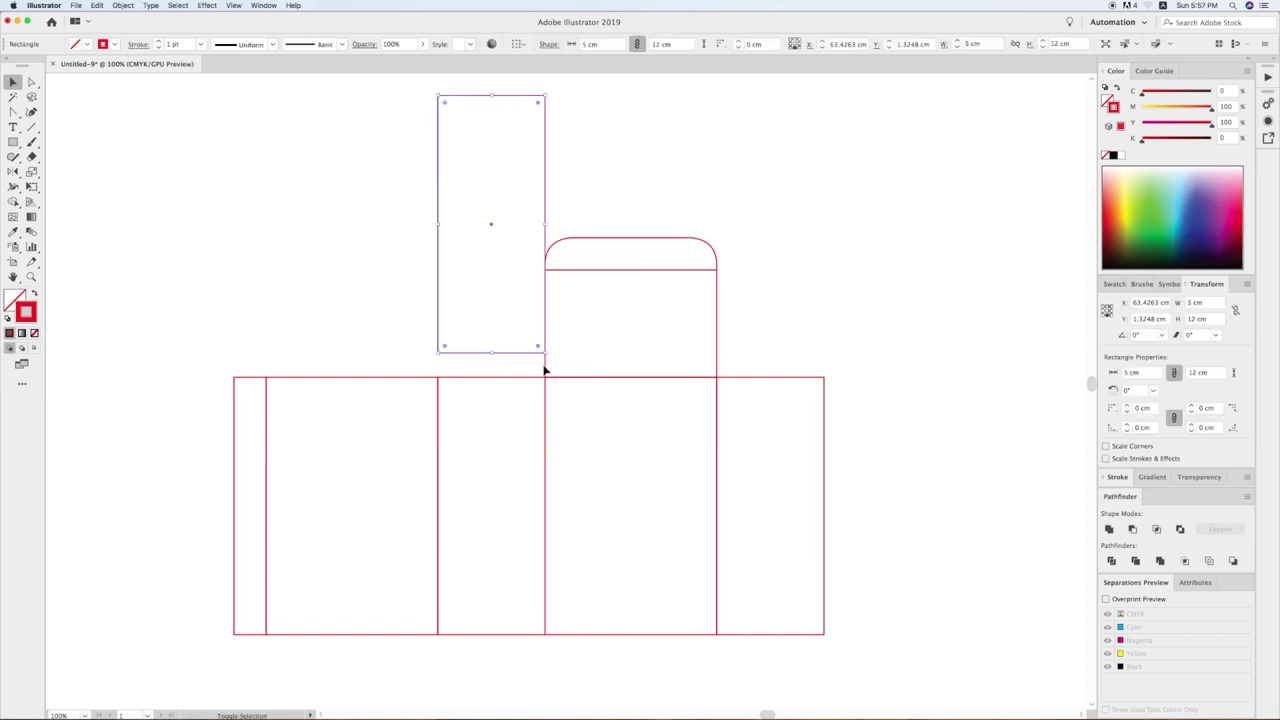
{"action": "left_click", "coordinate": [541, 377], "text": "shift"}
{"action": "left_click", "coordinate": [626, 44]}
{"action": "left_click", "coordinate": [544, 186]}
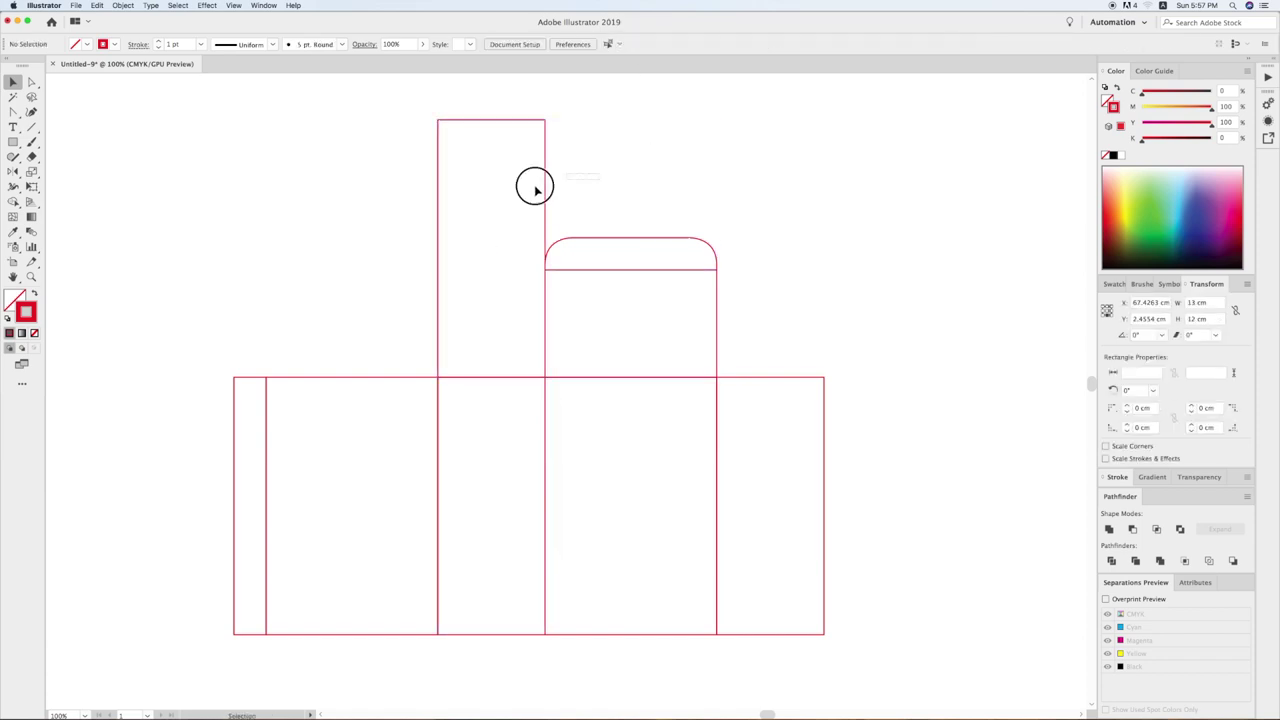
{"action": "left_click_drag", "start_coordinate": [491, 120], "coordinate": [556, 311]}
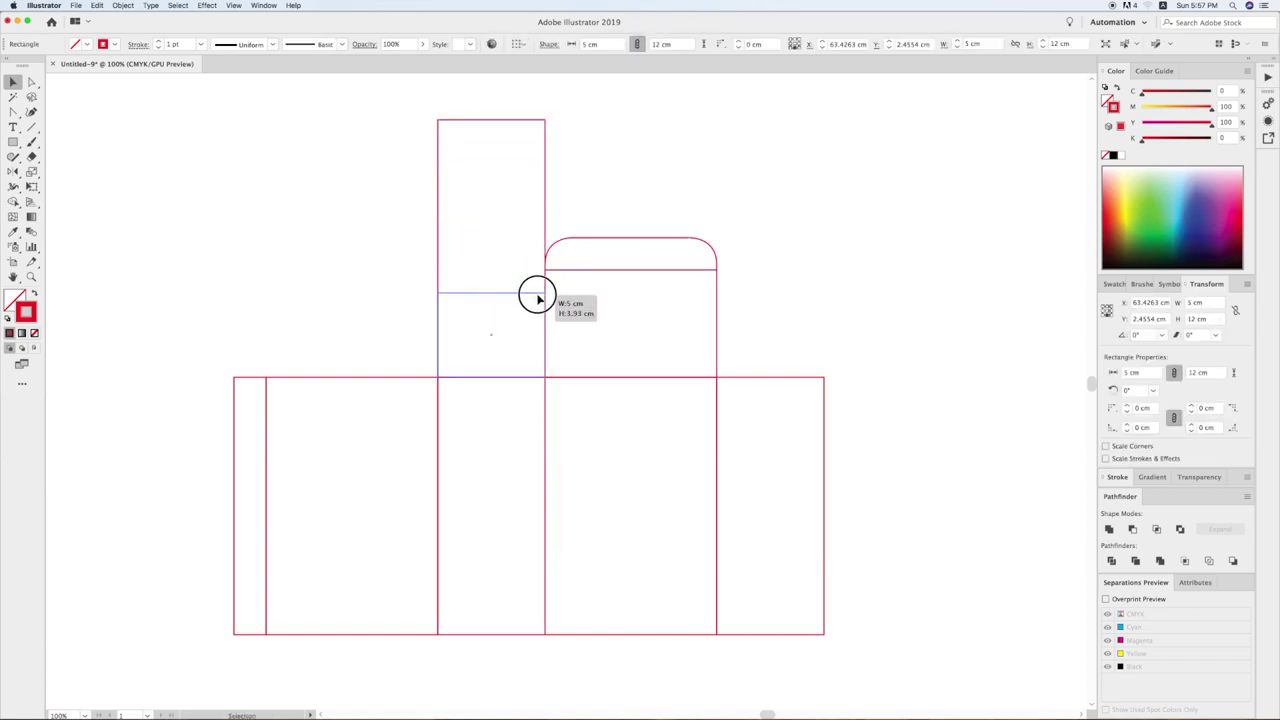
{"action": "left_click_drag", "start_coordinate": [251, 197], "coordinate": [980, 666]}
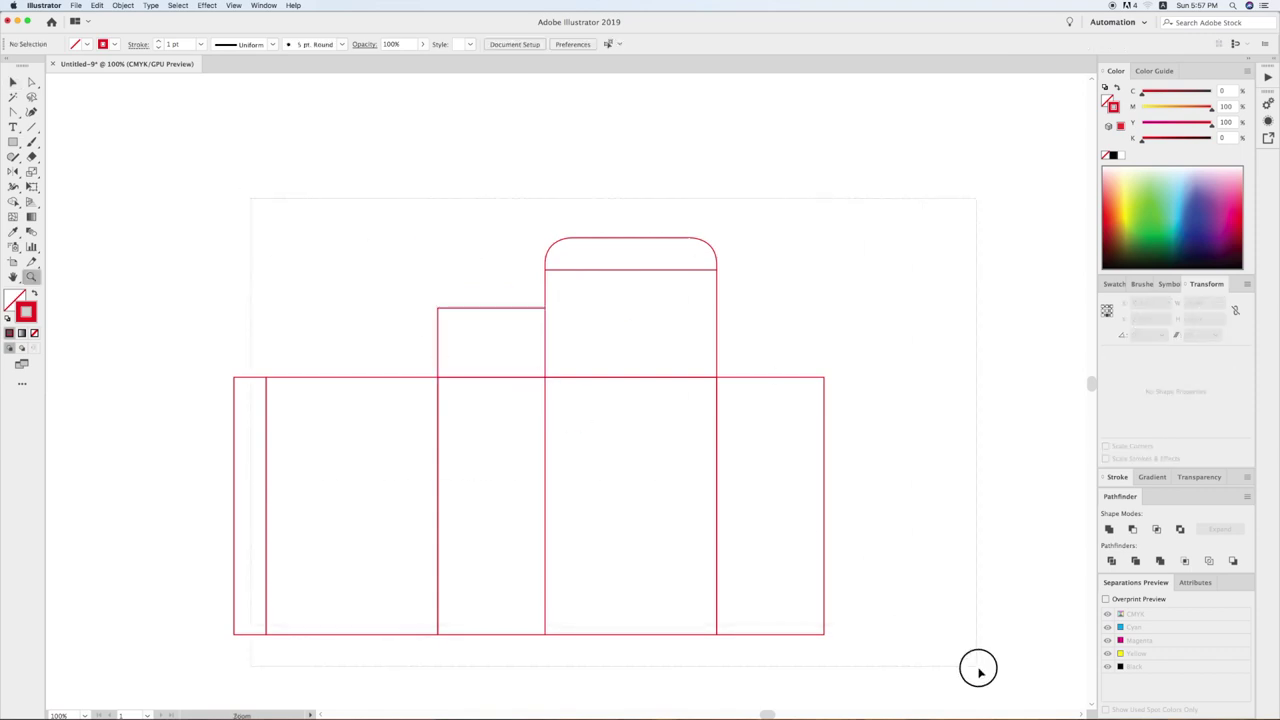
{"action": "left_click", "coordinate": [476, 247]}
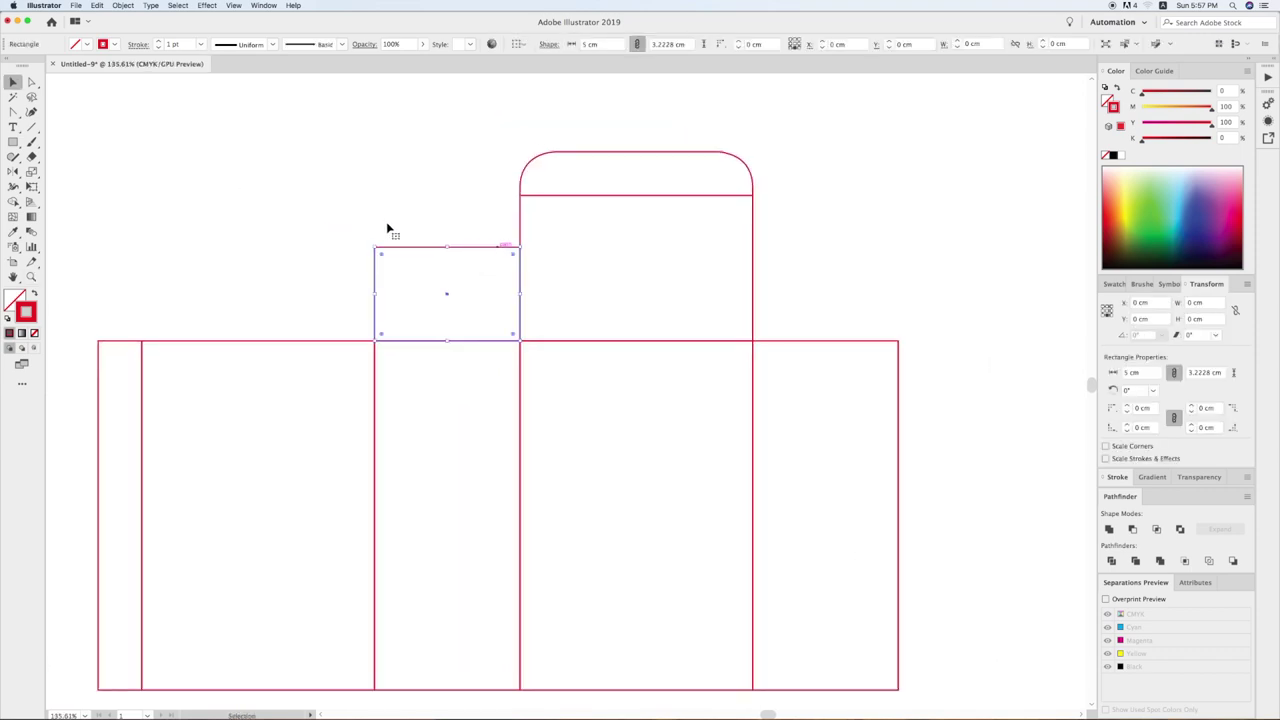
{"action": "double_click", "coordinate": [411, 253]}
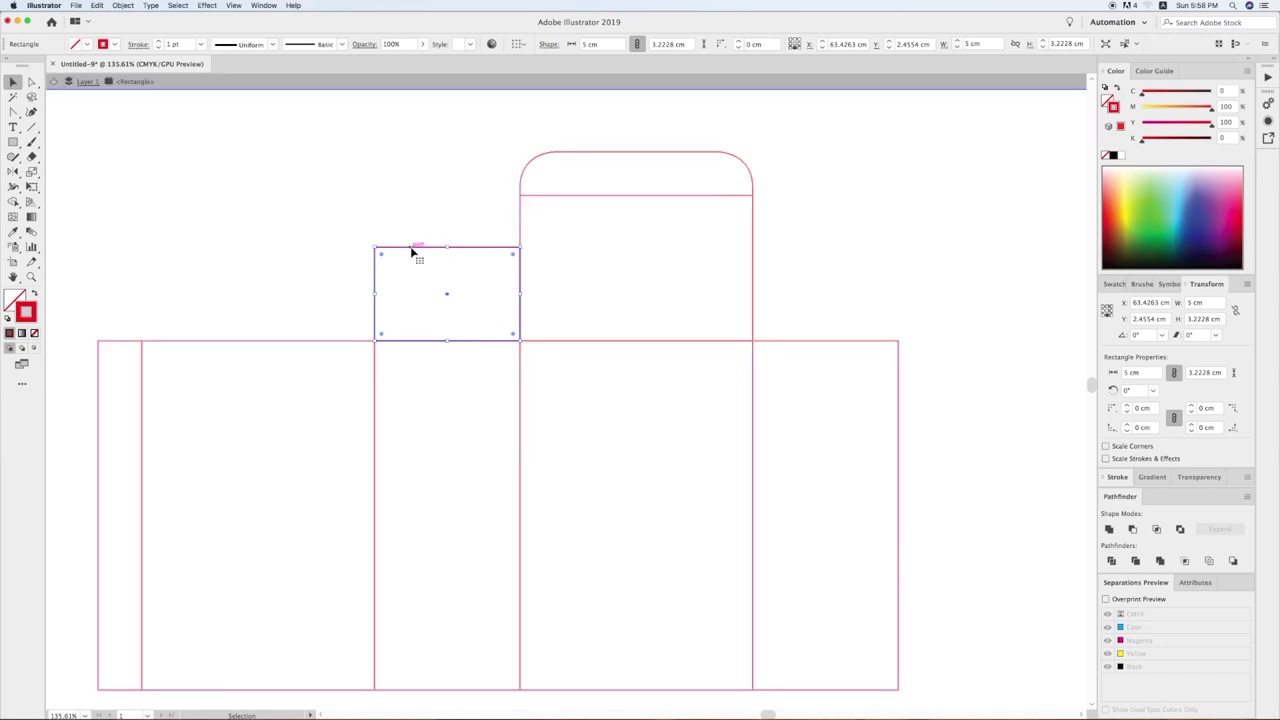
Add anchors near the bottom of both flap edges and slant the right edge
{"action": "left_click_drag", "start_coordinate": [13, 111], "coordinate": [43, 125]}
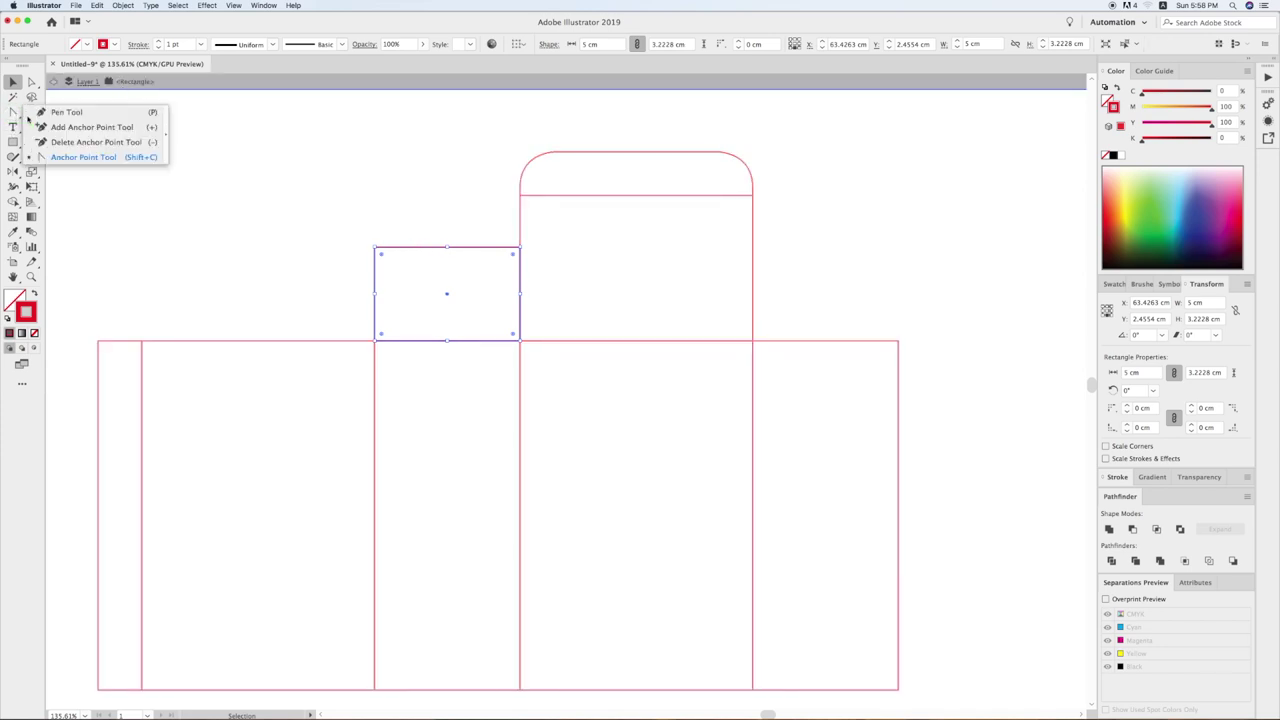
{"action": "left_click", "coordinate": [376, 336]}
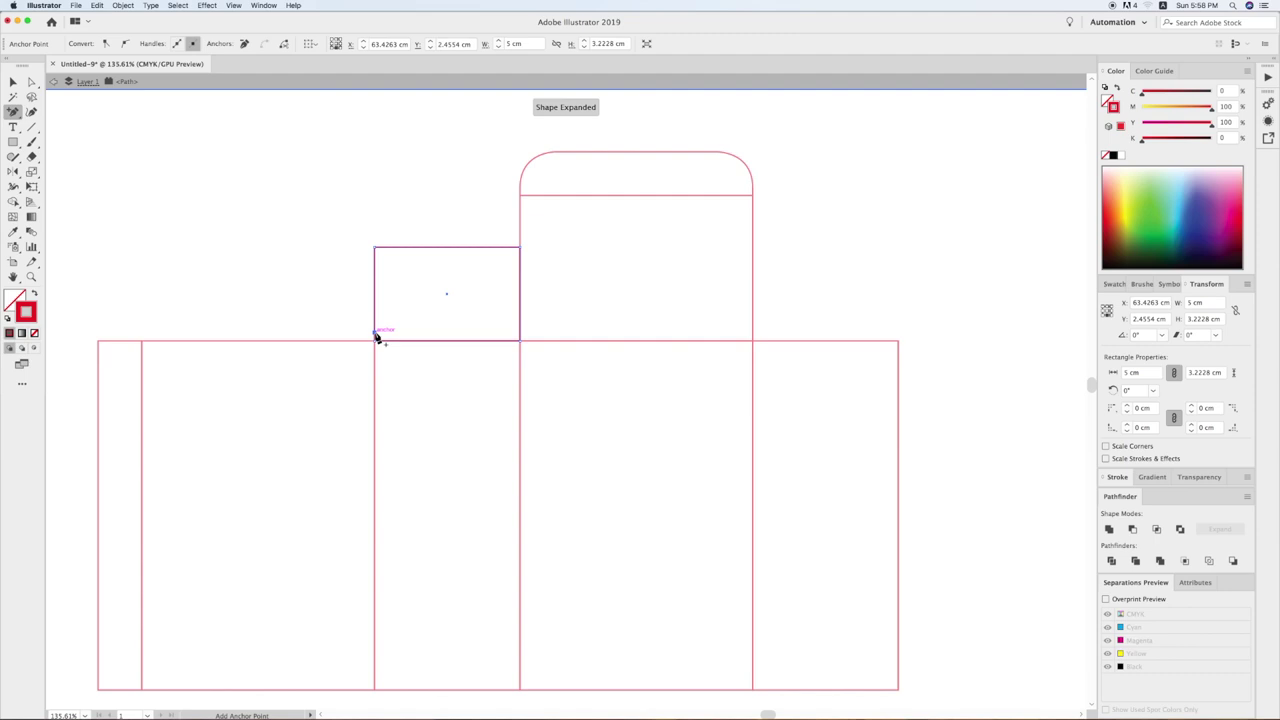
{"action": "left_click", "coordinate": [520, 329]}
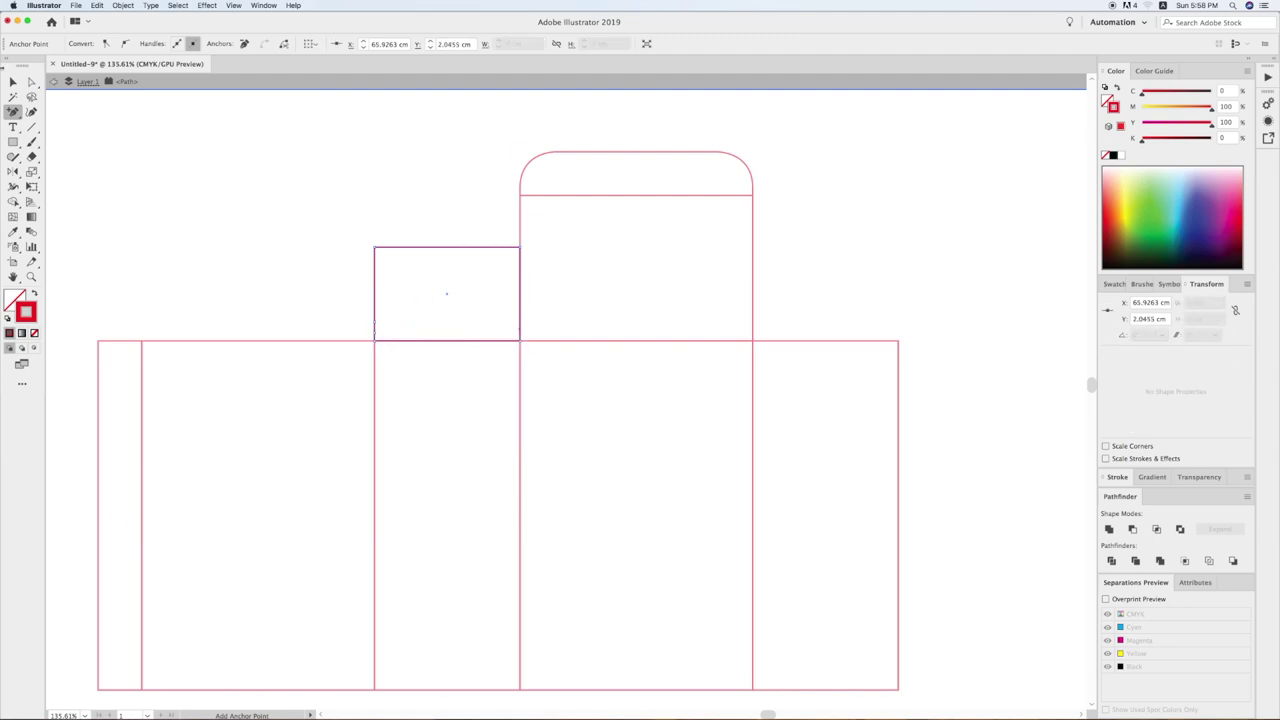
{"action": "left_click", "coordinate": [31, 82]}
{"action": "left_click", "coordinate": [470, 228]}
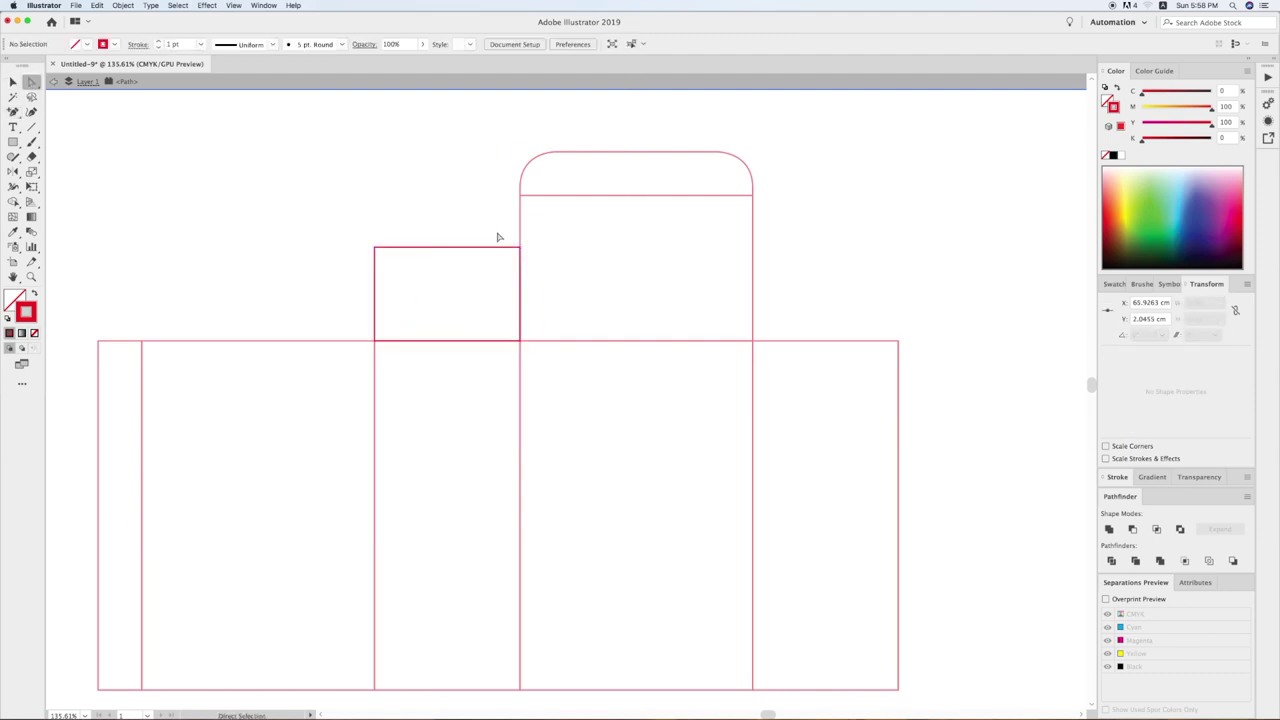
{"action": "left_click_drag", "start_coordinate": [521, 333], "coordinate": [510, 329]}
Slant the flap's left edge and notch its lower-left corner
{"action": "left_click", "coordinate": [383, 237]}
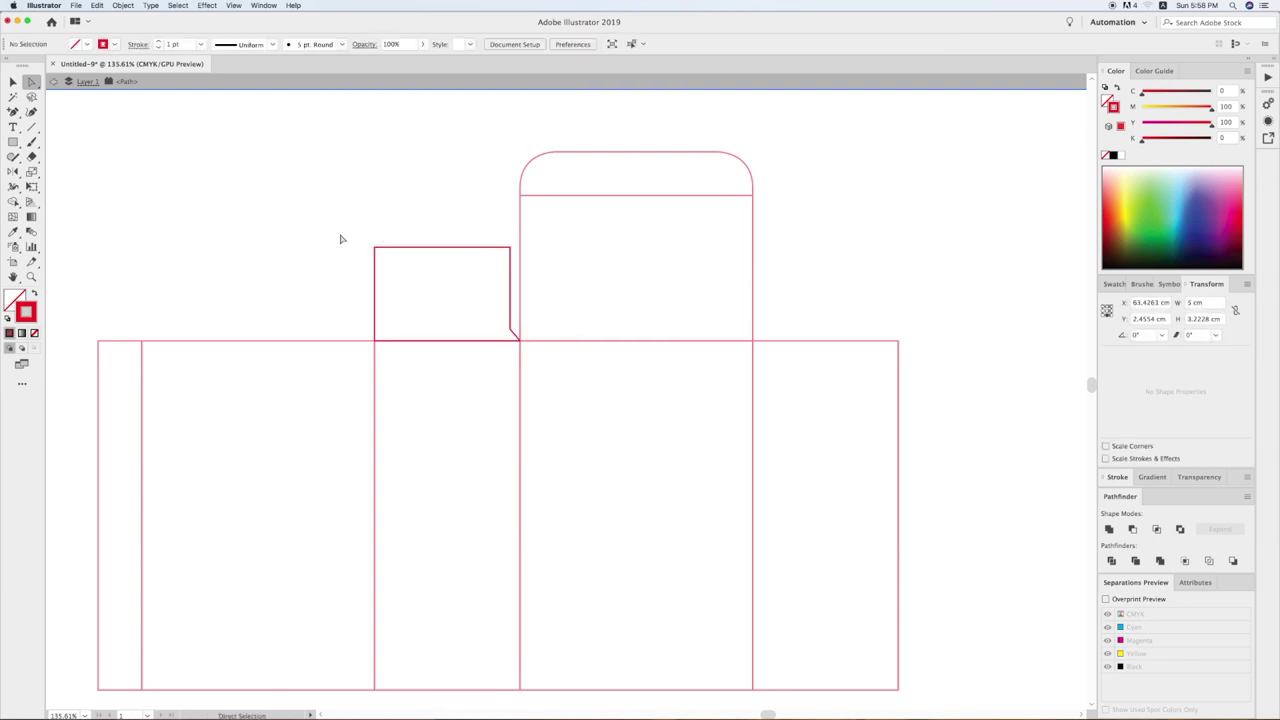
{"action": "left_click_drag", "start_coordinate": [376, 248], "coordinate": [410, 247]}
{"action": "left_click", "coordinate": [348, 262]}
{"action": "mouse_move", "coordinate": [320, 200]}
{"action": "left_mouse_down"}
{"action": "mouse_move", "coordinate": [397, 329]}
{"action": "mouse_move", "coordinate": [386, 327]}
{"action": "left_mouse_up"}
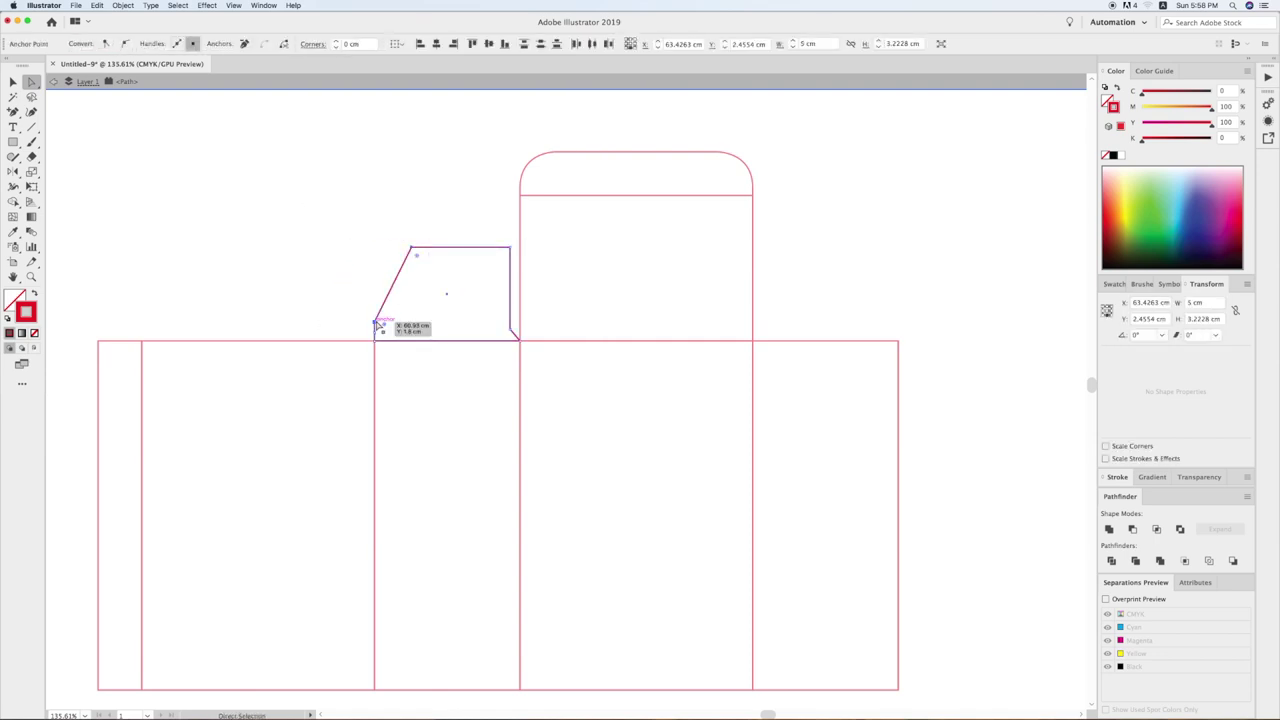
{"action": "left_click_drag", "start_coordinate": [386, 327], "coordinate": [390, 323]}
{"action": "left_click", "coordinate": [400, 269]}
{"action": "left_click_drag", "start_coordinate": [424, 247], "coordinate": [413, 247]}
Exit isolation and narrow the flap to 4.9 cm wide about its centre
{"action": "key", "text": "v"}
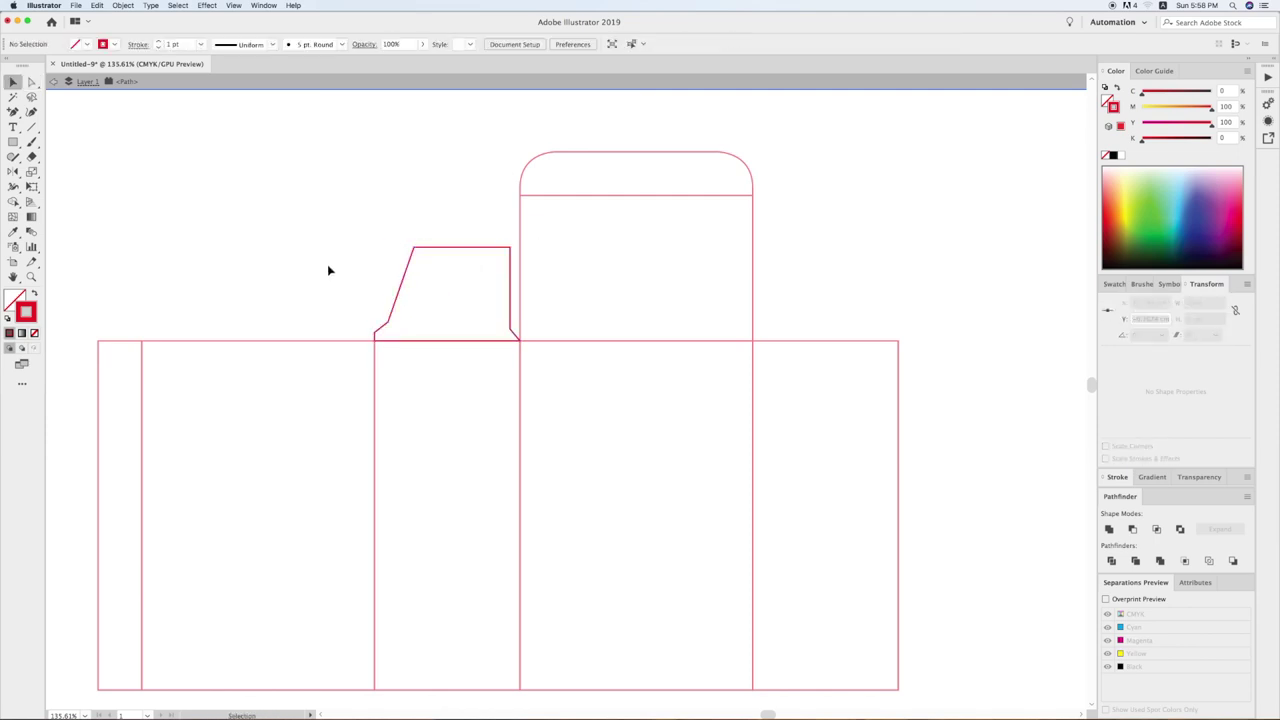
{"action": "double_click", "coordinate": [327, 264]}
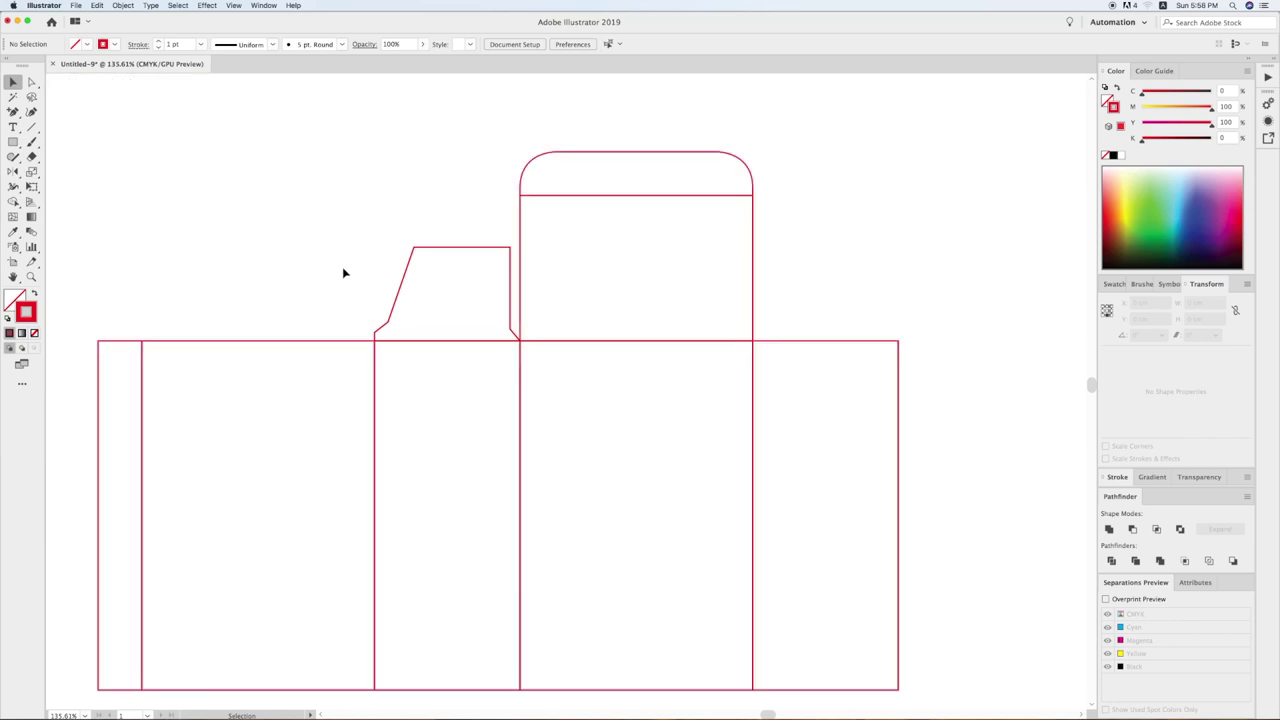
{"action": "left_click", "coordinate": [405, 289]}
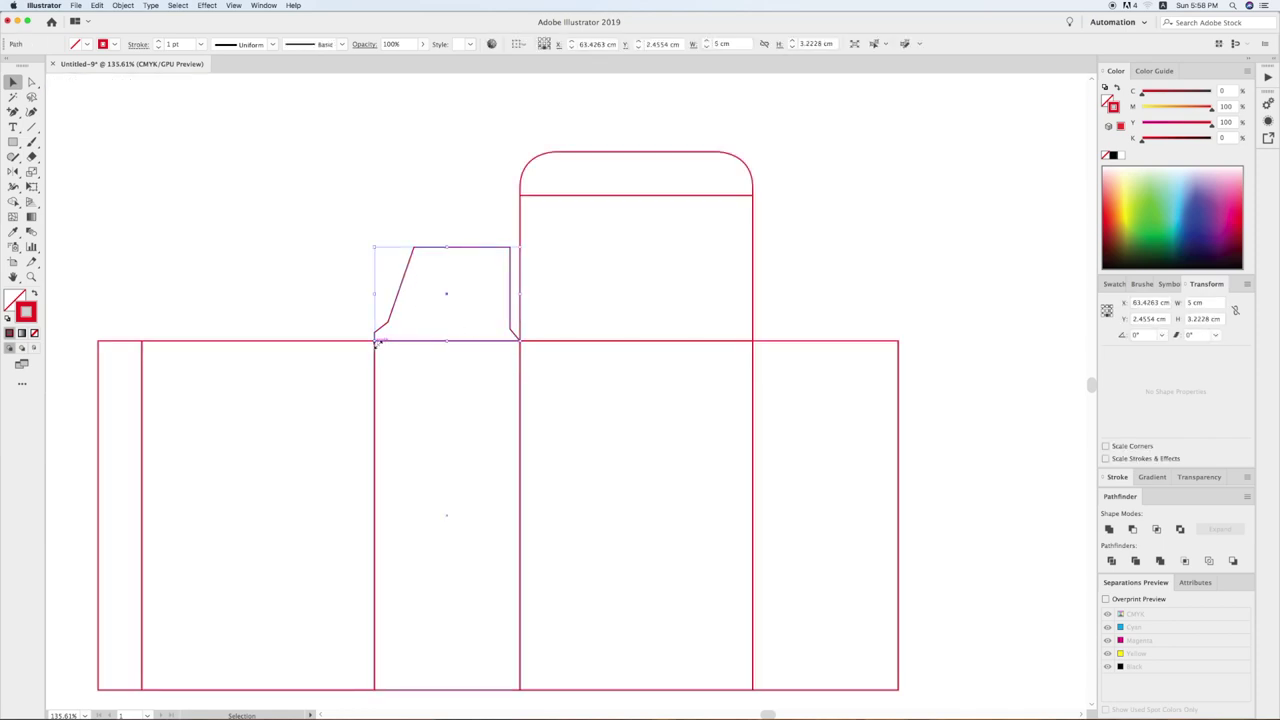
{"action": "left_click", "coordinate": [1107, 311]}
{"action": "type", "text": "-0.1"}
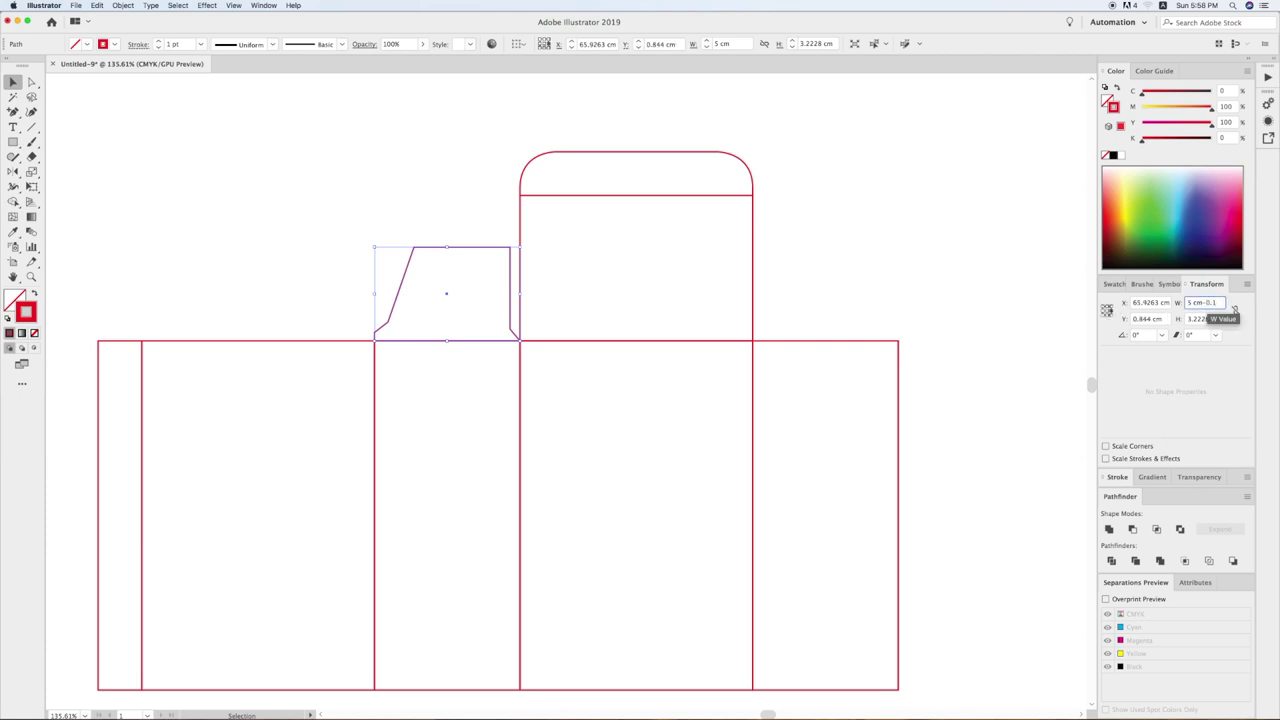
{"action": "key", "text": "Return"}
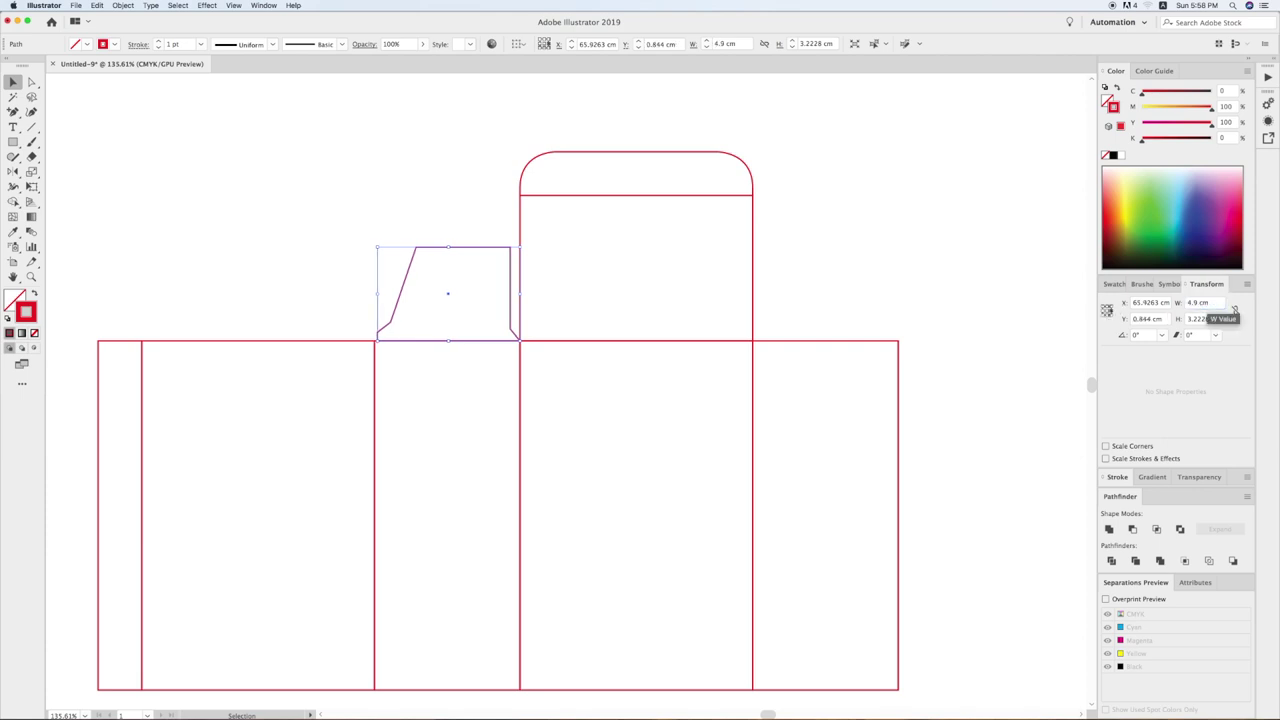
Zoom in on the flap's lower-left corner, then pan to view the whole flap
{"action": "left_click", "coordinate": [335, 308]}
{"action": "key", "text": "z"}
{"action": "left_click_drag", "start_coordinate": [335, 308], "coordinate": [408, 363]}
{"action": "key", "text": "v"}
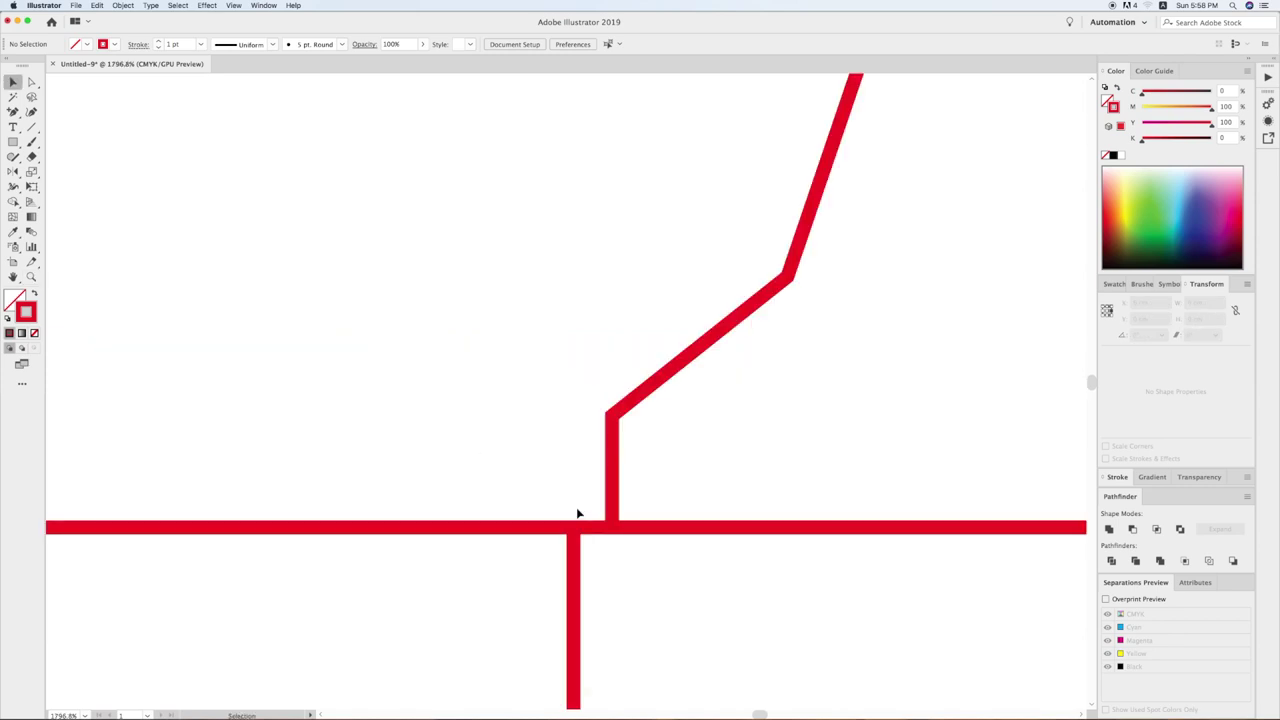
{"action": "scroll", "coordinate": [563, 518], "scroll_direction": "down", "scroll_amount": 4}
{"action": "scroll", "coordinate": [563, 518], "scroll_direction": "down", "scroll_amount": 4}
{"action": "scroll", "coordinate": [563, 518], "scroll_direction": "down", "scroll_amount": 3}
{"action": "left_click_drag", "start_coordinate": [639, 366], "coordinate": [346, 357]}
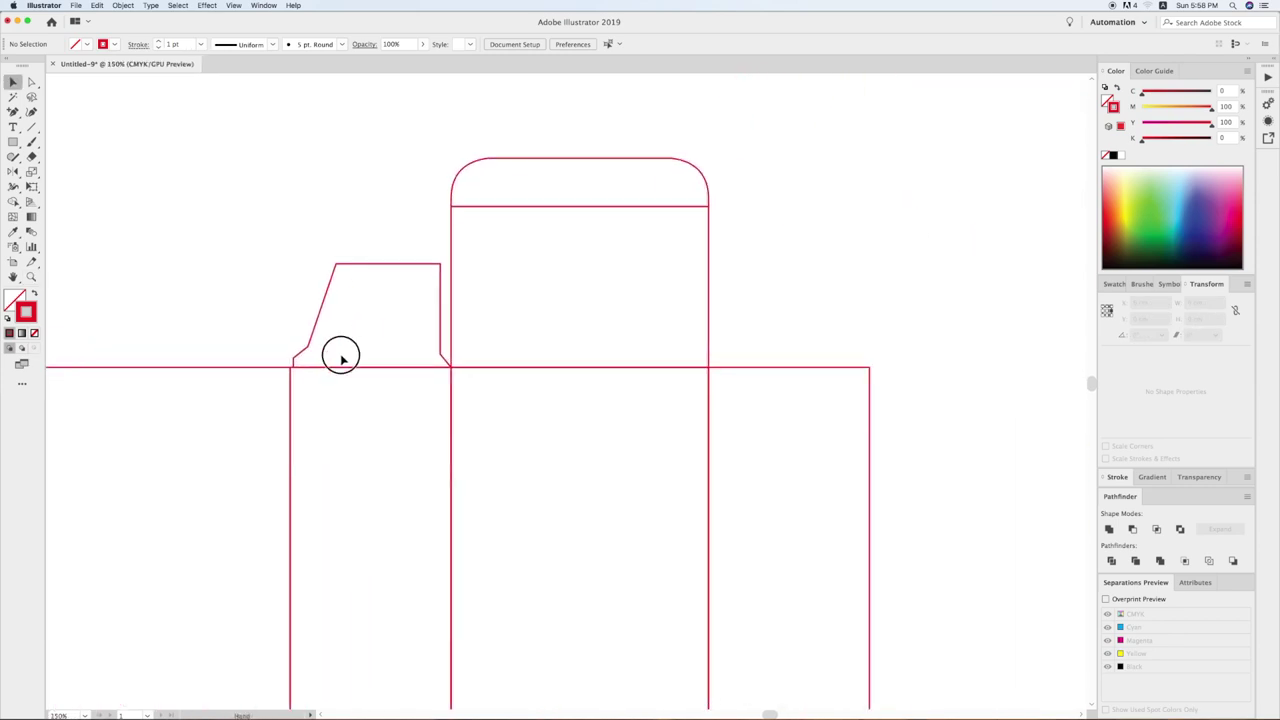
Place a horizontally mirrored copy of the dust flap aligned above the right side panel
{"action": "left_click_drag", "start_coordinate": [351, 270], "coordinate": [793, 270]}
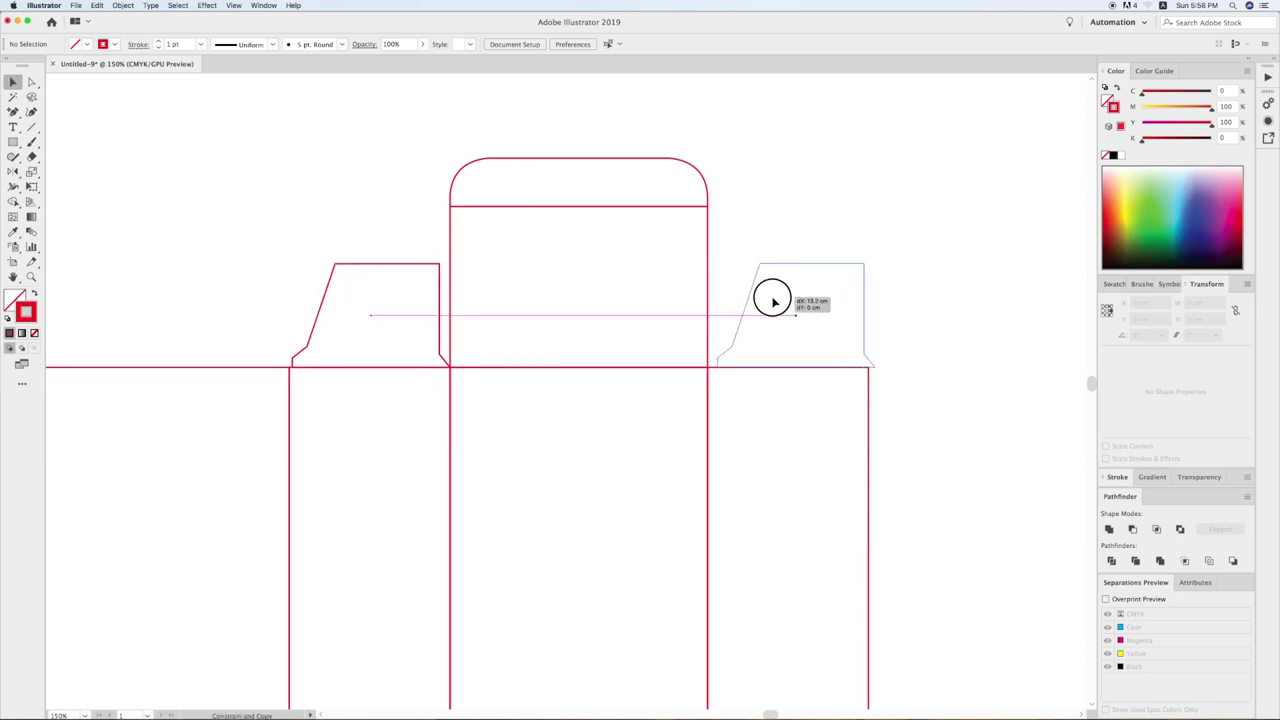
{"action": "right_click", "coordinate": [770, 306]}
{"action": "mouse_move", "coordinate": [796, 446]}
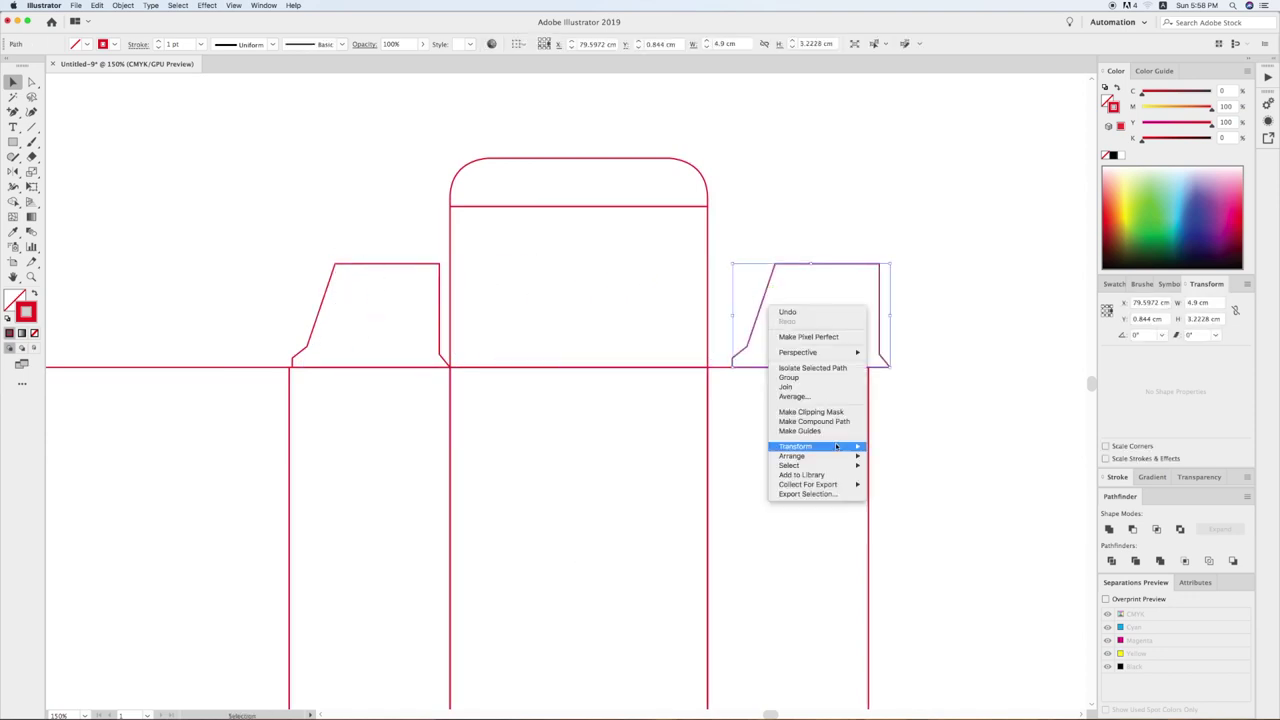
{"action": "left_click", "coordinate": [881, 481]}
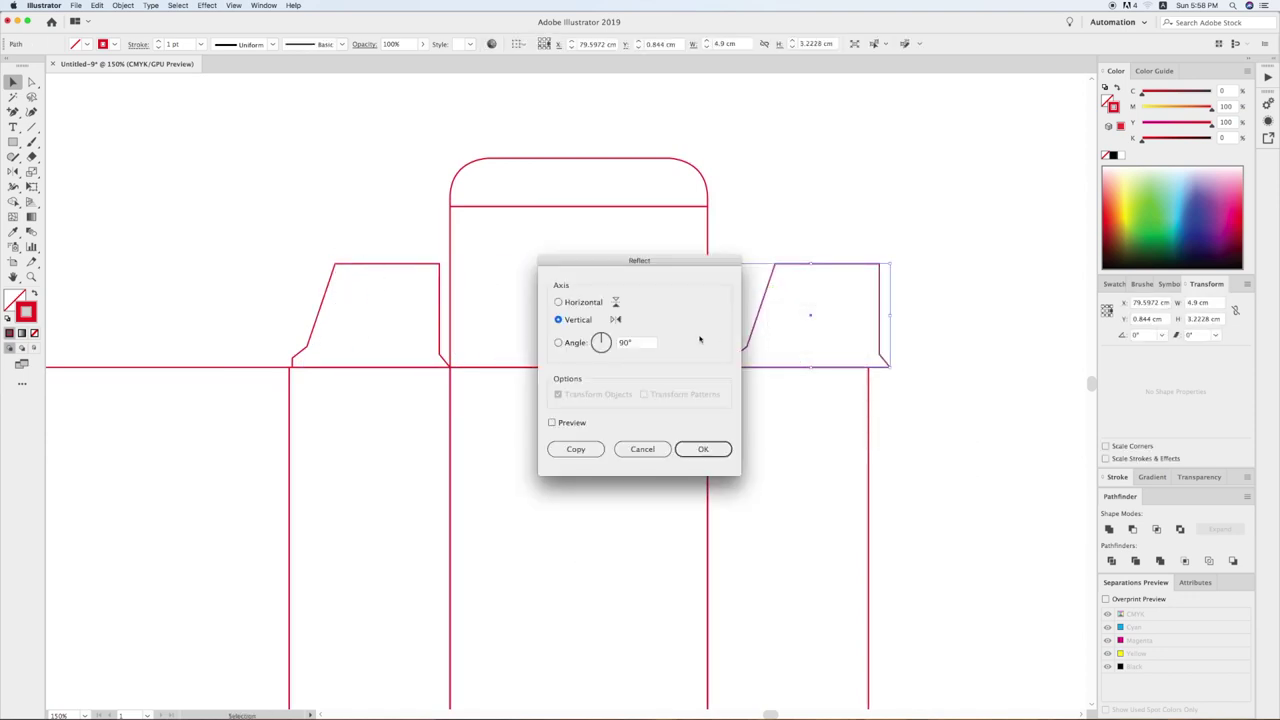
{"action": "left_click", "coordinate": [703, 450]}
{"action": "left_click", "coordinate": [868, 450], "text": "shift"}
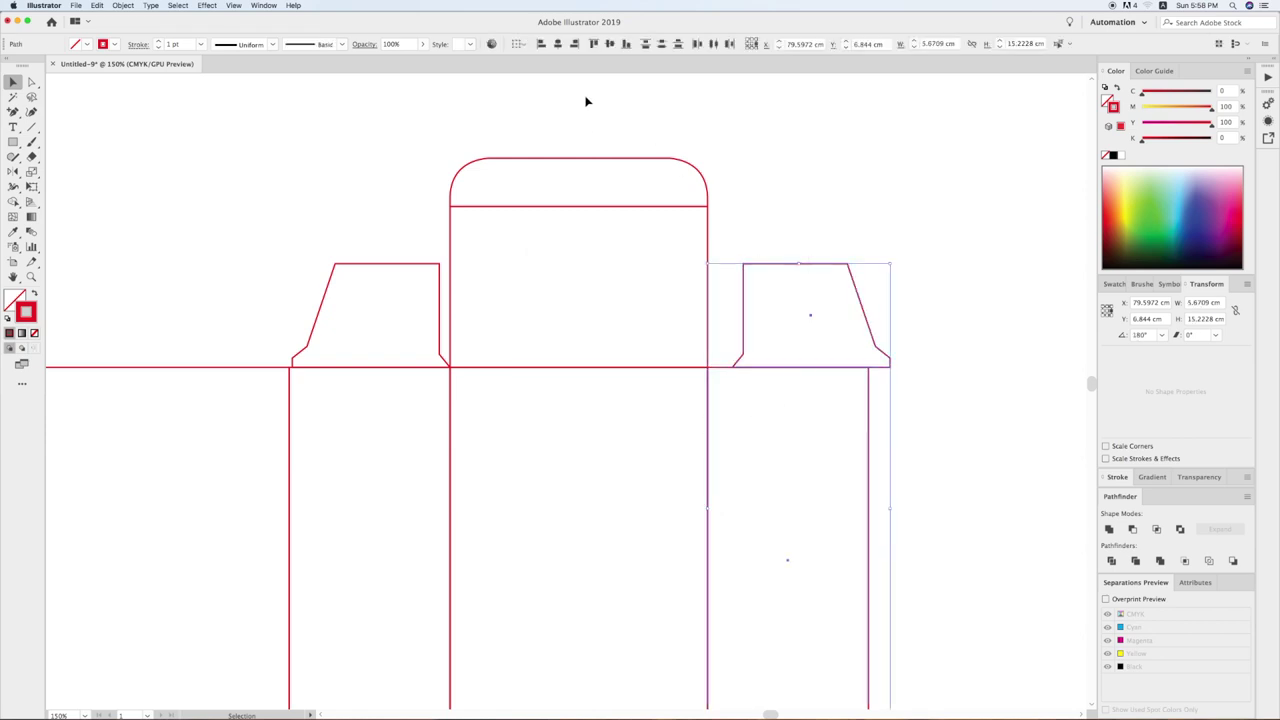
{"action": "left_click", "coordinate": [543, 46]}
{"action": "left_click", "coordinate": [730, 175]}
{"action": "key", "text": "ctrl+minus"}
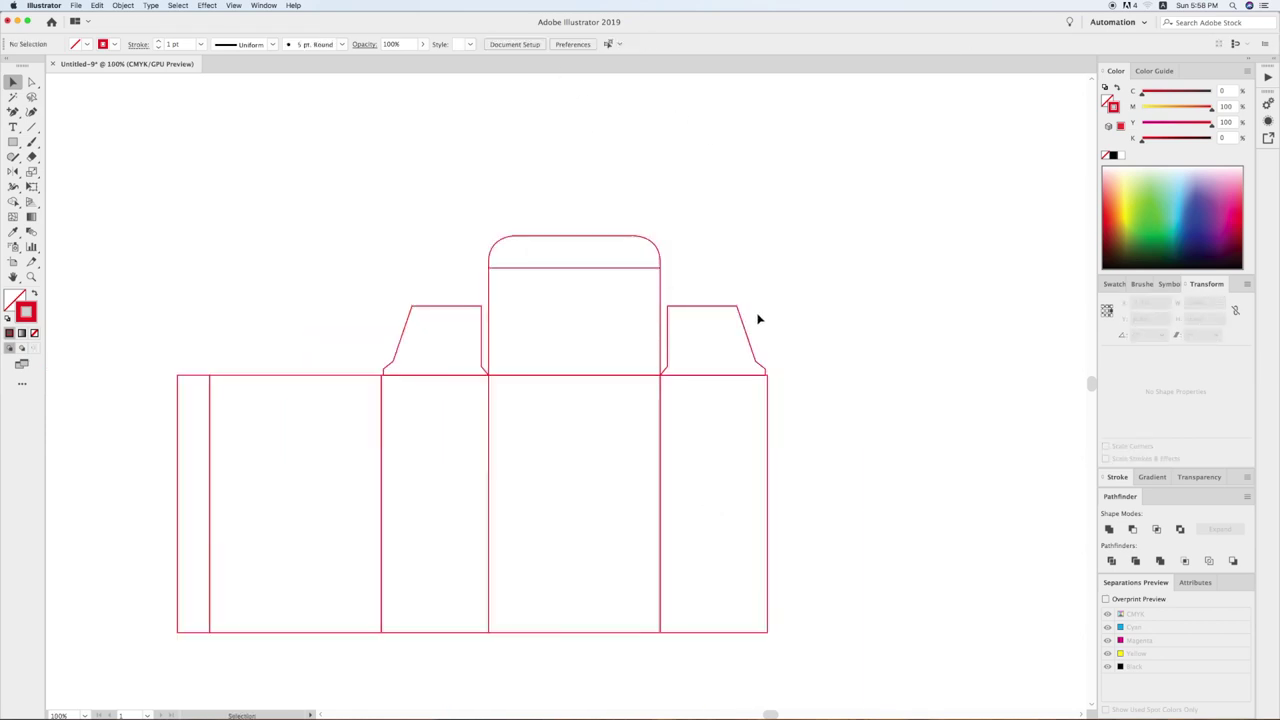
Narrow the rightmost side panel to 4.9 cm wide
{"action": "left_click", "coordinate": [767, 410]}
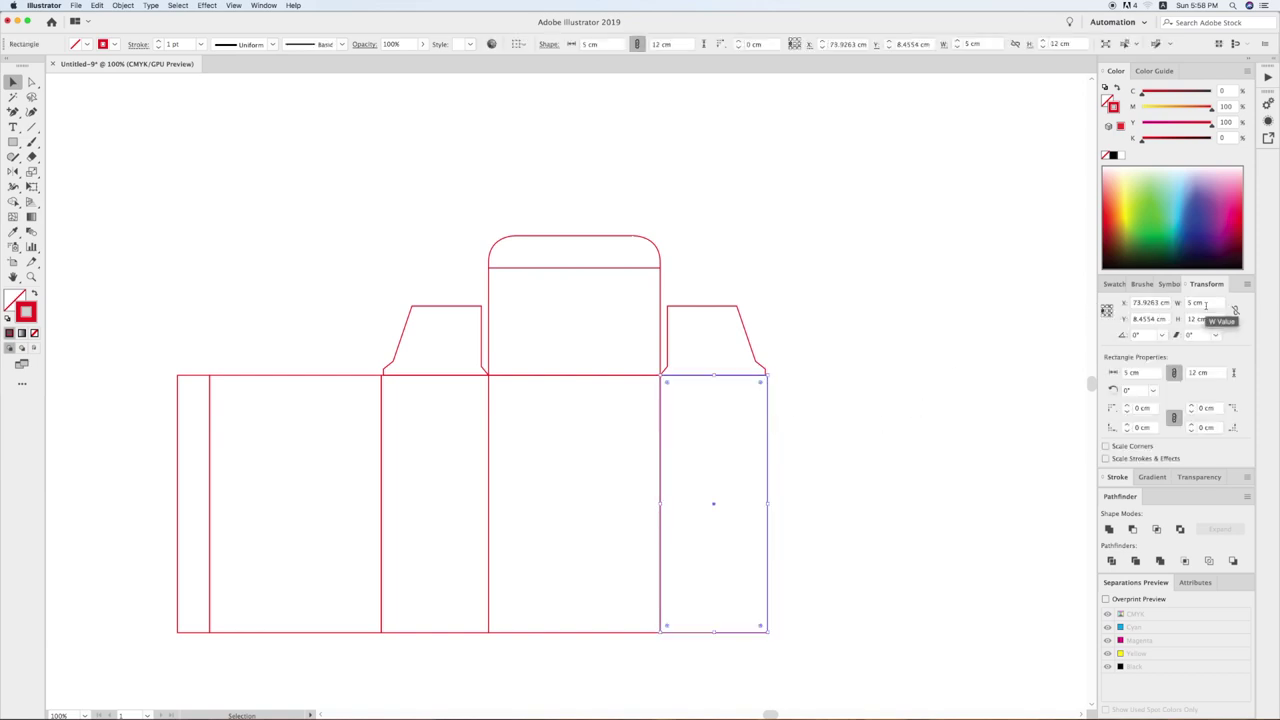
{"action": "type", "text": "4.9"}
{"action": "key", "text": "Return"}
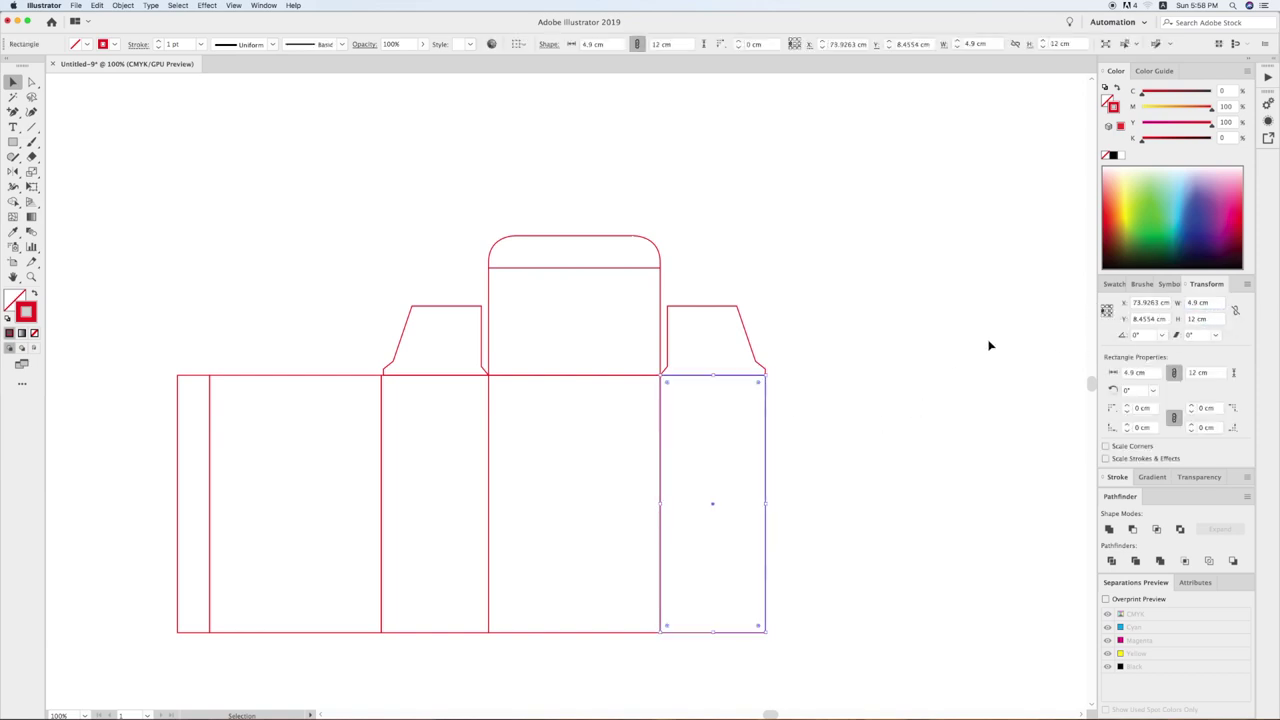
{"action": "left_click", "coordinate": [919, 377]}
{"action": "left_click_drag", "start_coordinate": [919, 377], "coordinate": [928, 295]}
{"action": "scroll", "coordinate": [927, 400], "scroll_direction": "down", "scroll_amount": 1}
{"action": "scroll", "coordinate": [888, 398], "scroll_direction": "down", "scroll_amount": 1}
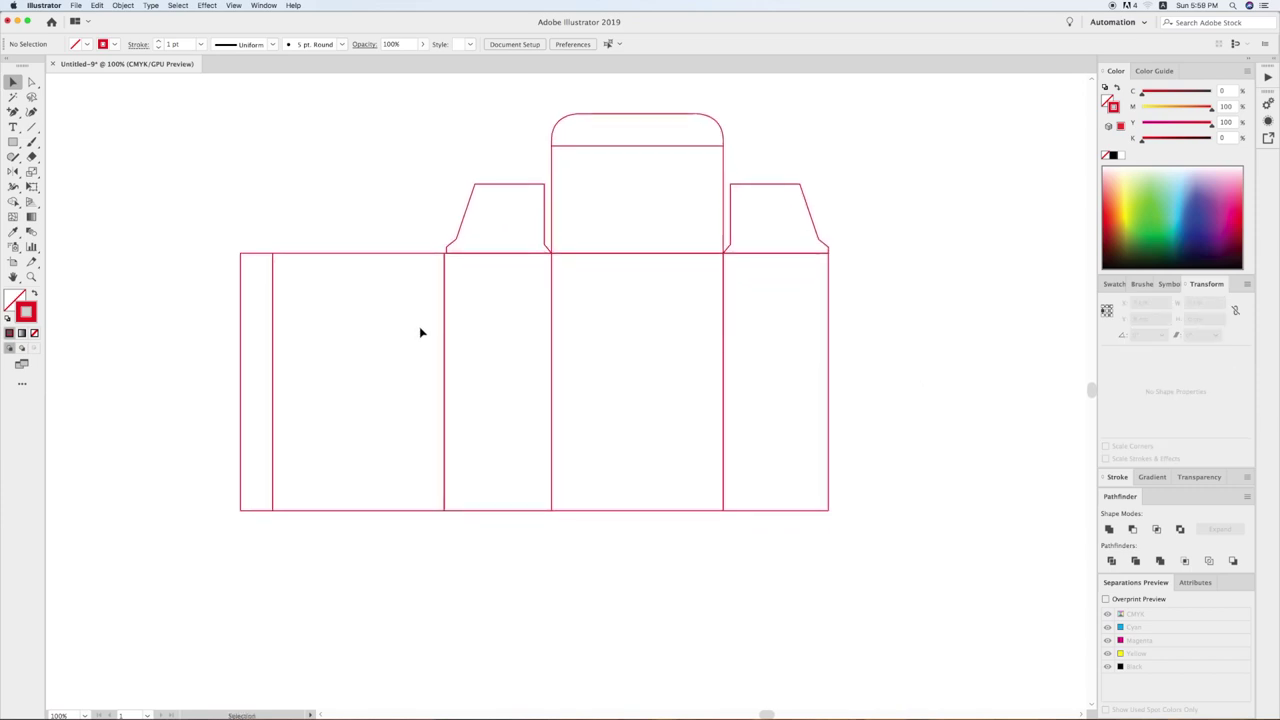
Set Keyboard Increment to 1 cm and nudge the glue strip's left corners to angle its ends
{"action": "left_click", "coordinate": [573, 45]}
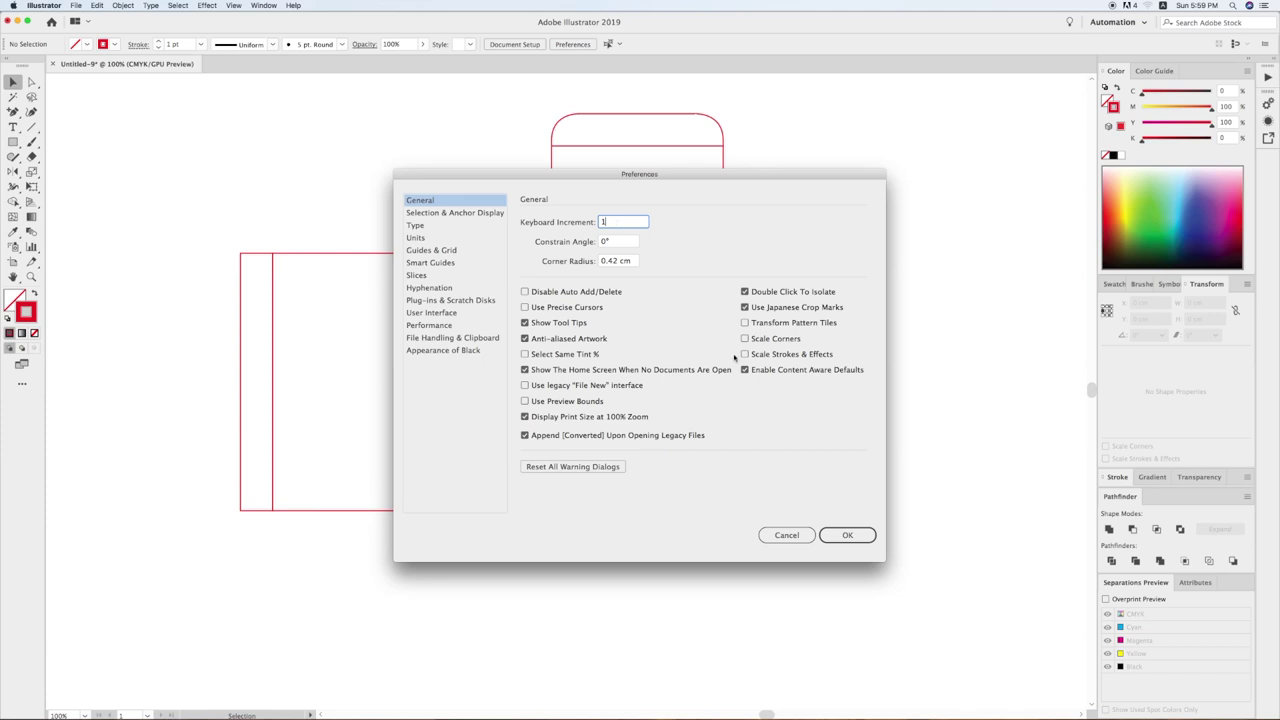
{"action": "left_click", "coordinate": [838, 532]}
{"action": "left_click", "coordinate": [32, 84]}
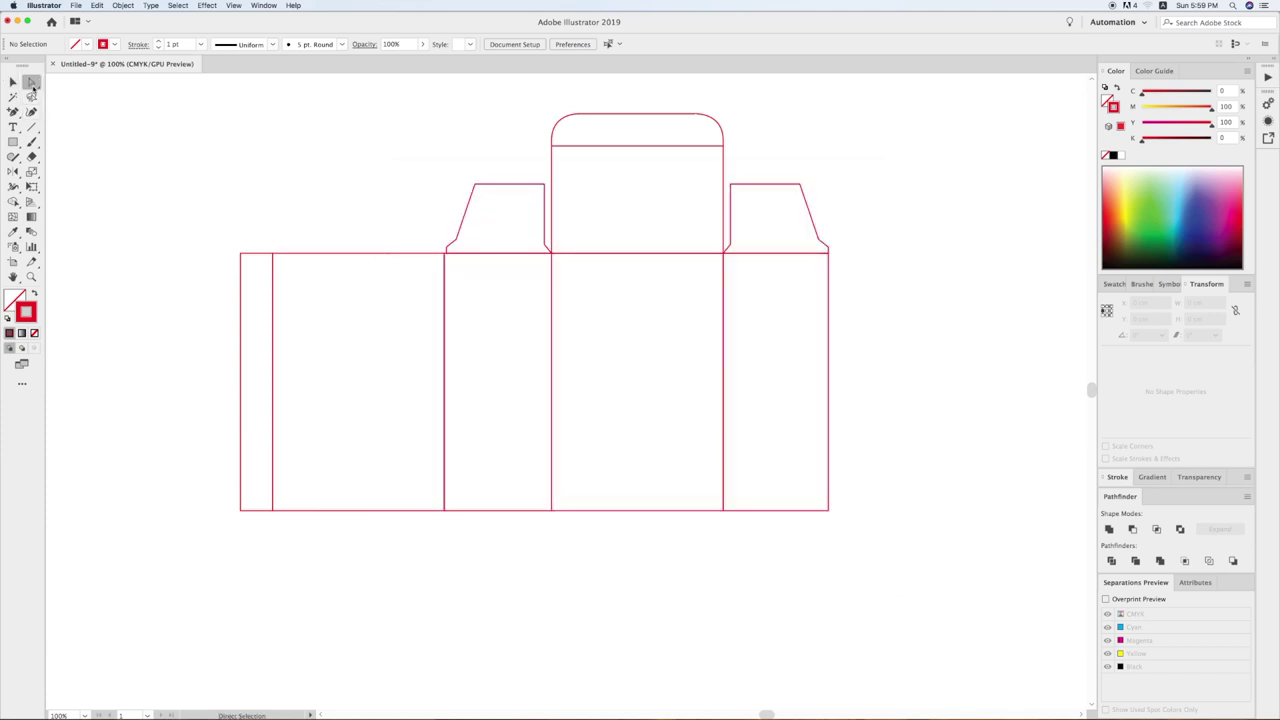
{"action": "left_click", "coordinate": [240, 254]}
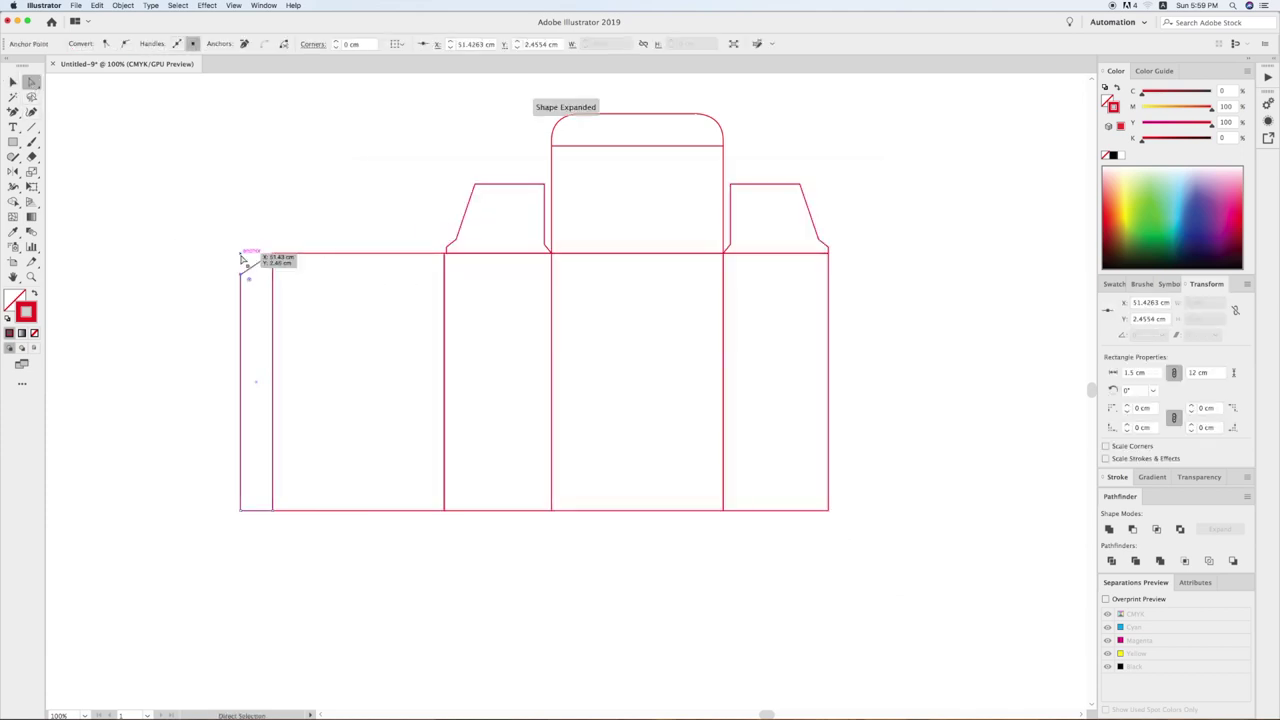
{"action": "left_click", "coordinate": [241, 510]}
{"action": "key", "text": "shift+Up"}
{"action": "key", "text": "shift+Up"}
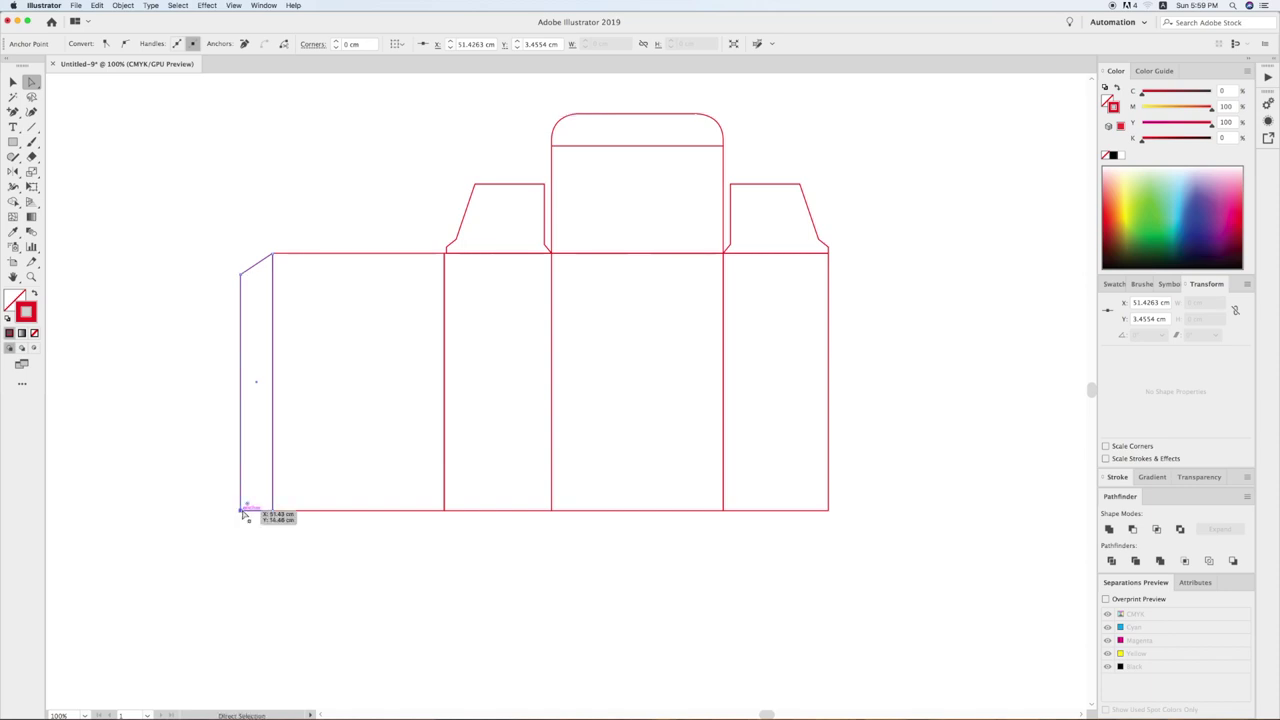
{"action": "key", "text": "shift+Up"}
{"action": "left_click", "coordinate": [391, 251]}
Reframe the dieline and copy the 8 × 12 cm lid-side panel straight below itself
{"action": "scroll", "coordinate": [460, 210], "scroll_direction": "right", "scroll_amount": 1}
{"action": "left_click_drag", "start_coordinate": [586, 258], "coordinate": [515, 258]}
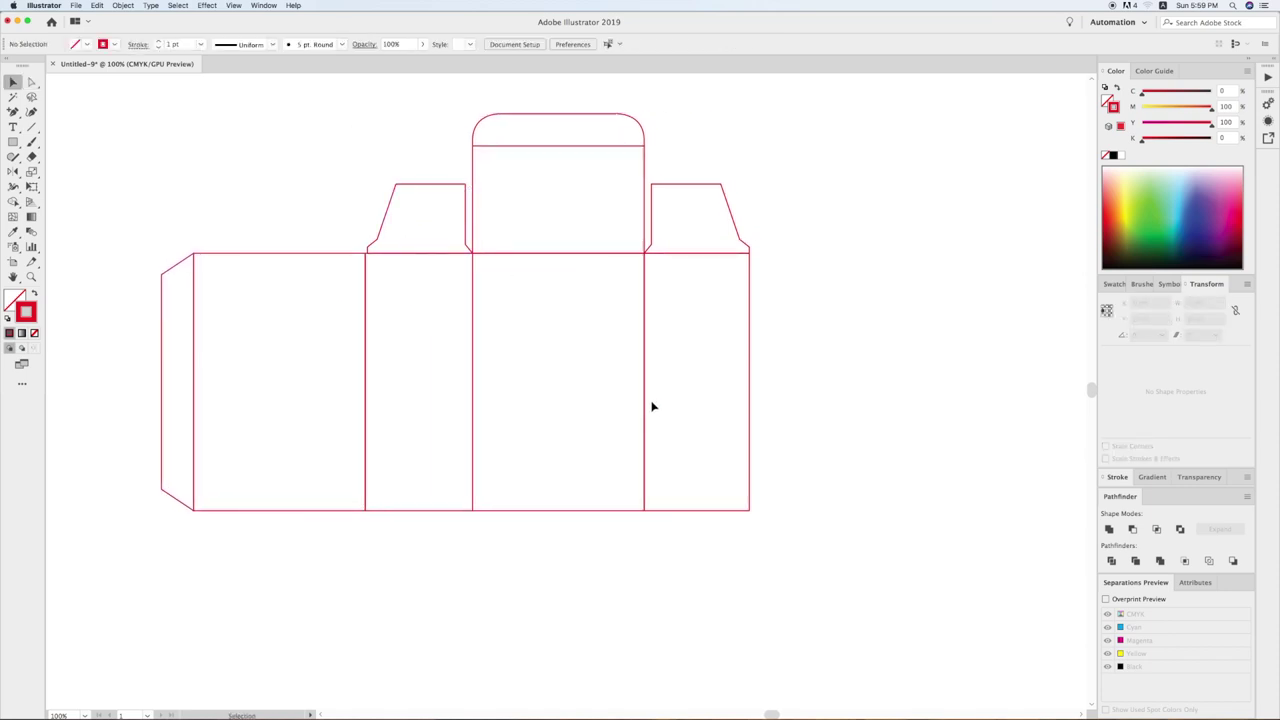
{"action": "key", "text": "ctrl+minus"}
{"action": "scroll", "coordinate": [594, 331], "scroll_direction": "right", "scroll_amount": 2}
{"action": "scroll", "coordinate": [469, 260], "scroll_direction": "down", "scroll_amount": 1}
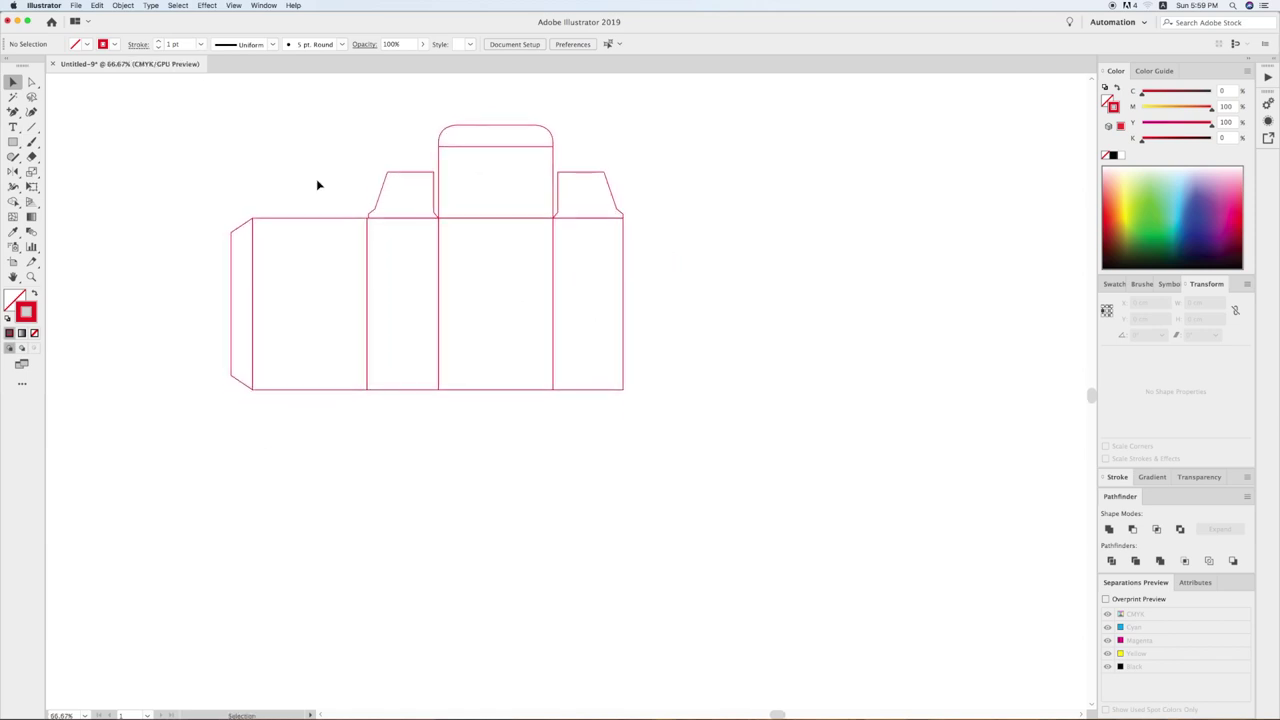
{"action": "key", "text": "z"}
{"action": "left_click_drag", "start_coordinate": [203, 129], "coordinate": [717, 580]}
{"action": "key", "text": "v"}
{"action": "scroll", "coordinate": [694, 540], "scroll_direction": "right", "scroll_amount": 2}
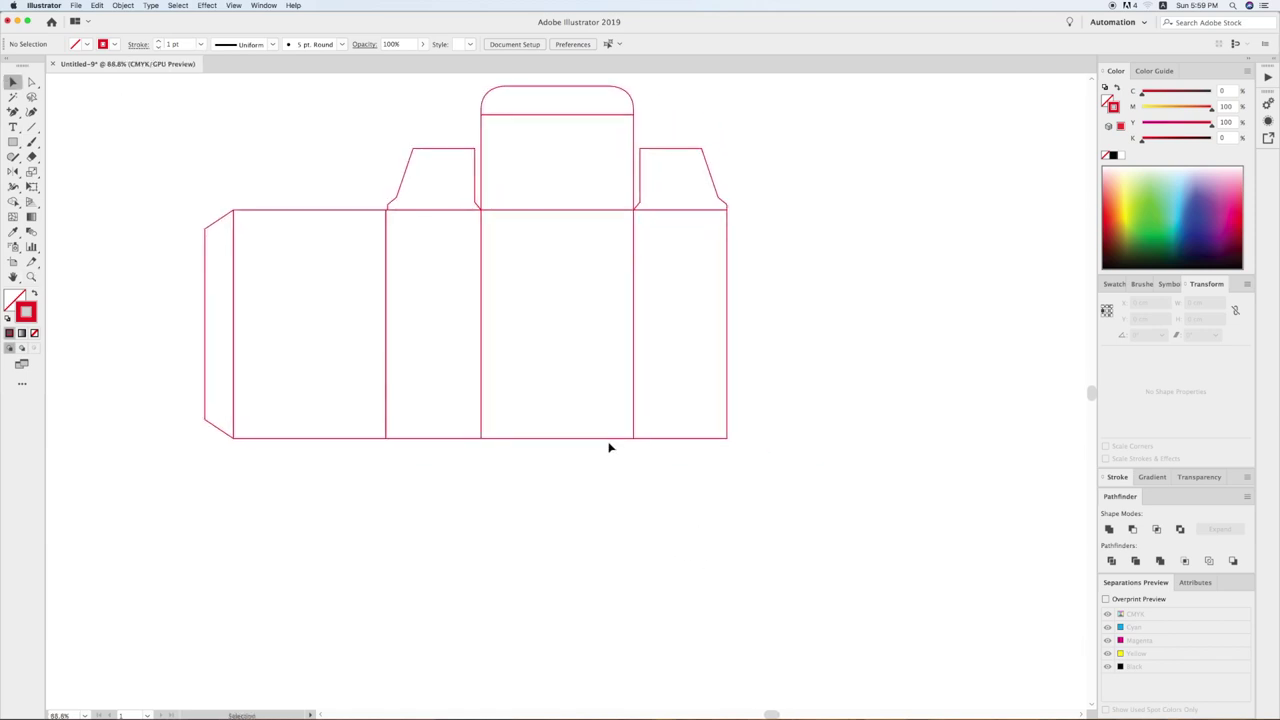
{"action": "left_click_drag", "start_coordinate": [608, 444], "coordinate": [601, 670]}
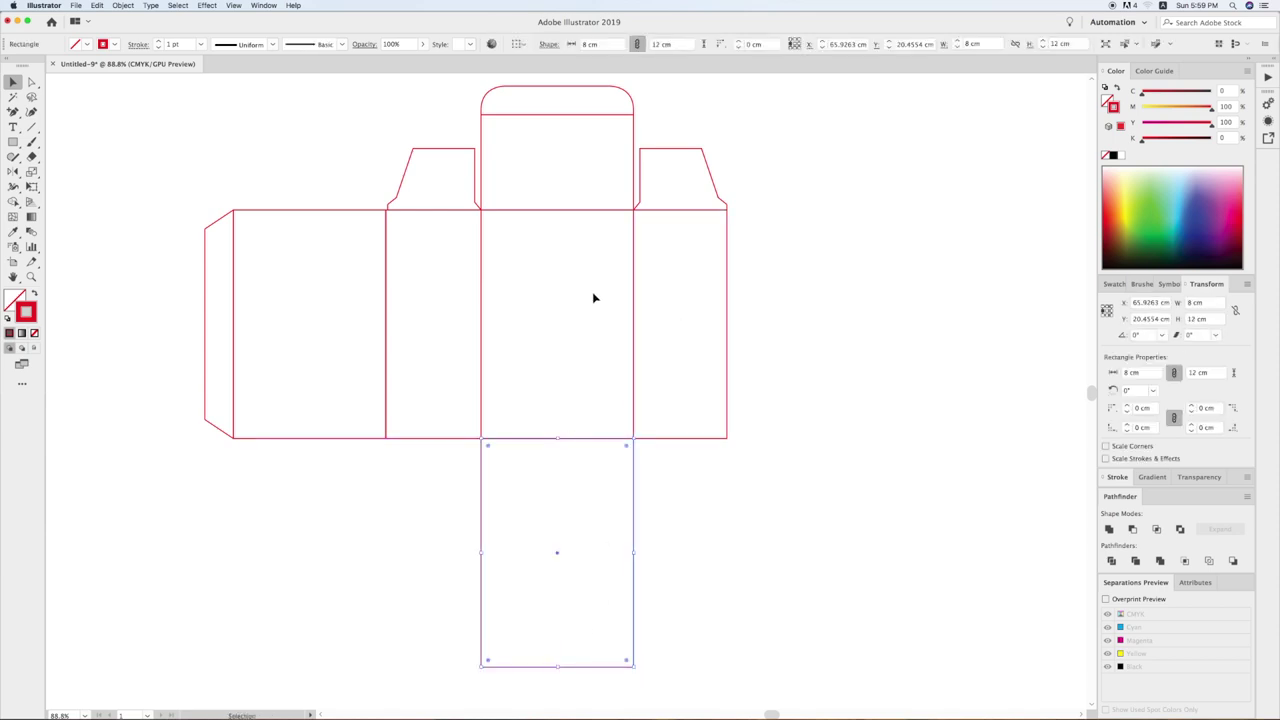
Shorten the copy below the panel to an 8 × 2.5 cm strip via the Transform height
{"action": "left_click", "coordinate": [633, 135]}
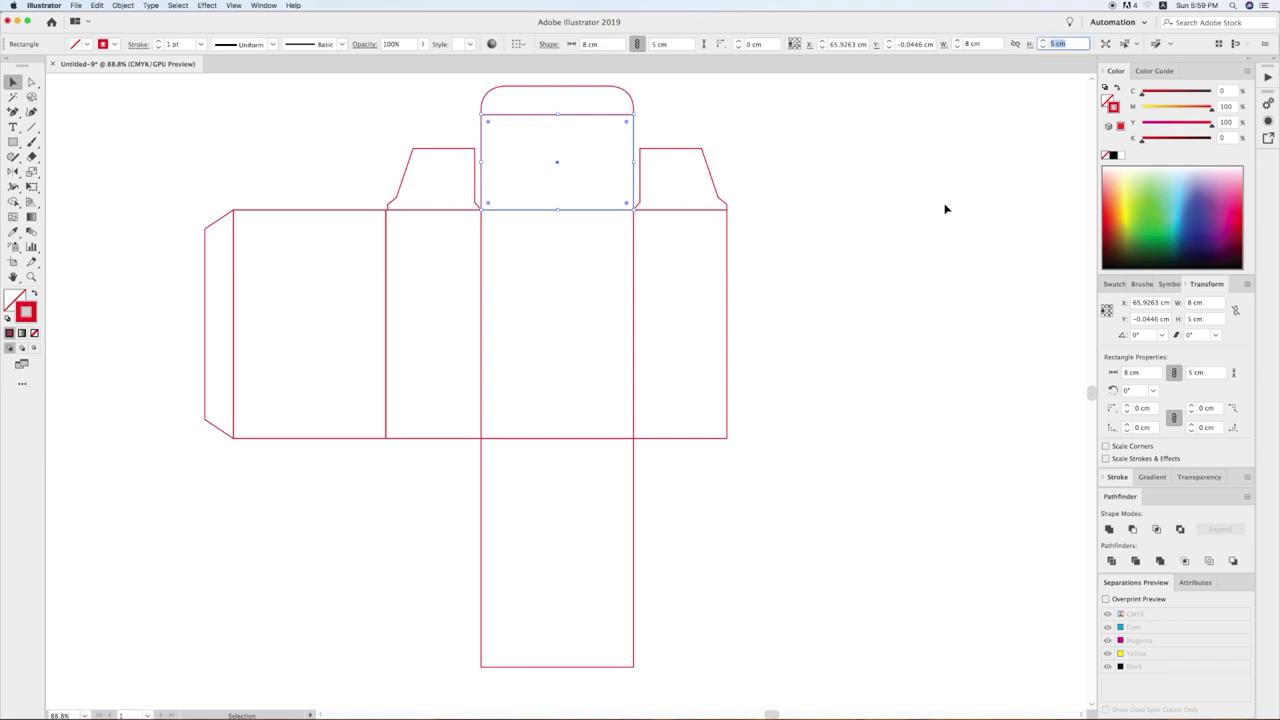
{"action": "left_click", "coordinate": [663, 491]}
{"action": "left_click", "coordinate": [633, 520]}
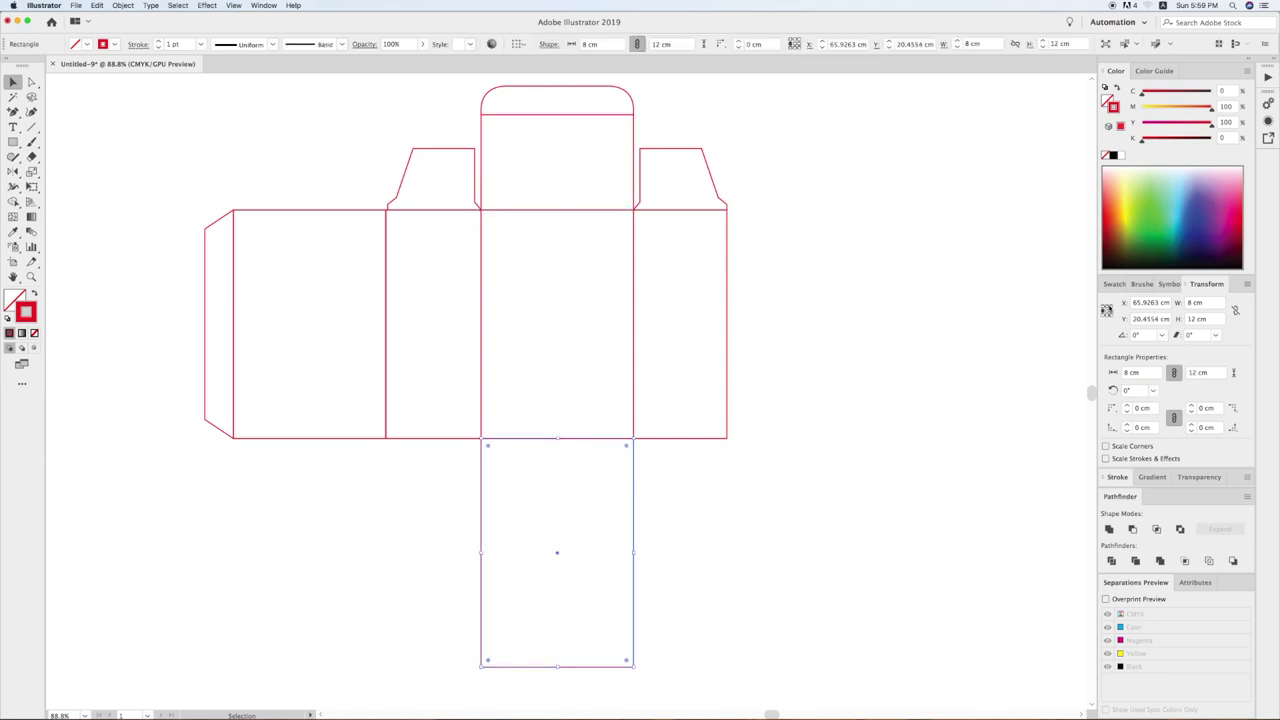
{"action": "double_click", "coordinate": [1212, 320]}
{"action": "type", "text": "5"}
{"action": "key", "text": "Return"}
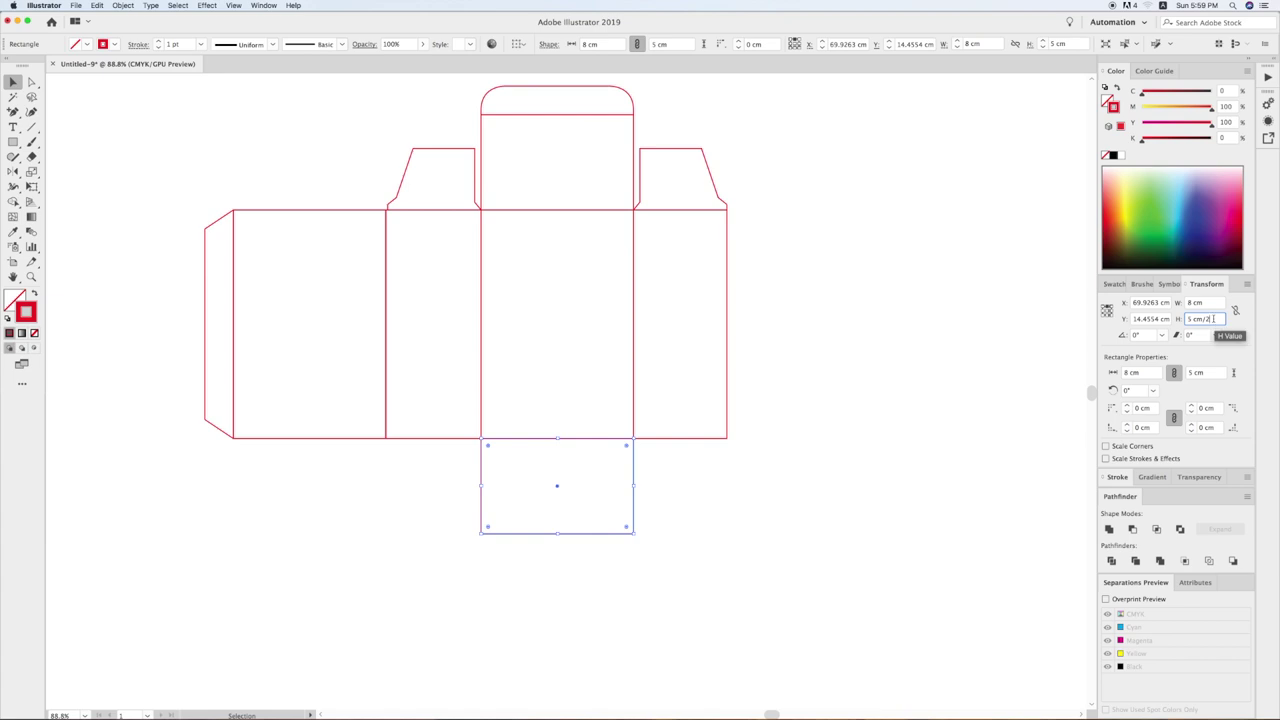
{"action": "key", "text": "Return"}
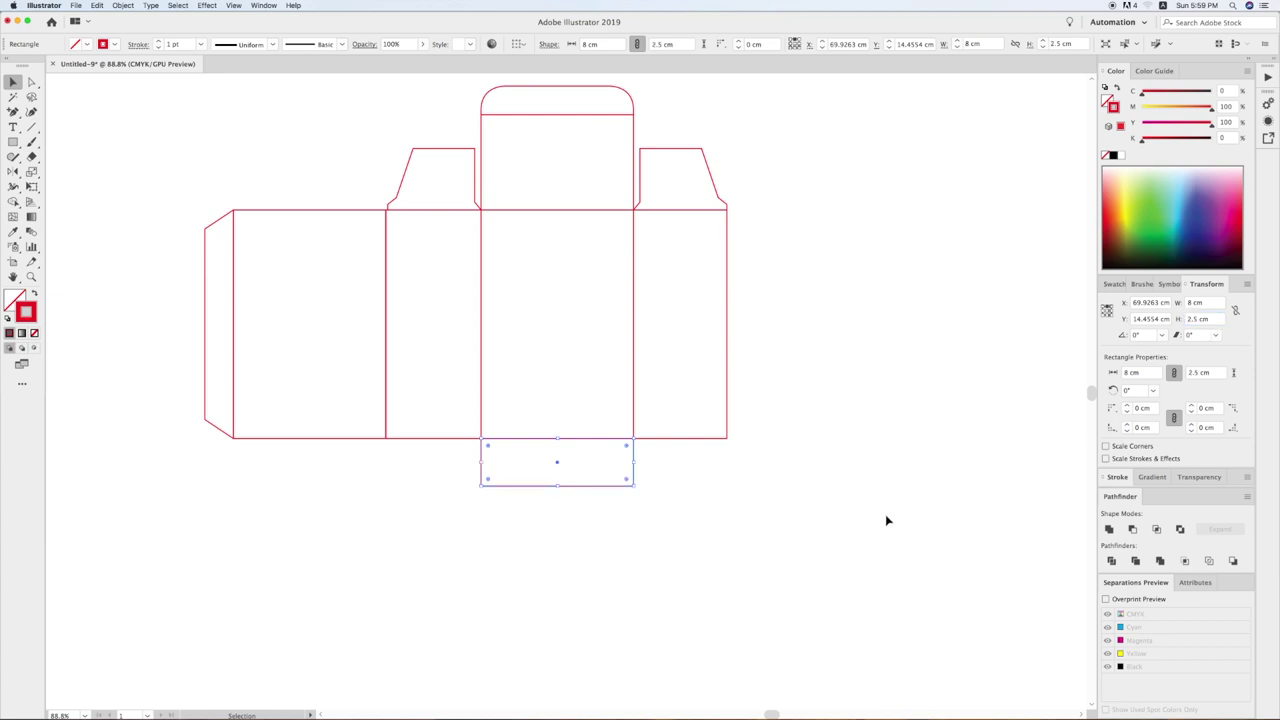
Duplicate the 2.5 cm strip directly beneath itself and zoom in on the box bottom
{"action": "left_click", "coordinate": [885, 520]}
{"action": "left_click_drag", "start_coordinate": [637, 453], "coordinate": [637, 501]}
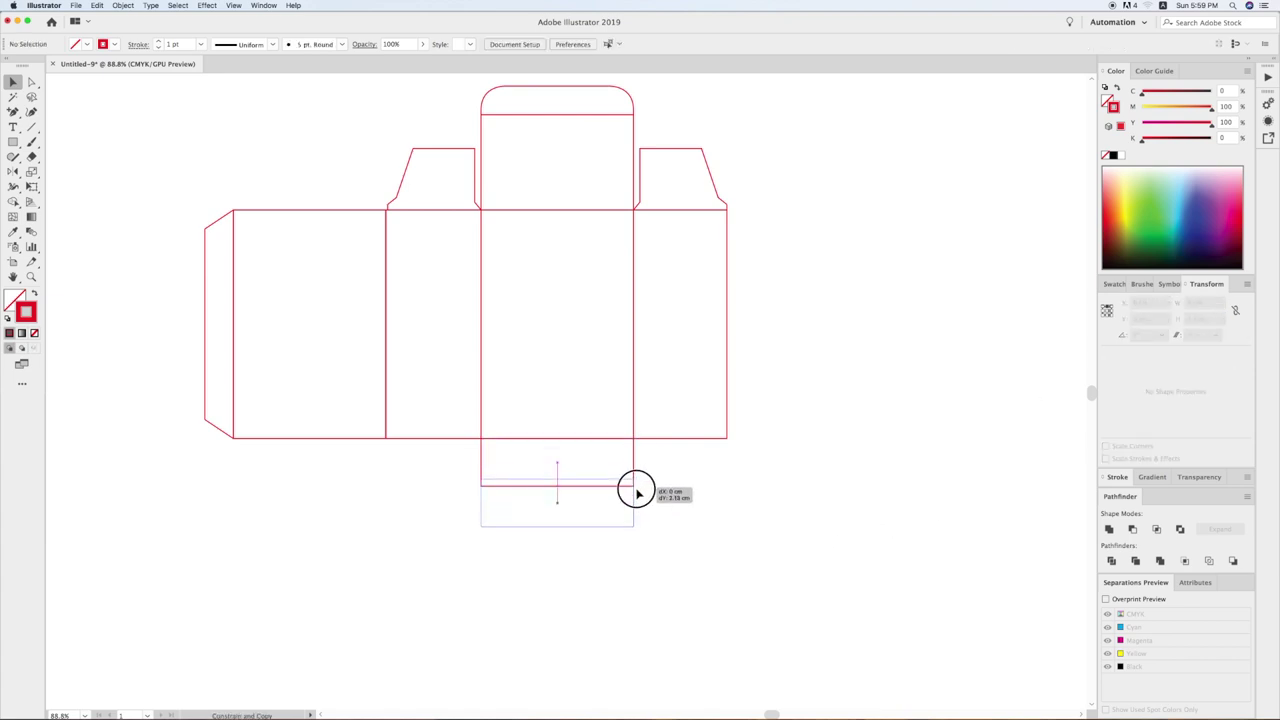
{"action": "key", "text": "z"}
{"action": "left_click_drag", "start_coordinate": [252, 337], "coordinate": [671, 555]}
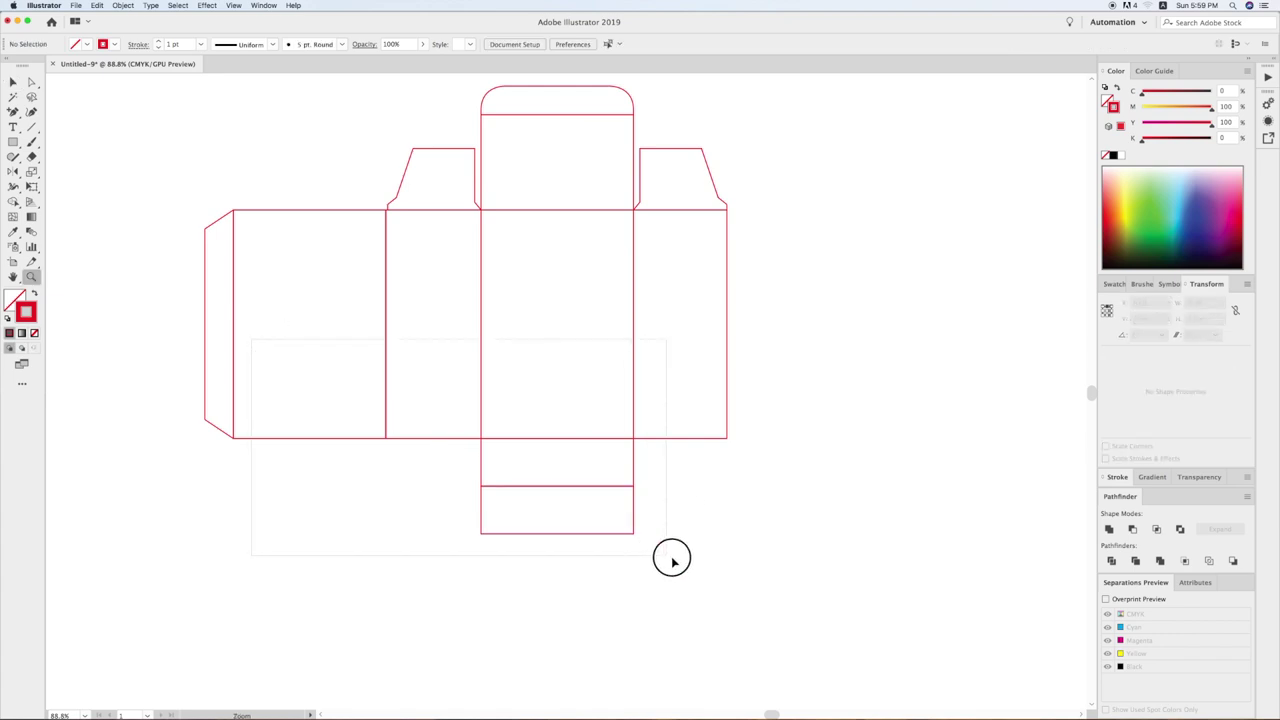
{"action": "key", "text": "v"}
{"action": "left_click", "coordinate": [702, 498]}
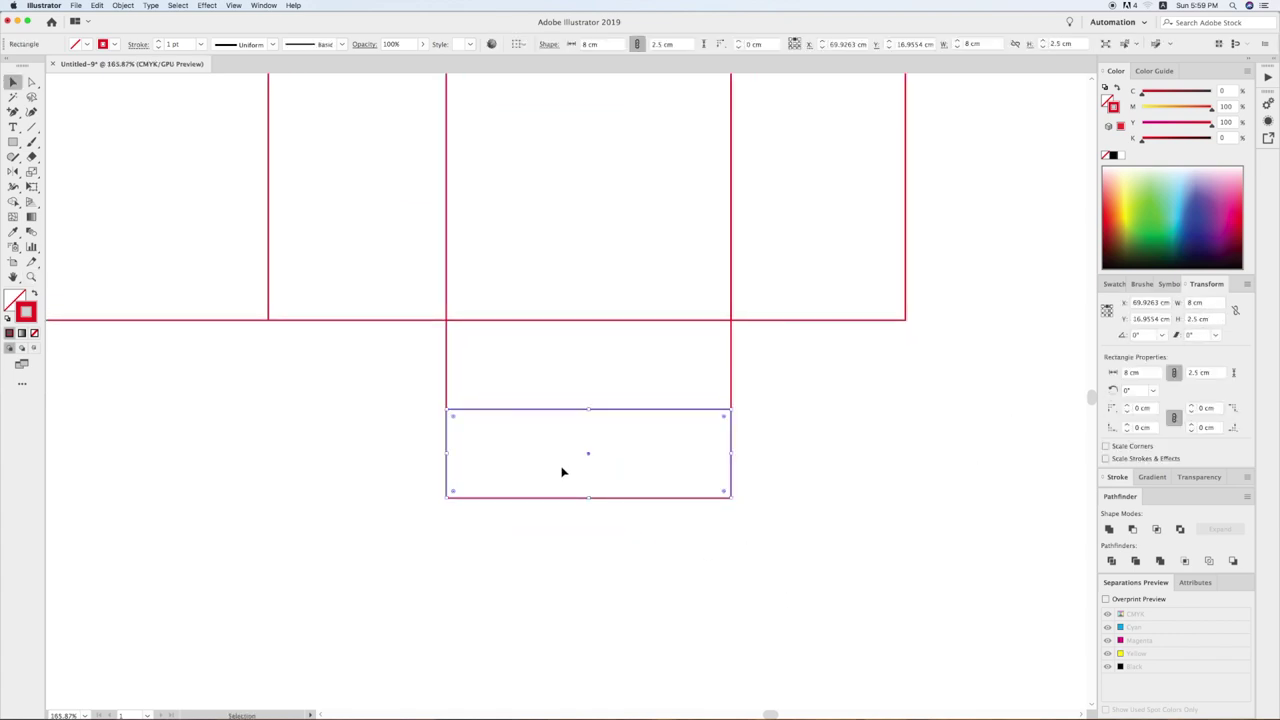
Resize the lowest strip into a small tab about 1.66 cm tall and 2 cm wide
{"action": "left_click_drag", "start_coordinate": [590, 498], "coordinate": [590, 467]}
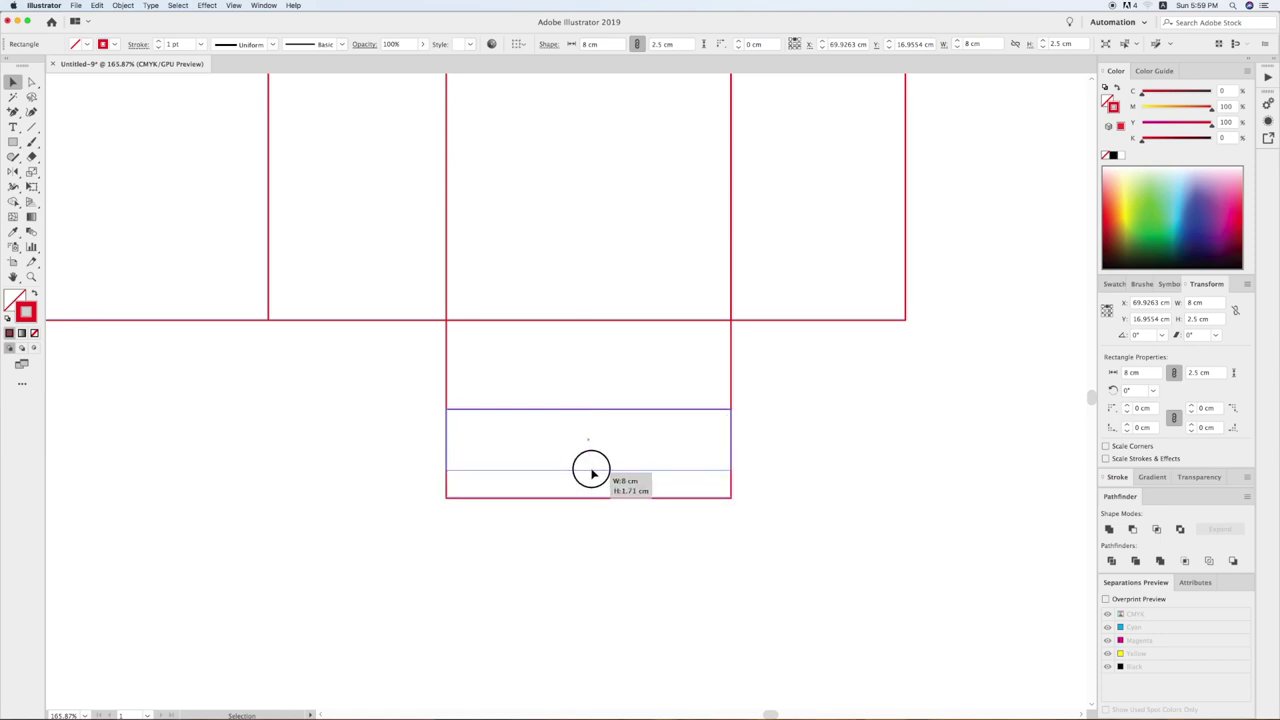
{"action": "left_click_drag", "start_coordinate": [735, 441], "coordinate": [517, 441]}
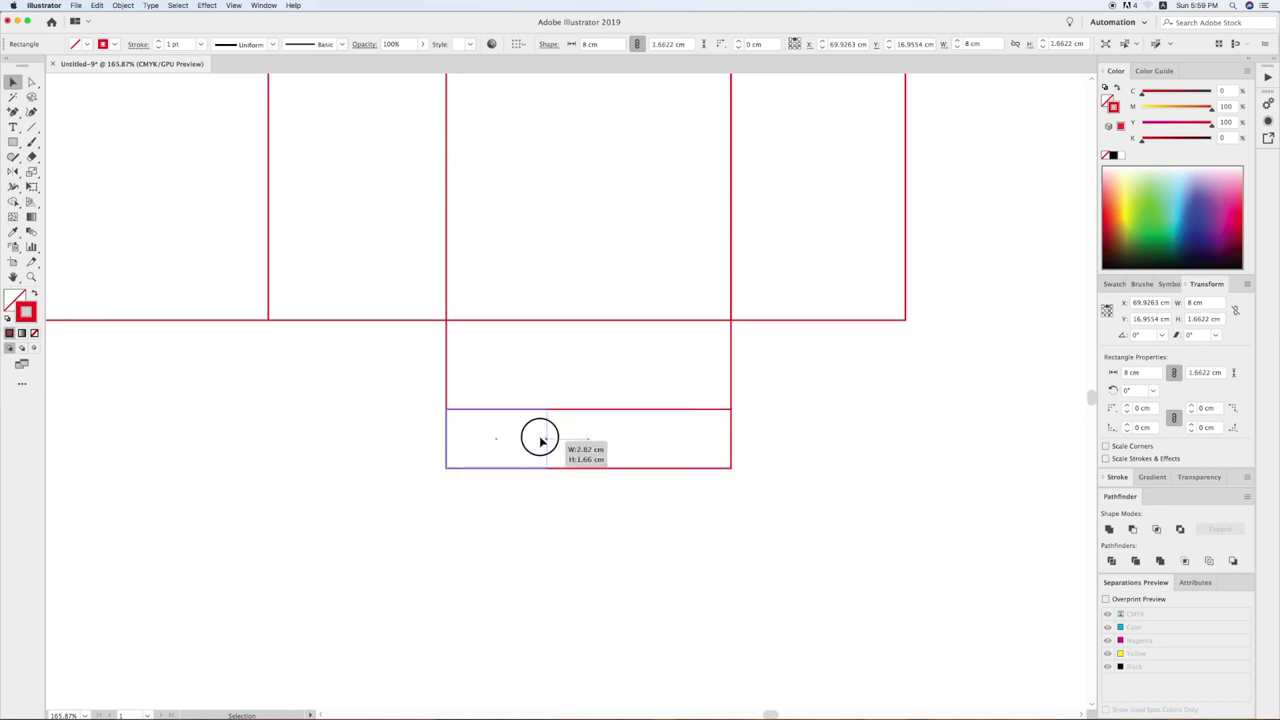
{"action": "left_click_drag", "start_coordinate": [517, 441], "coordinate": [590, 480]}
{"action": "left_click", "coordinate": [562, 528]}
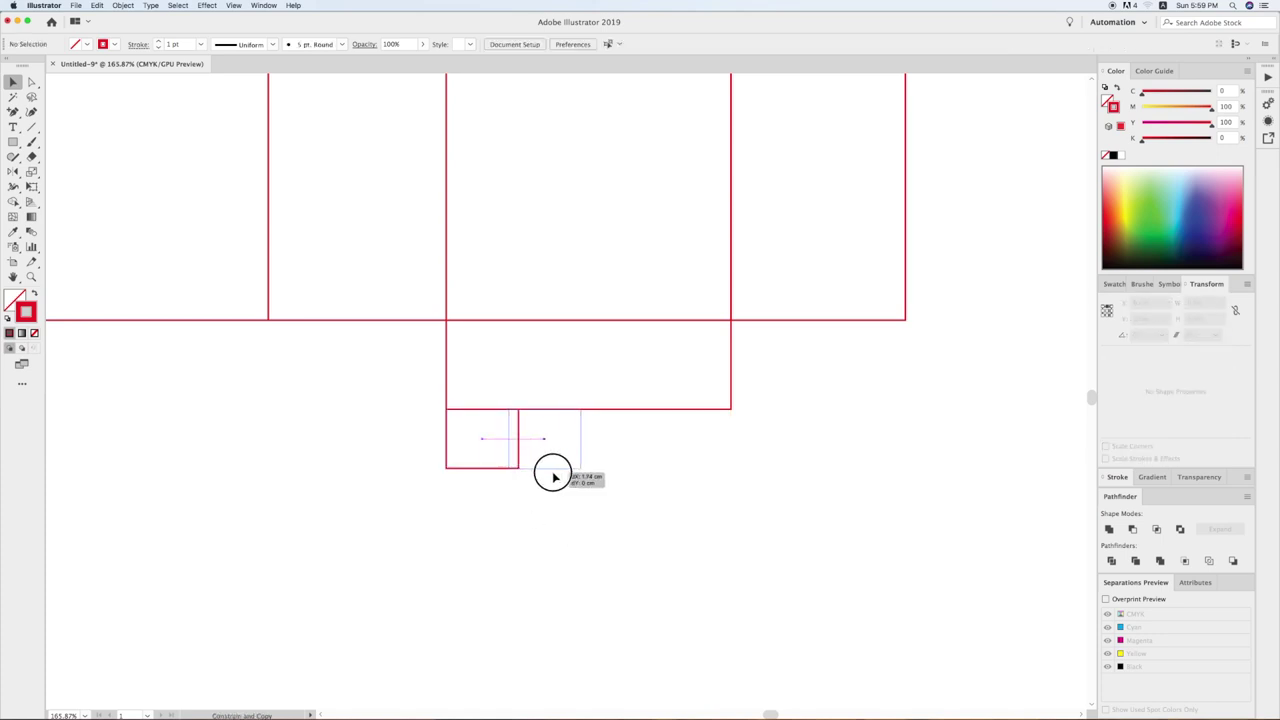
Copy the tab, align it to the strip's right end, and duplicate the flap set under the other panel
{"action": "left_click_drag", "start_coordinate": [707, 428], "coordinate": [746, 436]}
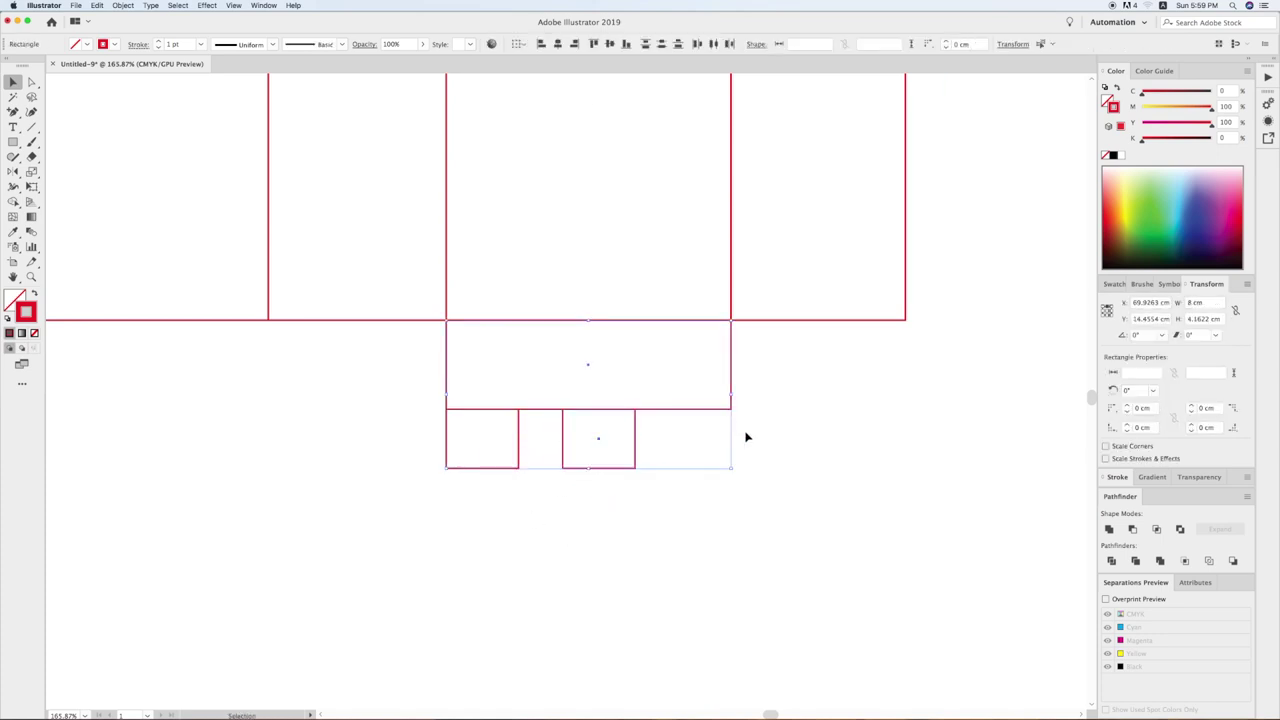
{"action": "left_click", "coordinate": [574, 44]}
{"action": "left_click", "coordinate": [697, 471]}
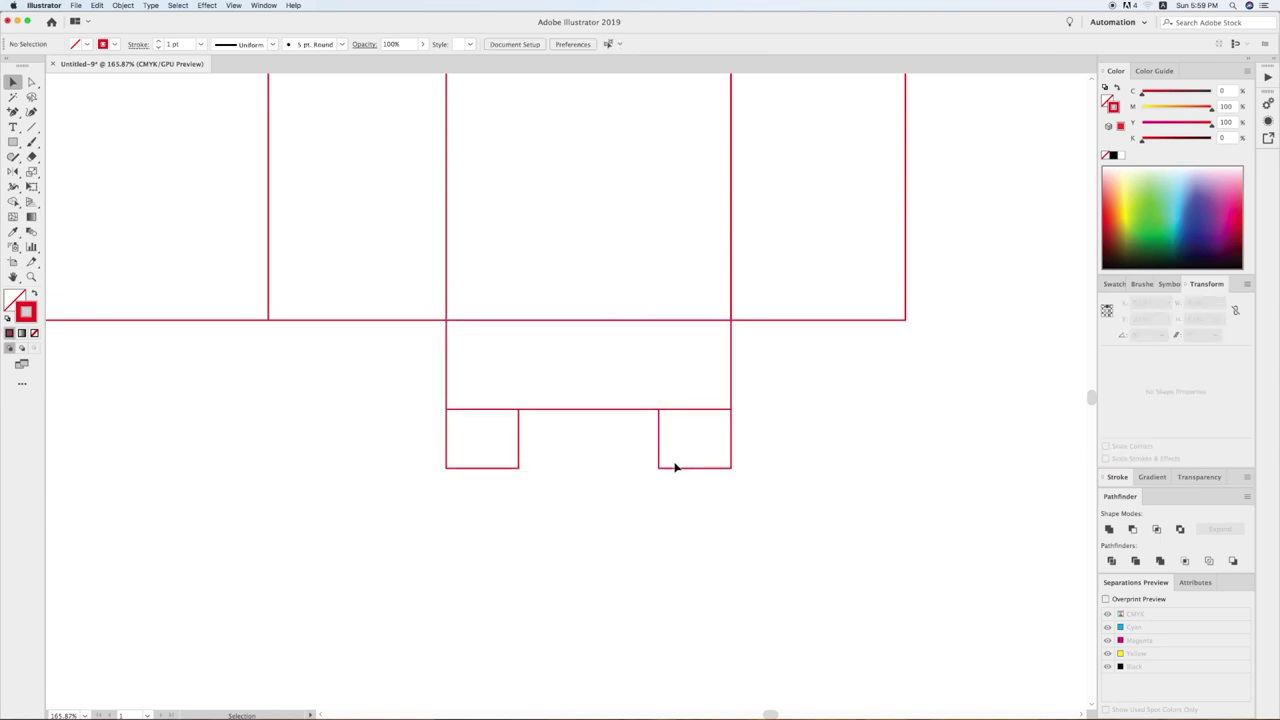
{"action": "scroll", "coordinate": [675, 467], "scroll_direction": "down", "scroll_amount": 1}
{"action": "scroll", "coordinate": [694, 474], "scroll_direction": "down", "scroll_amount": 1}
{"action": "scroll", "coordinate": [443, 451], "scroll_direction": "down", "scroll_amount": 1}
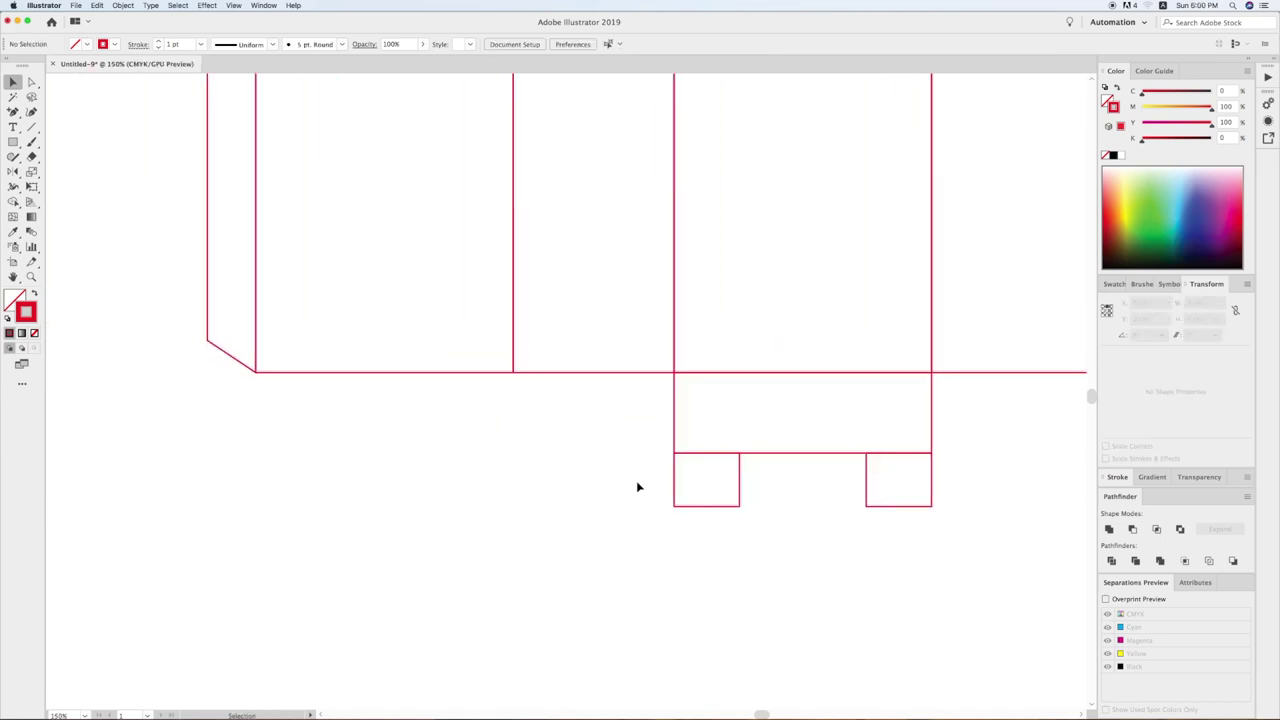
{"action": "scroll", "coordinate": [637, 486], "scroll_direction": "down", "scroll_amount": 1}
{"action": "mouse_move", "coordinate": [605, 409]}
{"action": "left_mouse_down"}
{"action": "mouse_move", "coordinate": [777, 477]}
{"action": "mouse_move", "coordinate": [486, 435]}
{"action": "left_mouse_up"}
Draw a rectangle filling the gap between the tabs and delete the extra tab rectangles
{"action": "left_click", "coordinate": [278, 294]}
{"action": "left_click_drag", "start_coordinate": [278, 294], "coordinate": [980, 566]}
{"action": "key", "text": "v"}
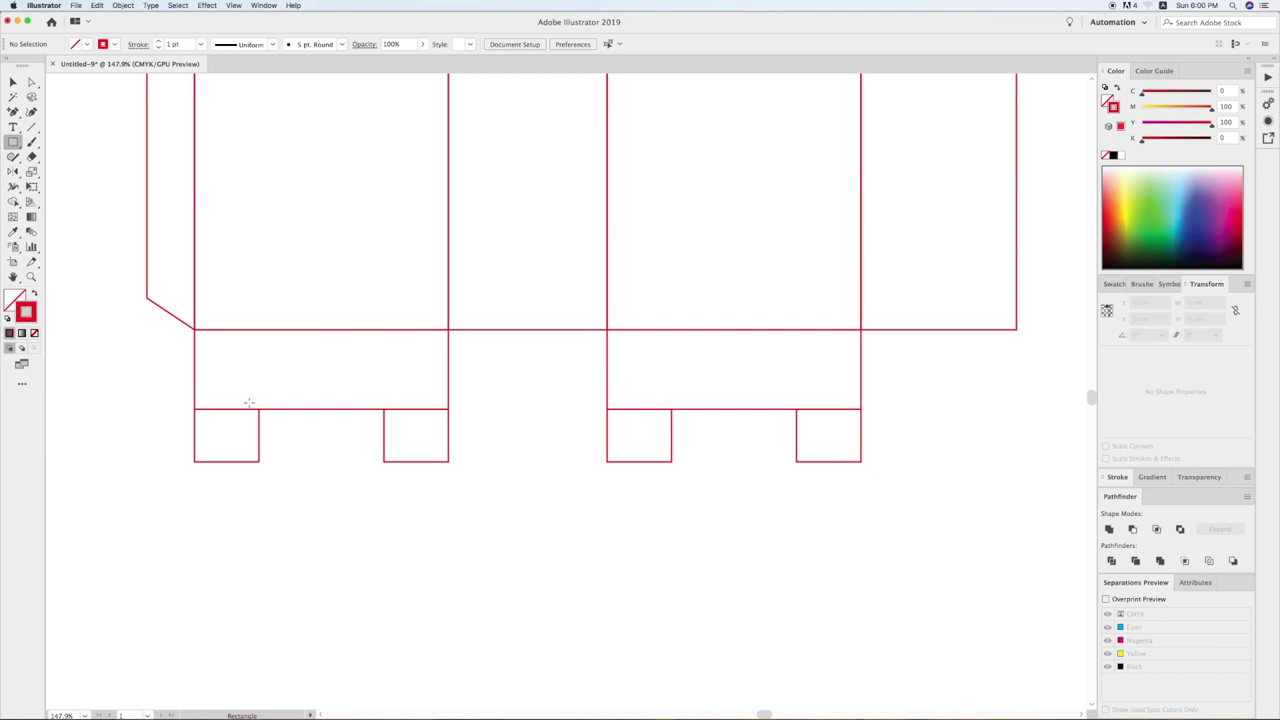
{"action": "left_click_drag", "start_coordinate": [258, 408], "coordinate": [383, 461]}
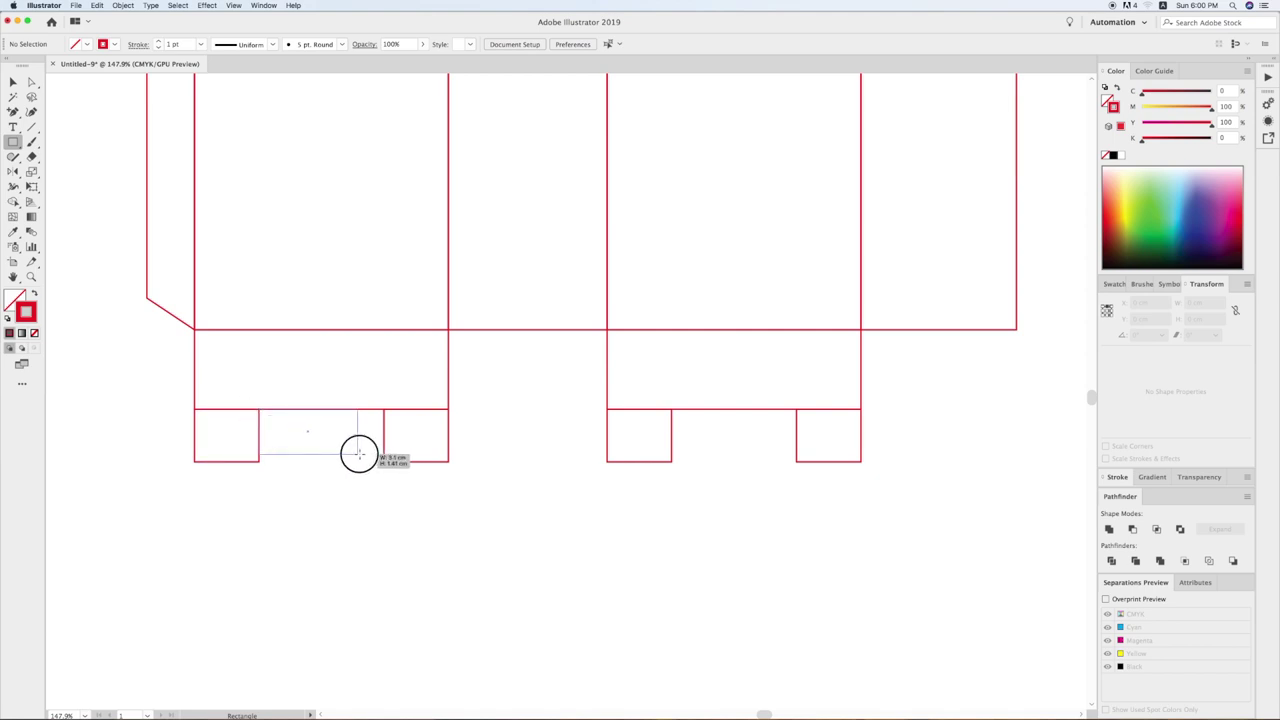
{"action": "key", "text": "v"}
{"action": "left_click", "coordinate": [390, 485]}
{"action": "left_click_drag", "start_coordinate": [406, 466], "coordinate": [450, 508]}
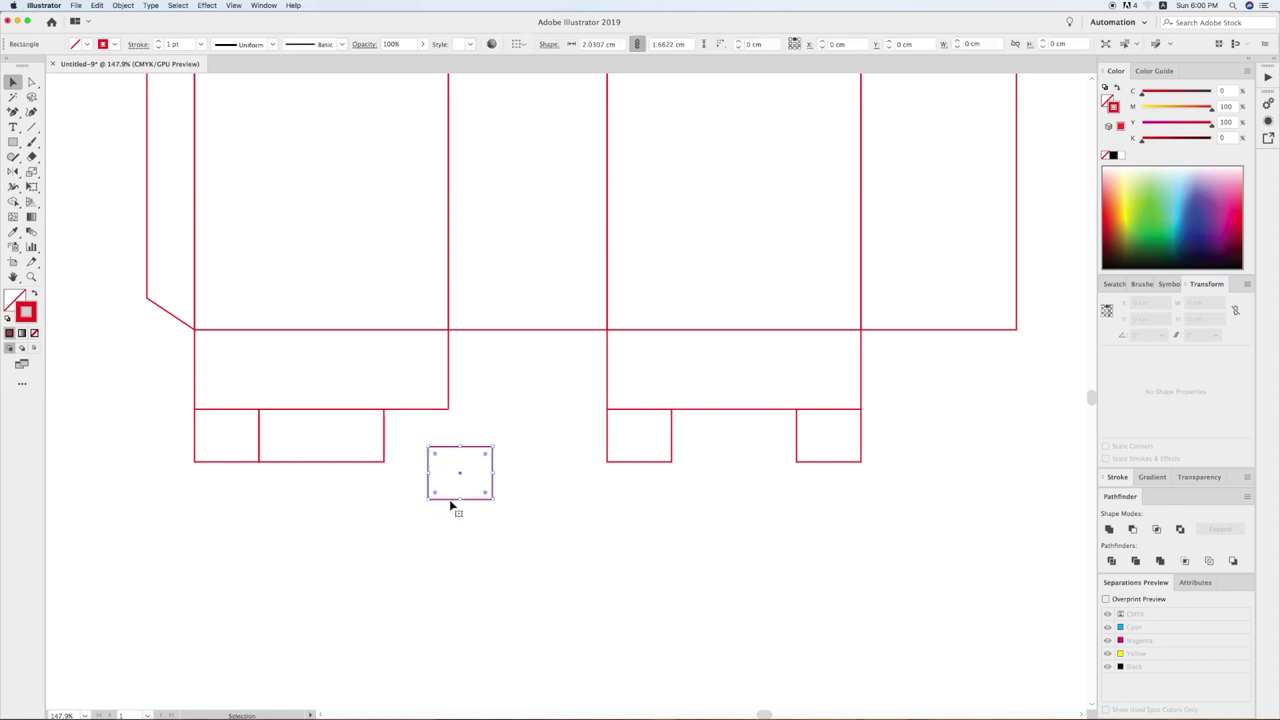
{"action": "key", "text": "Delete"}
{"action": "left_click", "coordinate": [229, 460]}
{"action": "key", "text": "Delete"}
Unite the strip-and-tab pieces of both bottom flaps into single outlines with Pathfinder
{"action": "left_click_drag", "start_coordinate": [277, 454], "coordinate": [380, 386]}
{"action": "left_click", "coordinate": [1108, 529]}
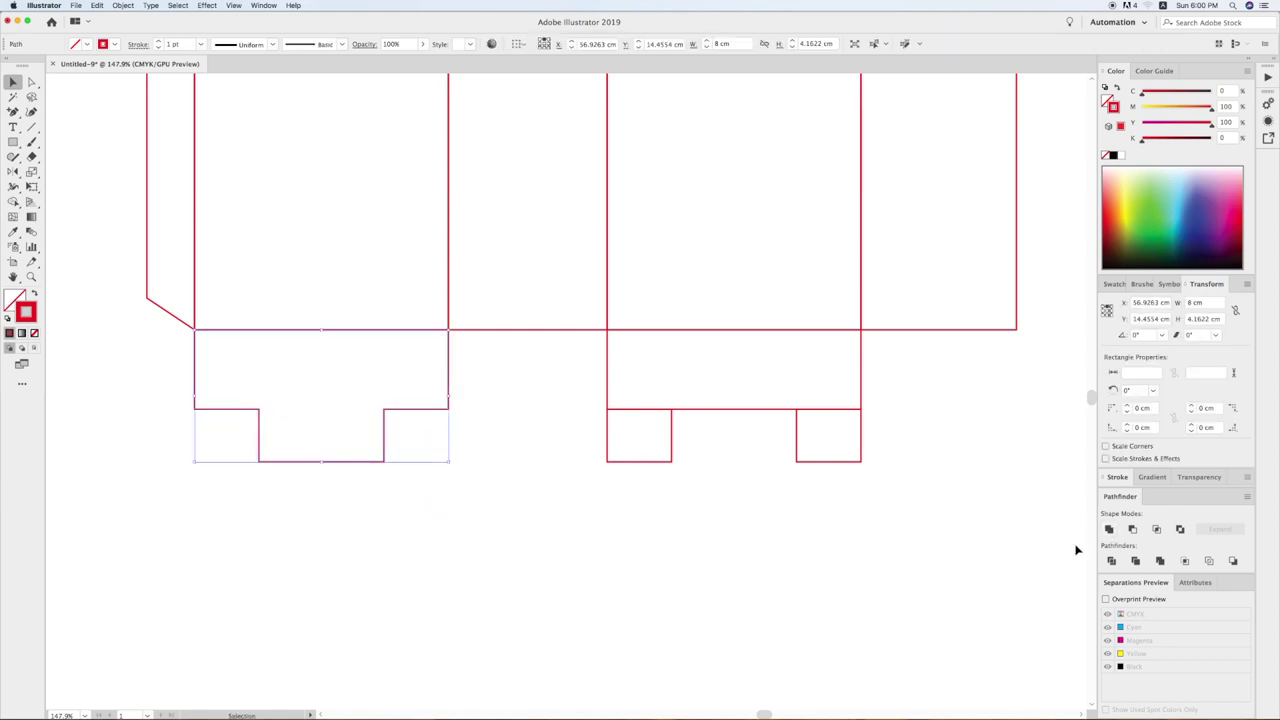
{"action": "left_click_drag", "start_coordinate": [620, 506], "coordinate": [857, 397]}
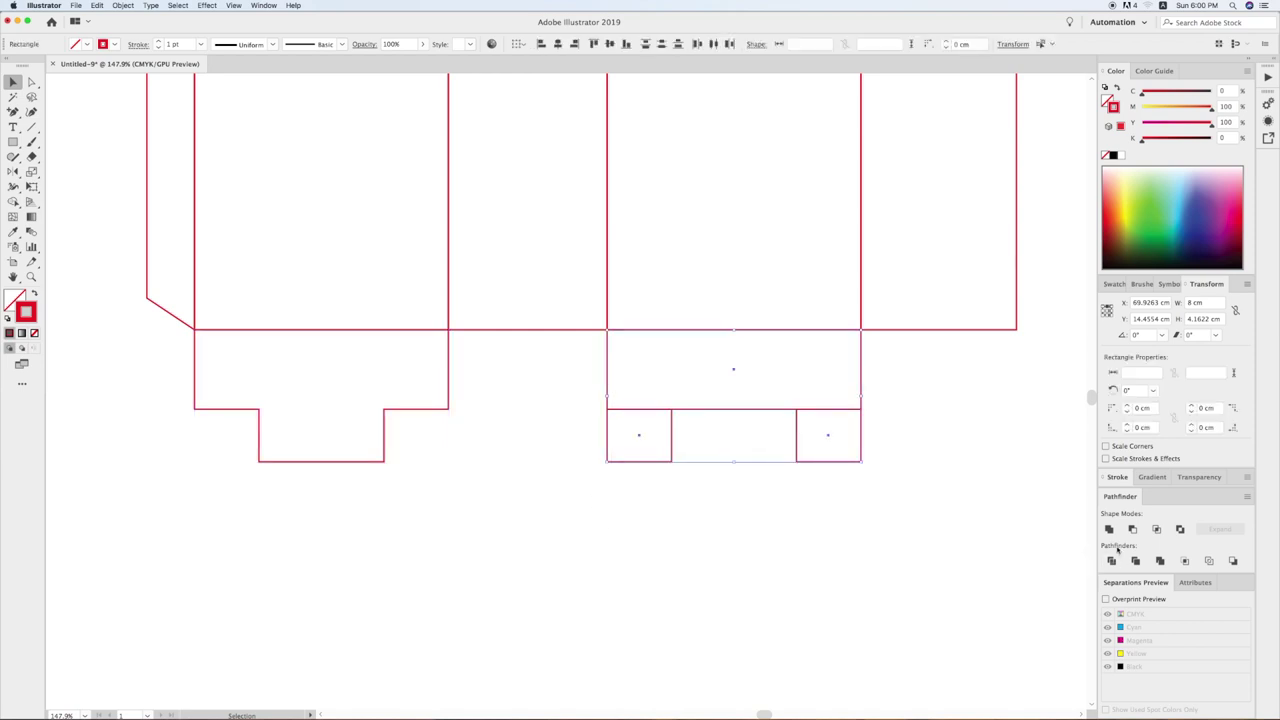
{"action": "left_click", "coordinate": [1108, 529]}
{"action": "left_click", "coordinate": [600, 526]}
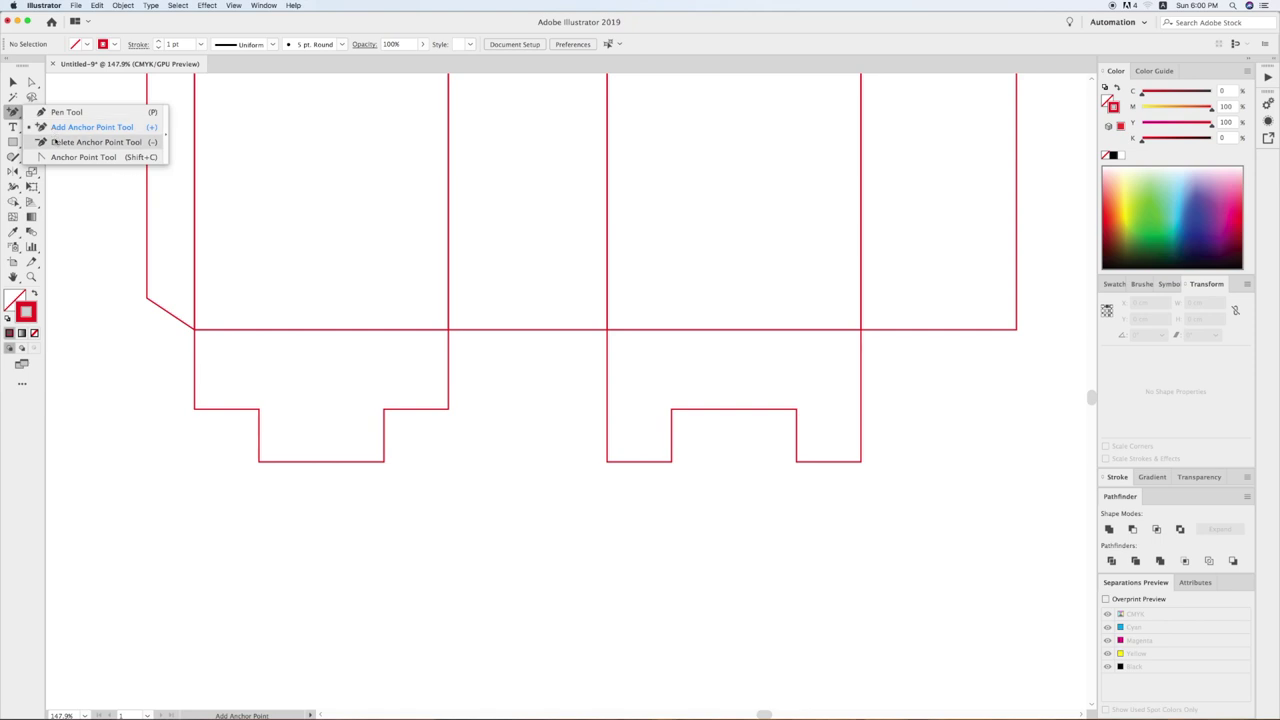
Delete the left flap's two upper corner anchors so its sides taper down to the tab
{"action": "left_click_drag", "start_coordinate": [13, 111], "coordinate": [90, 140]}
{"action": "left_click", "coordinate": [195, 409]}
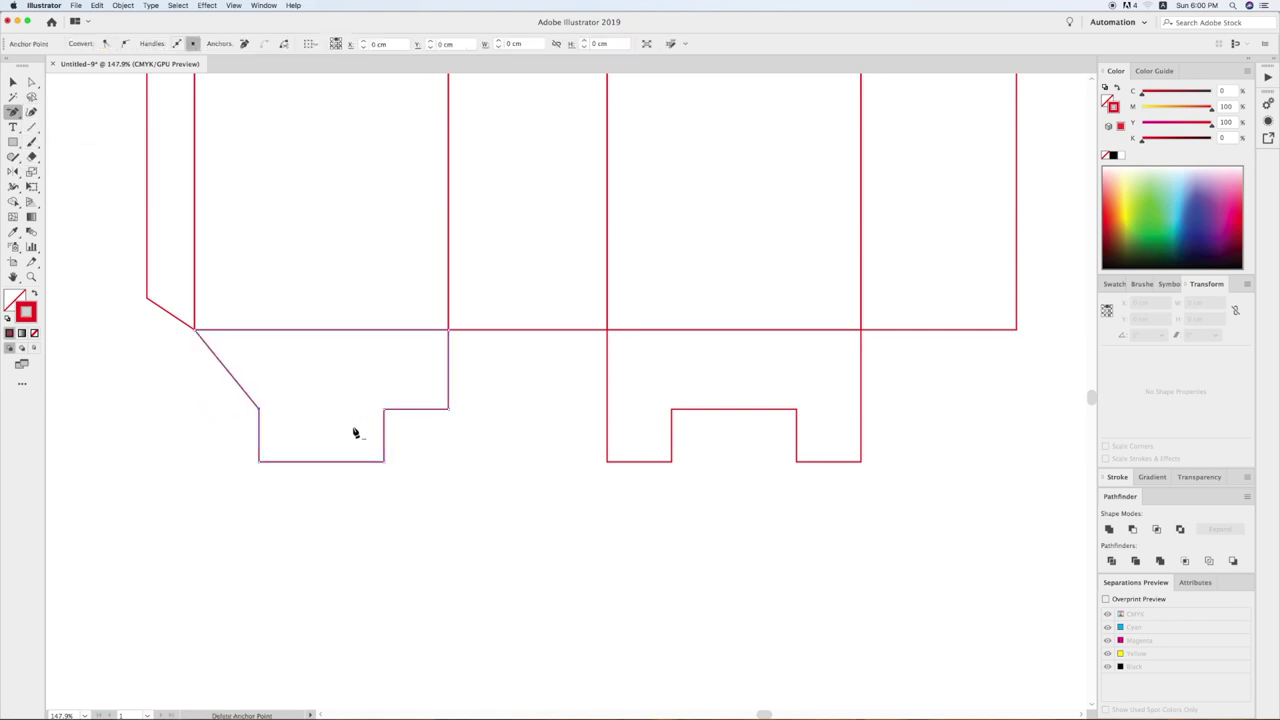
{"action": "left_click", "coordinate": [448, 410]}
{"action": "key", "text": "v"}
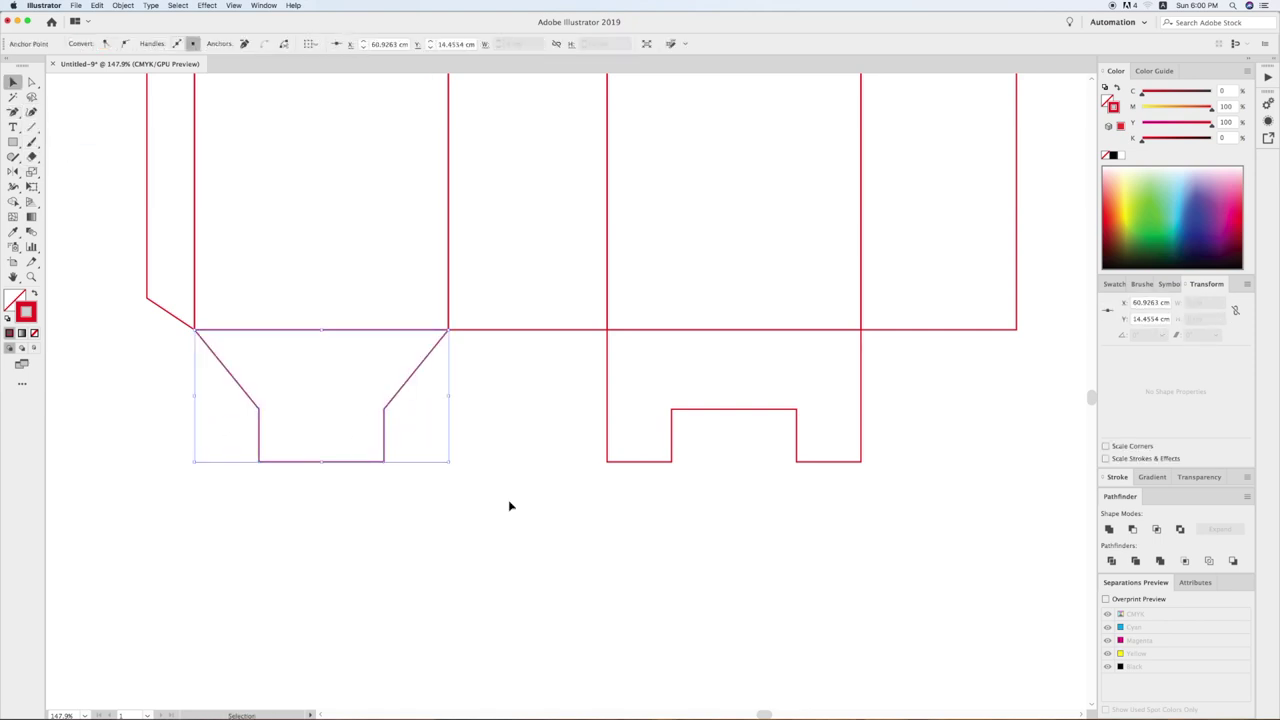
{"action": "left_click", "coordinate": [485, 490]}
{"action": "left_click_drag", "start_coordinate": [460, 472], "coordinate": [436, 526]}
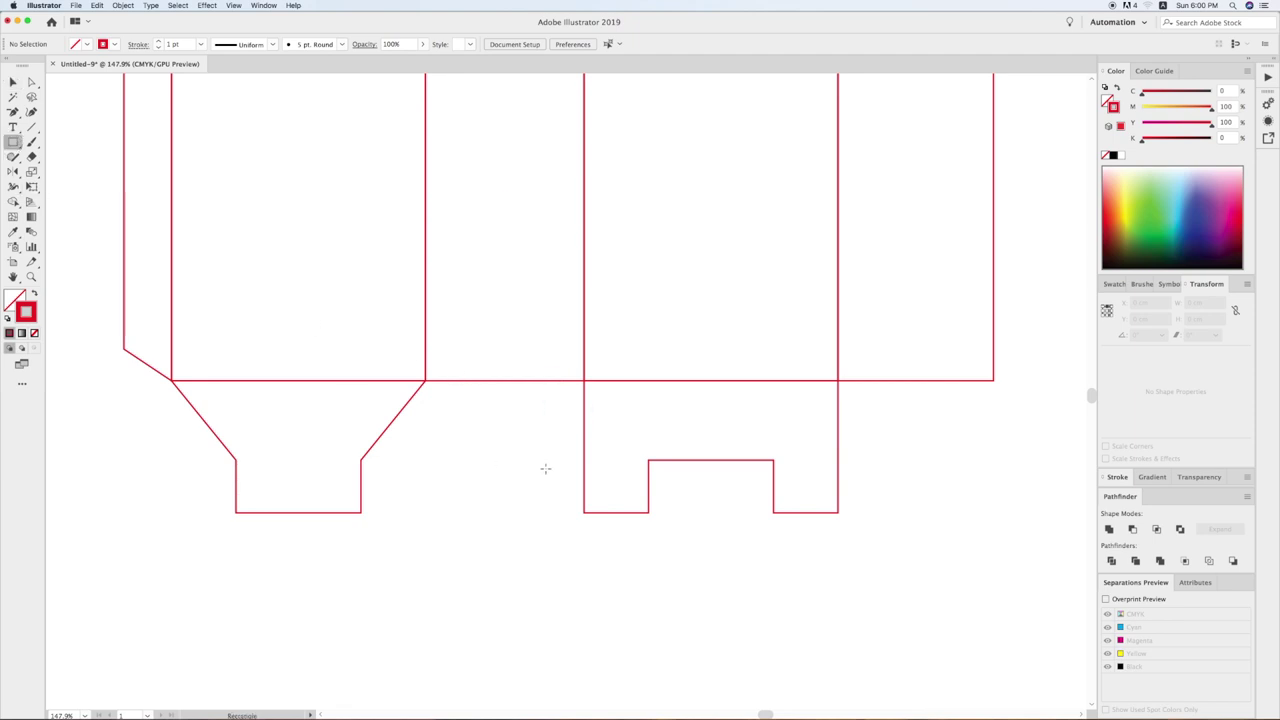
Draw two rectangles in the middle bottom panel, narrow the lower to about 2.33 cm, and unite them
{"action": "left_click_drag", "start_coordinate": [425, 380], "coordinate": [584, 512]}
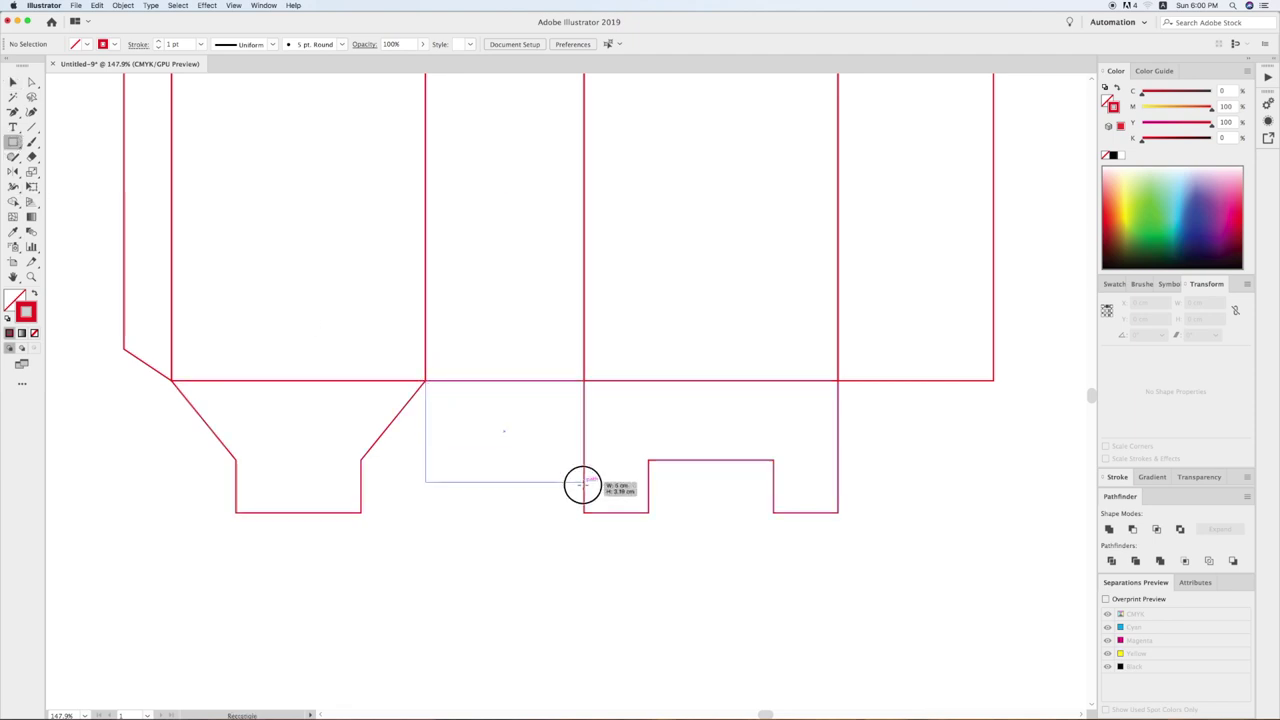
{"action": "key", "text": "v"}
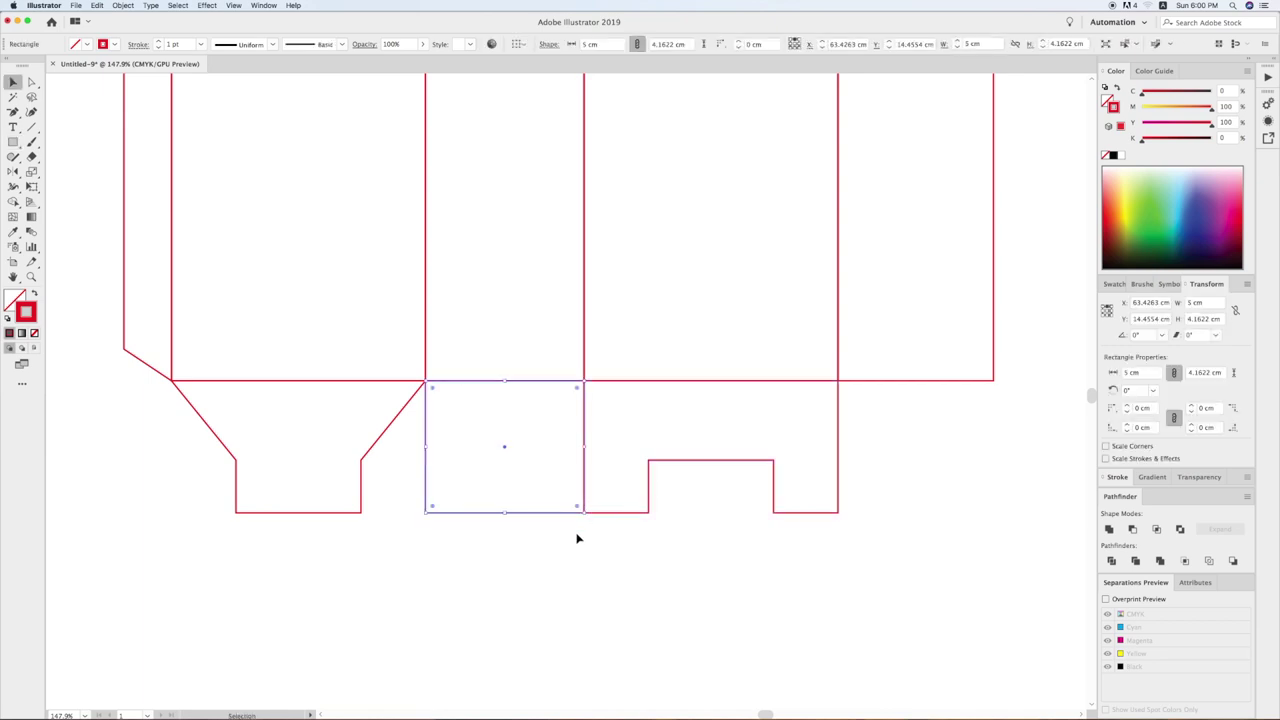
{"action": "left_click", "coordinate": [567, 520]}
{"action": "left_click", "coordinate": [571, 512]}
{"action": "left_click_drag", "start_coordinate": [505, 513], "coordinate": [511, 456]}
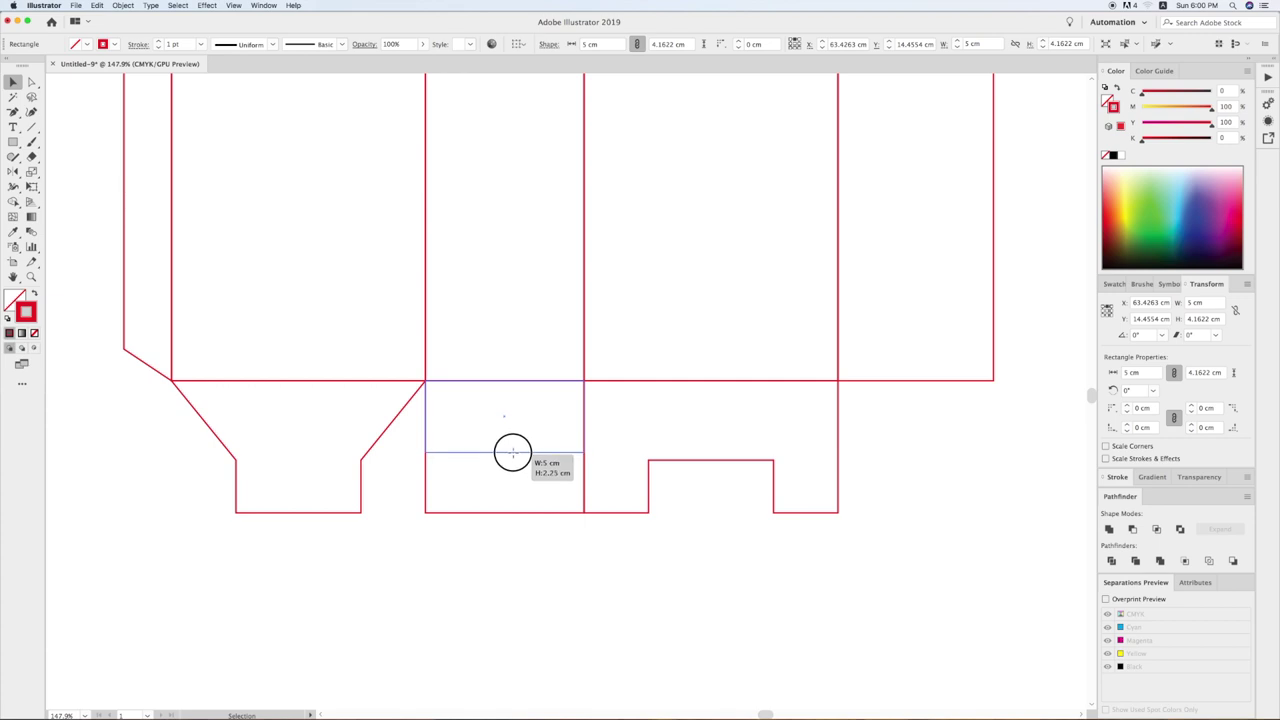
{"action": "left_click_drag", "start_coordinate": [511, 456], "coordinate": [522, 522]}
{"action": "left_click", "coordinate": [532, 504]}
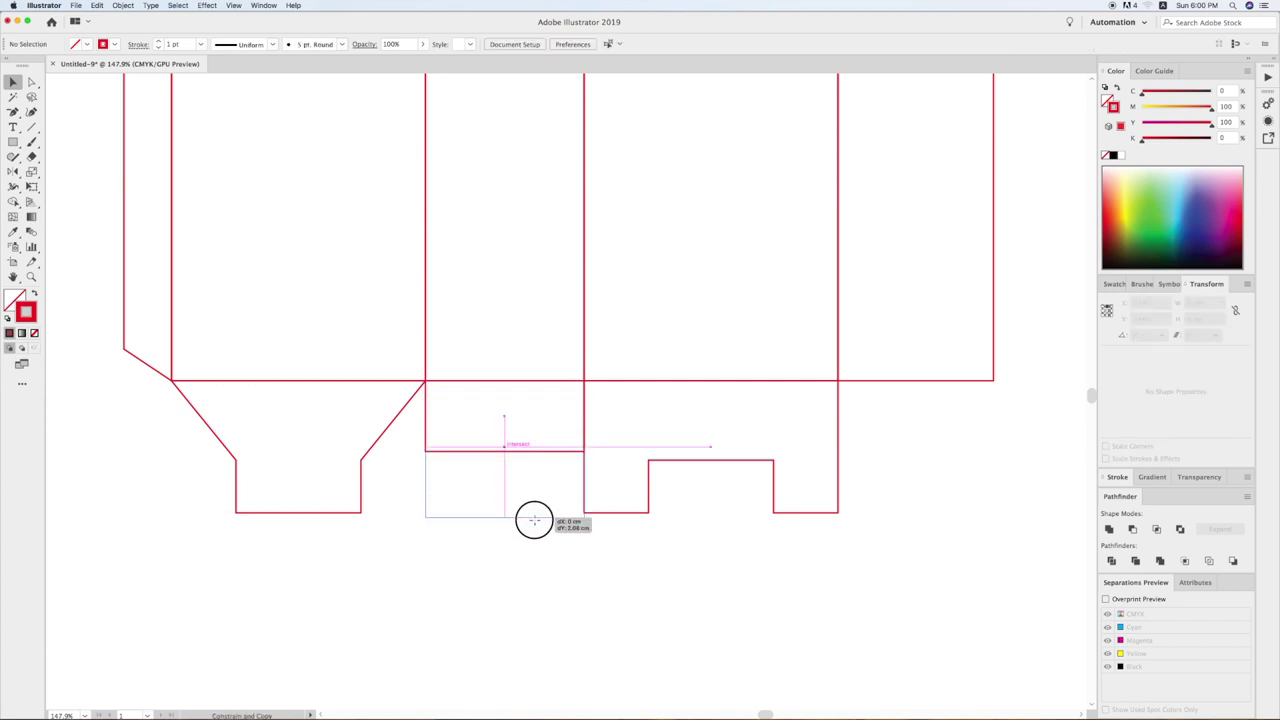
{"action": "left_click_drag", "start_coordinate": [505, 520], "coordinate": [506, 512]}
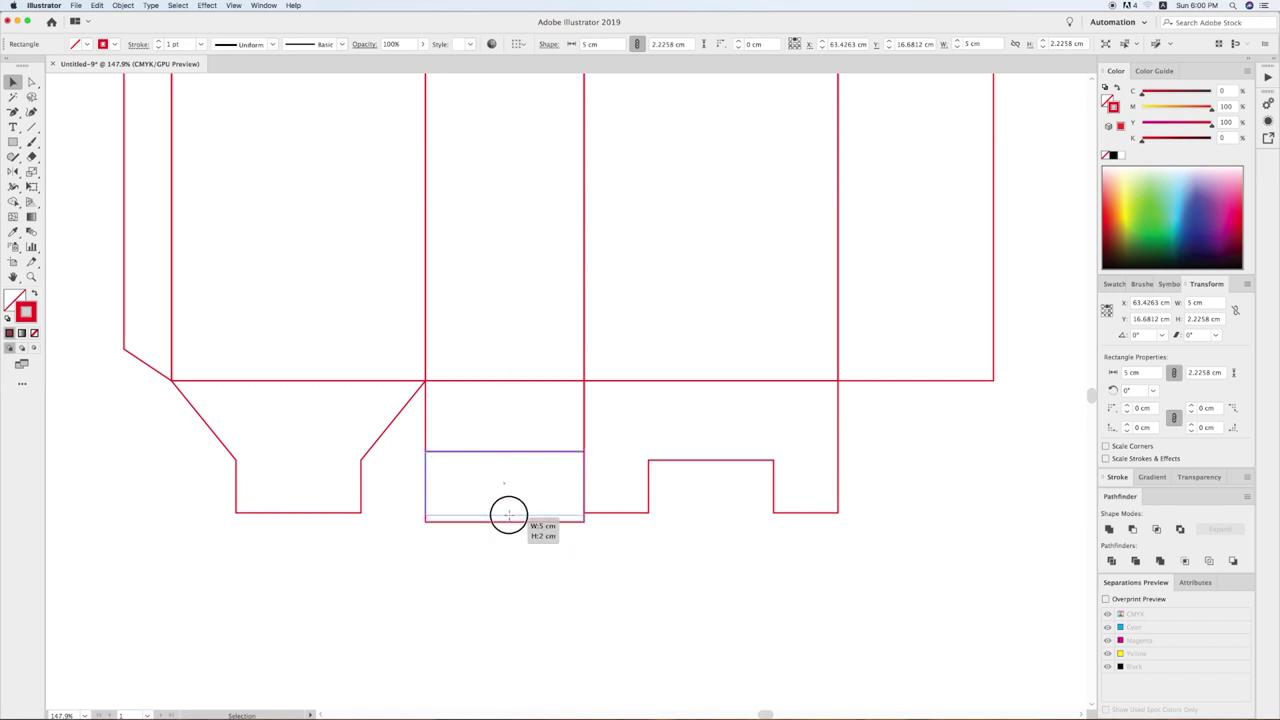
{"action": "left_click_drag", "start_coordinate": [586, 483], "coordinate": [499, 483]}
{"action": "left_click", "coordinate": [549, 556]}
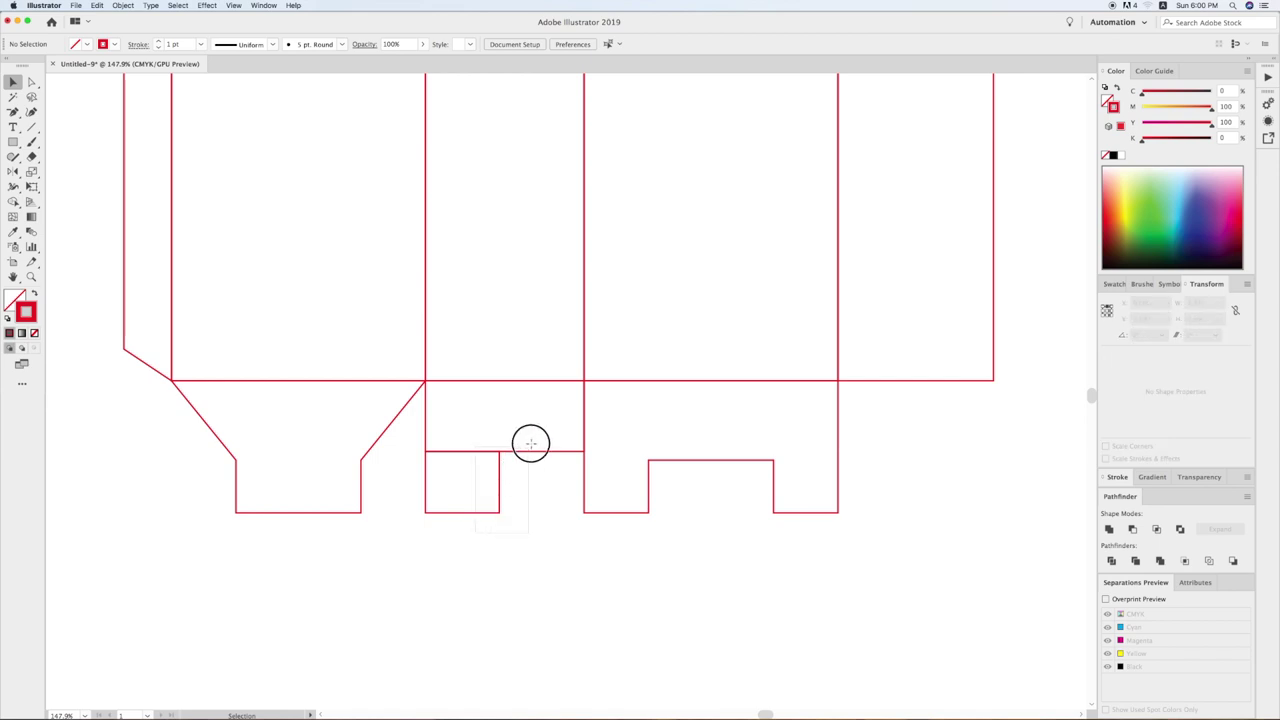
{"action": "left_click_drag", "start_coordinate": [532, 530], "coordinate": [530, 440]}
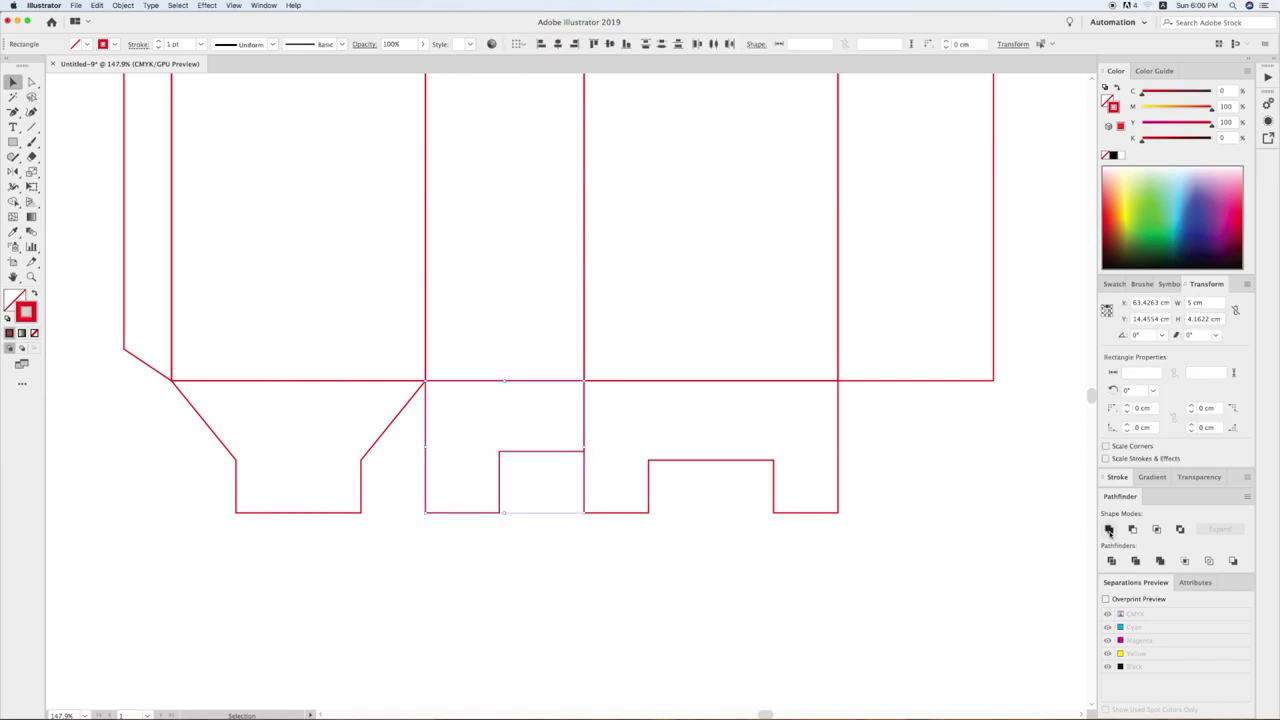
{"action": "left_click", "coordinate": [1108, 530]}
Delete a corner anchor and drag the bottom point right to slant the lock flap
{"action": "left_click", "coordinate": [14, 114]}
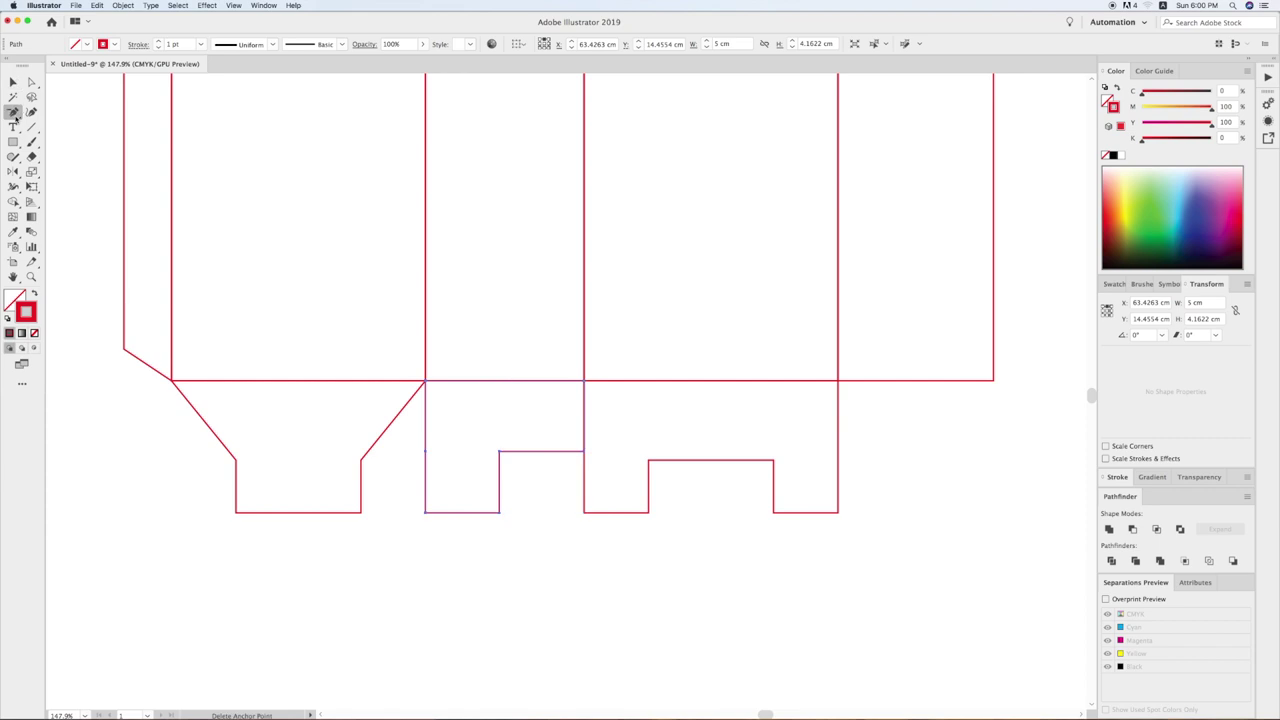
{"action": "left_click", "coordinate": [584, 452]}
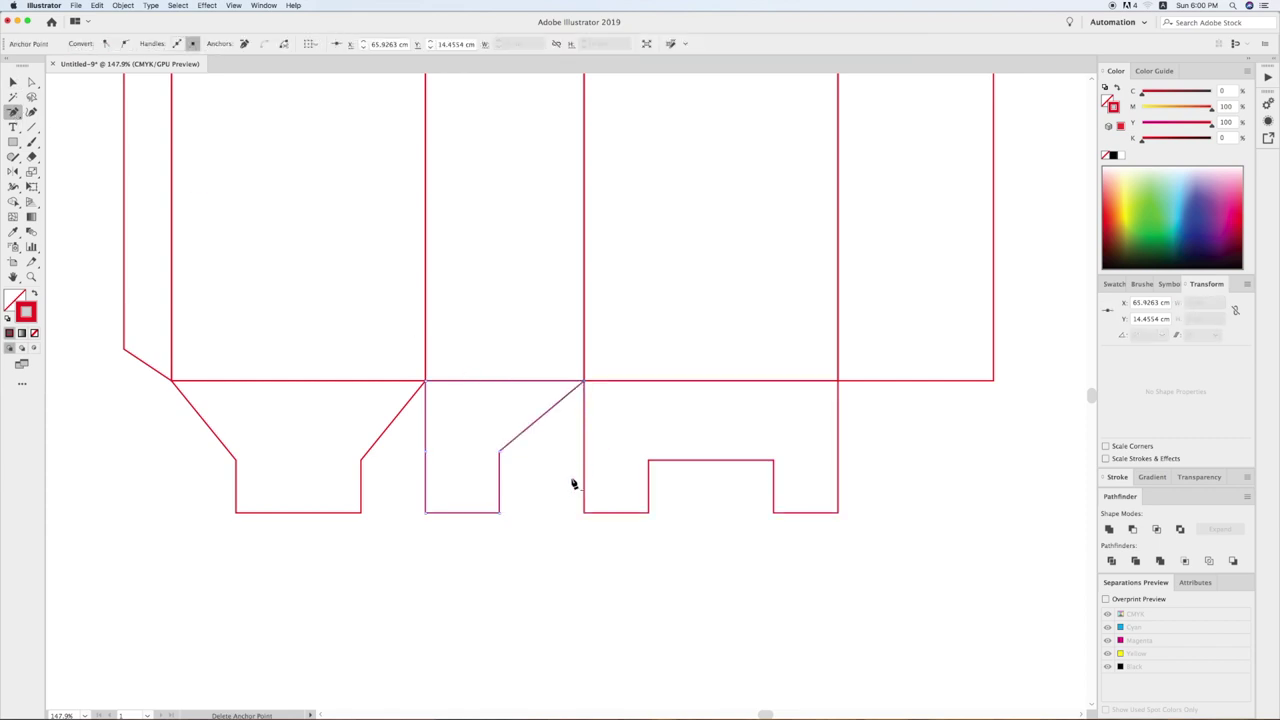
{"action": "key", "text": "v"}
{"action": "left_click", "coordinate": [535, 538]}
{"action": "key", "text": "a"}
{"action": "left_click_drag", "start_coordinate": [499, 512], "coordinate": [530, 512]}
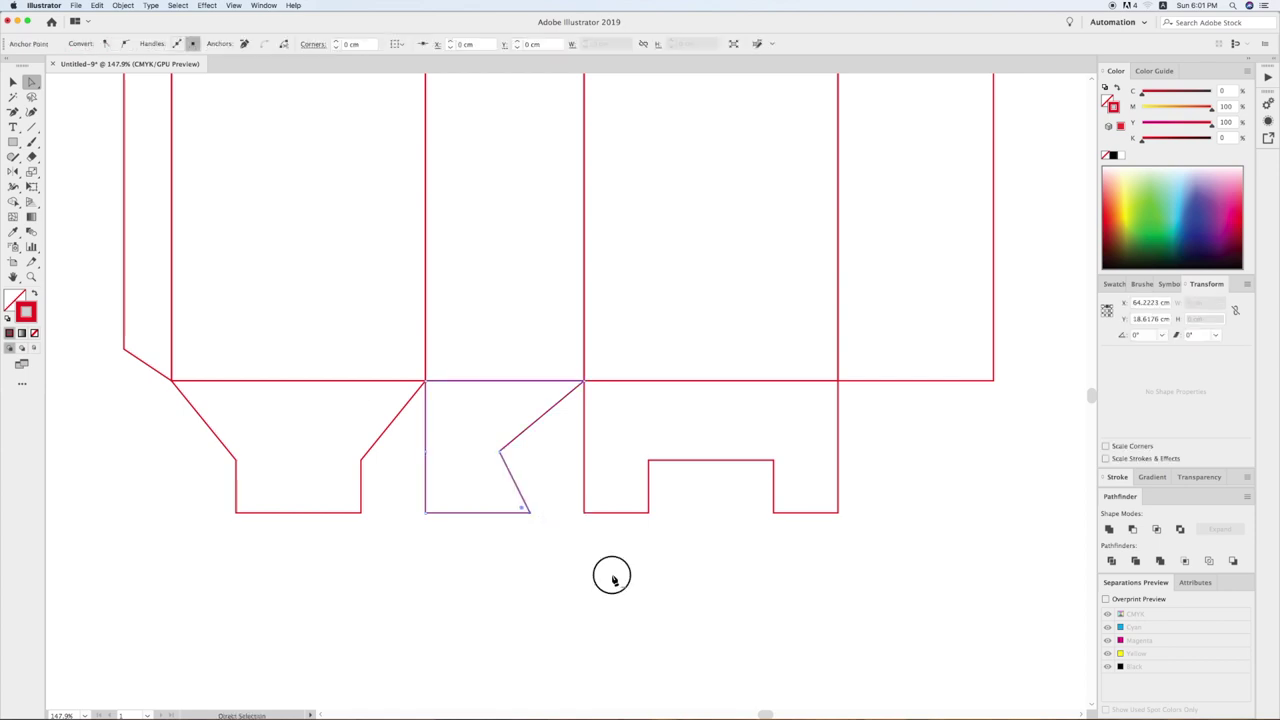
{"action": "key", "text": "v"}
{"action": "key", "text": "super+minus"}
{"action": "key", "text": "super+minus"}
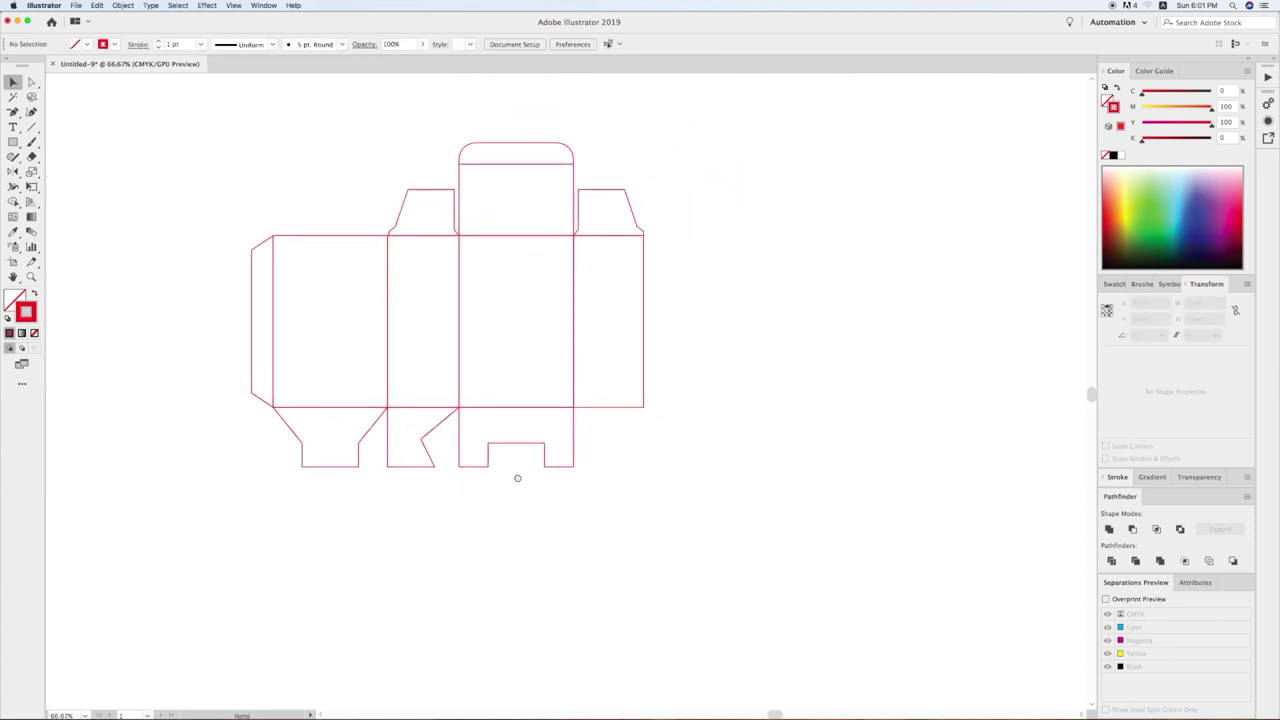
Copy the bottom tuck tab off to the right of the dieline
{"action": "key", "text": "z"}
{"action": "left_click", "coordinate": [799, 572]}
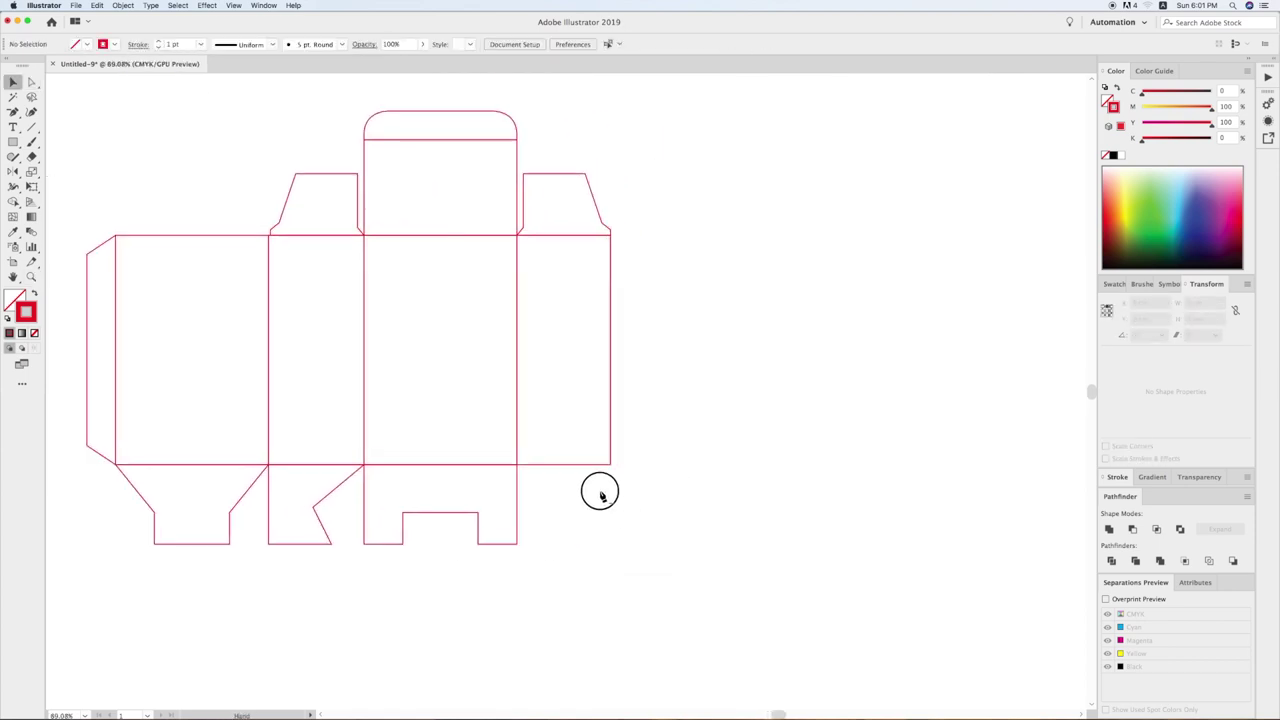
{"action": "key", "text": "v"}
{"action": "left_click_drag", "start_coordinate": [582, 399], "coordinate": [486, 407]}
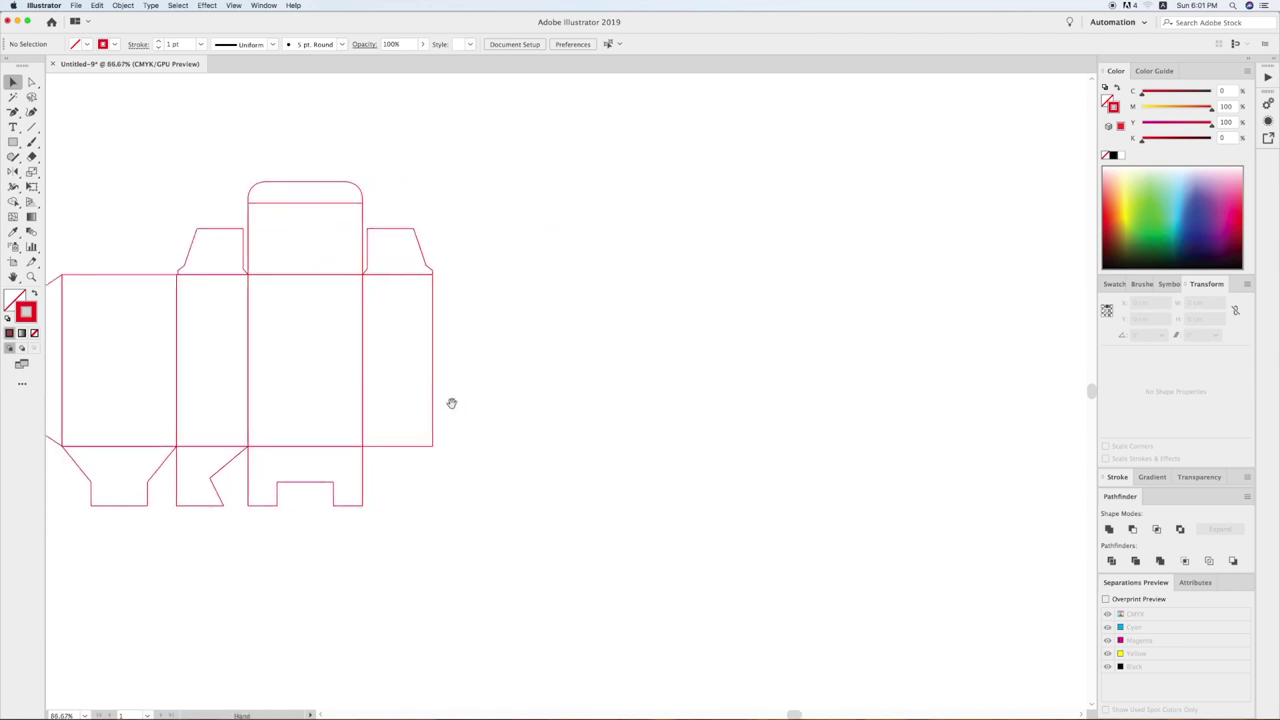
{"action": "scroll", "coordinate": [396, 510], "scroll_direction": "left", "scroll_amount": 1}
{"action": "mouse_move", "coordinate": [355, 493]}
{"action": "left_mouse_down"}
{"action": "mouse_move", "coordinate": [794, 520]}
{"action": "mouse_move", "coordinate": [807, 493]}
{"action": "left_mouse_up"}
{"action": "mouse_move", "coordinate": [851, 449]}
{"action": "left_mouse_down"}
{"action": "mouse_move", "coordinate": [760, 540]}
{"action": "mouse_move", "coordinate": [763, 574]}
{"action": "left_mouse_up"}
{"action": "left_click", "coordinate": [763, 574]}
Copy the left bottom flap beside it, rotate it upside down, and center both horizontally
{"action": "left_click_drag", "start_coordinate": [182, 505], "coordinate": [600, 514]}
{"action": "left_click_drag", "start_coordinate": [631, 447], "coordinate": [509, 497]}
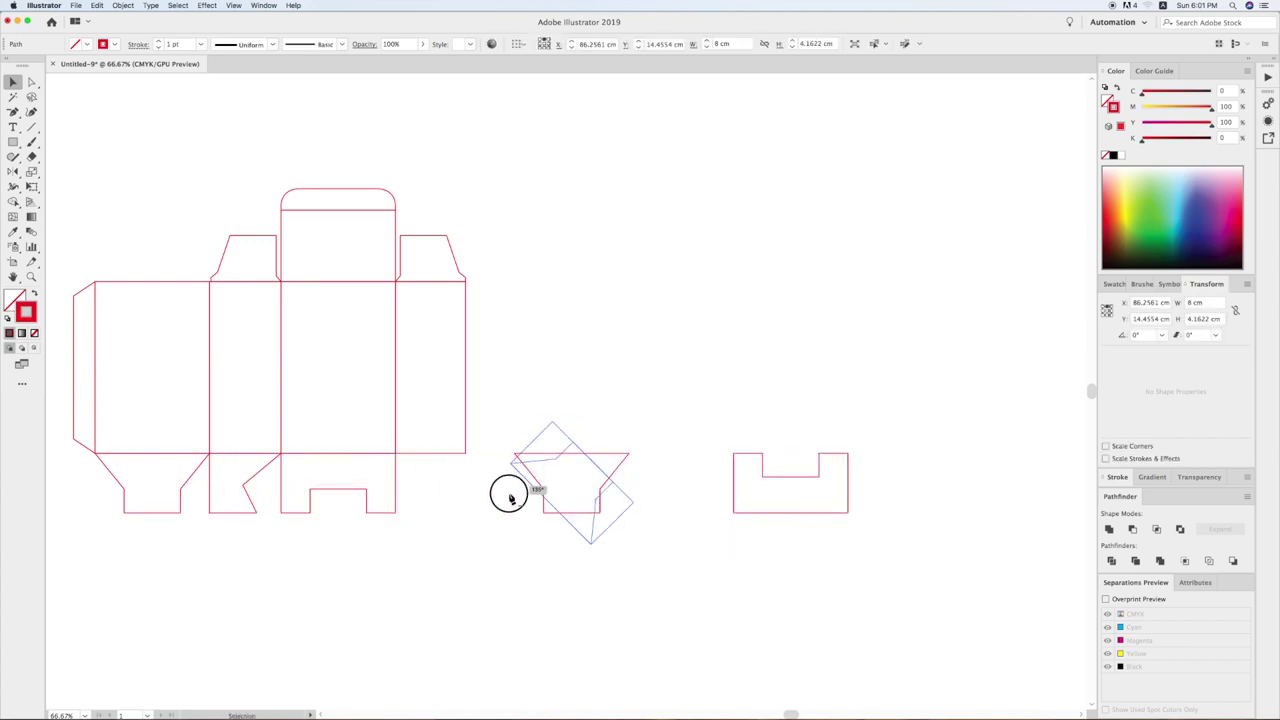
{"action": "left_click_drag", "start_coordinate": [558, 411], "coordinate": [751, 513]}
{"action": "left_click", "coordinate": [558, 44]}
{"action": "left_click", "coordinate": [698, 391]}
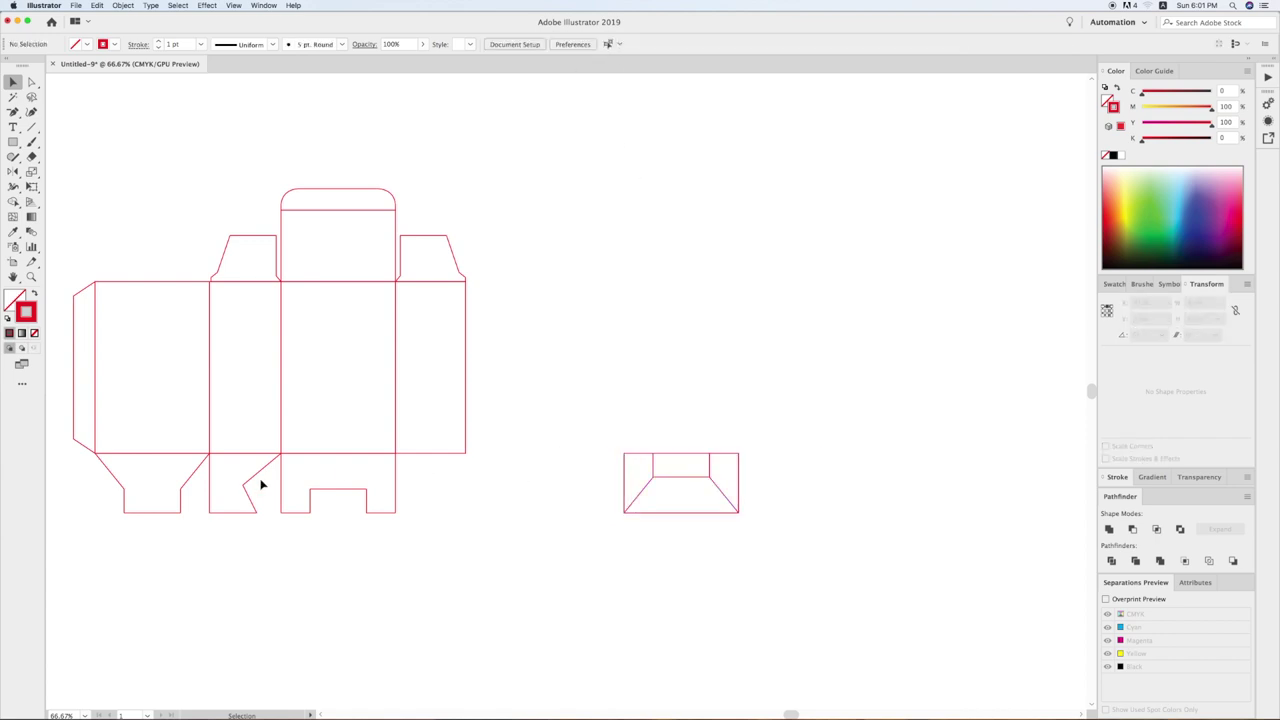
Copy the angled lock flap, rotate it 90°, and snap its corner onto the stacked flaps
{"action": "mouse_move", "coordinate": [254, 486]}
{"action": "left_mouse_down"}
{"action": "mouse_move", "coordinate": [562, 486]}
{"action": "mouse_move", "coordinate": [517, 437]}
{"action": "mouse_move", "coordinate": [761, 587]}
{"action": "left_mouse_up"}
{"action": "left_click", "coordinate": [489, 420]}
{"action": "key", "text": "z"}
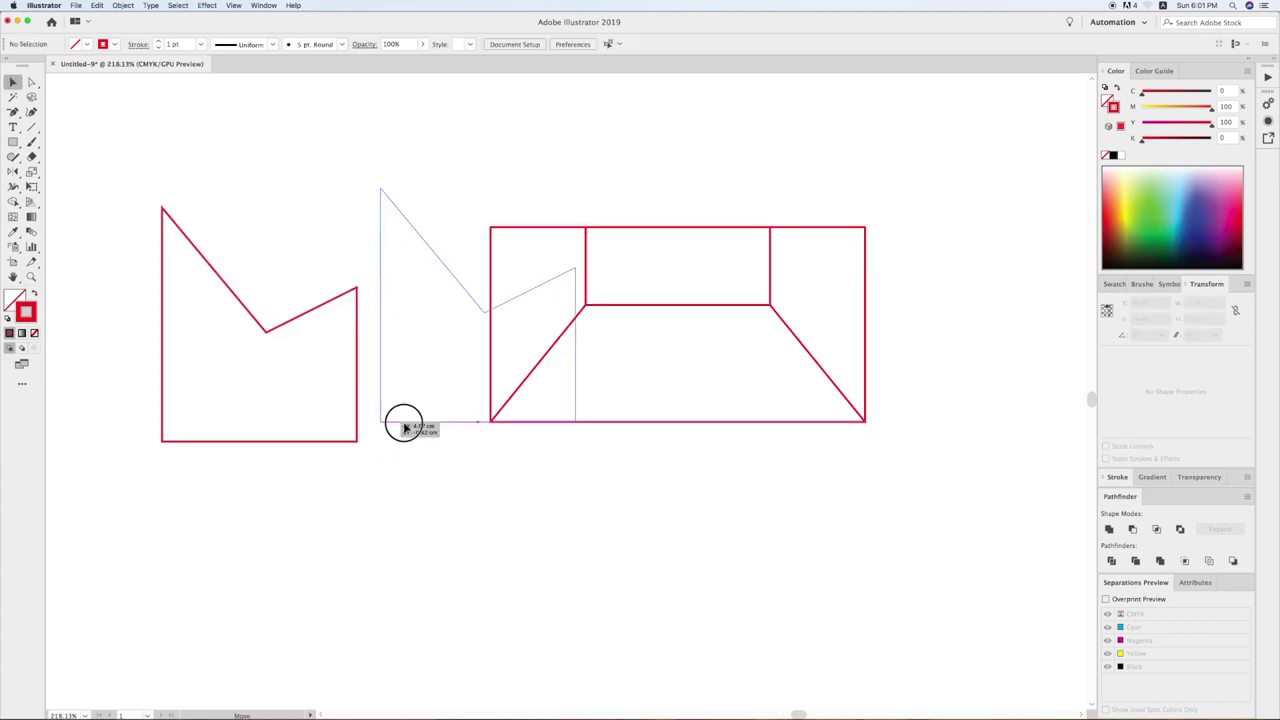
{"action": "left_click_drag", "start_coordinate": [165, 446], "coordinate": [490, 421]}
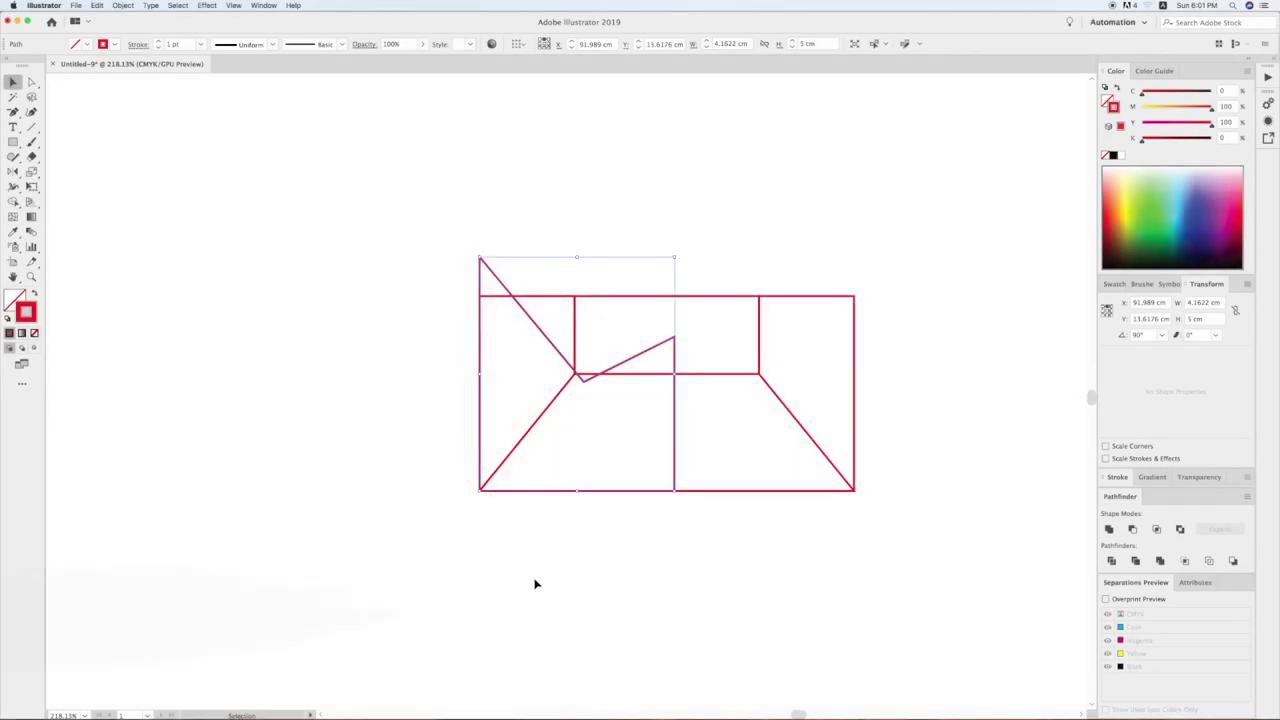
{"action": "left_click", "coordinate": [535, 584]}
Move the lock flap's inner point onto the fold corner and shift its vertical edge slightly left
{"action": "key", "text": "a"}
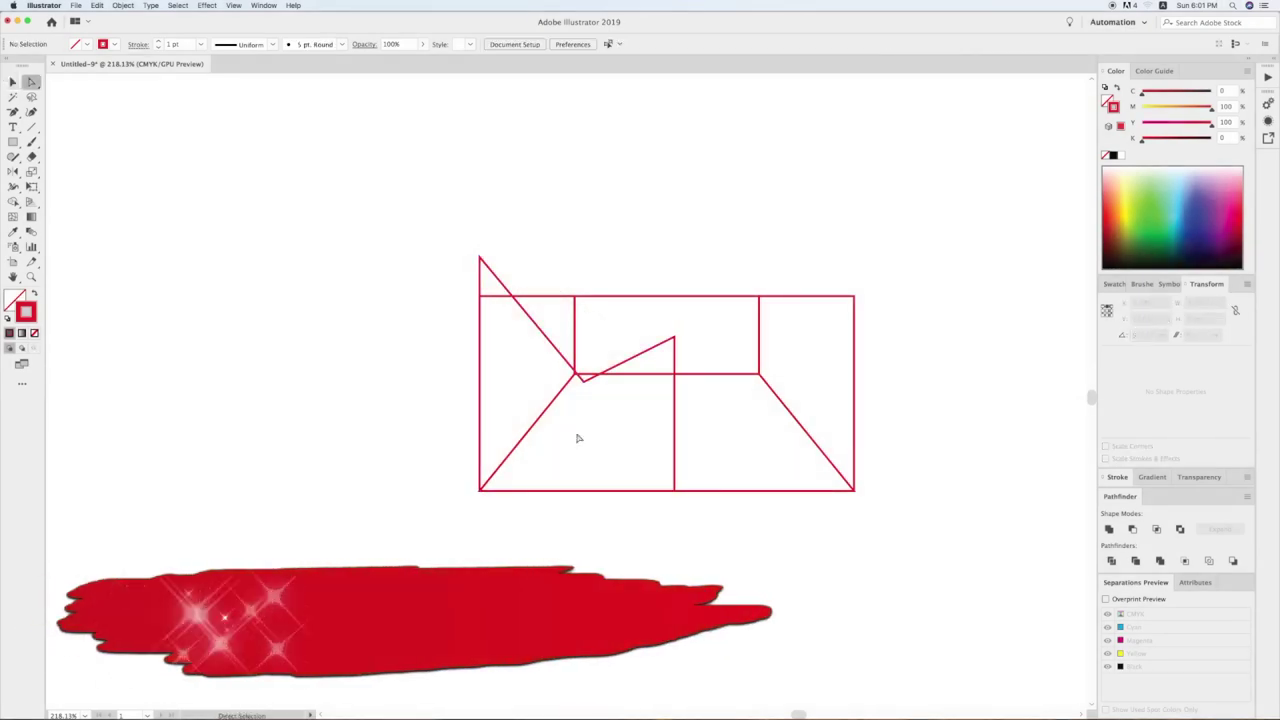
{"action": "left_click_drag", "start_coordinate": [583, 381], "coordinate": [575, 374]}
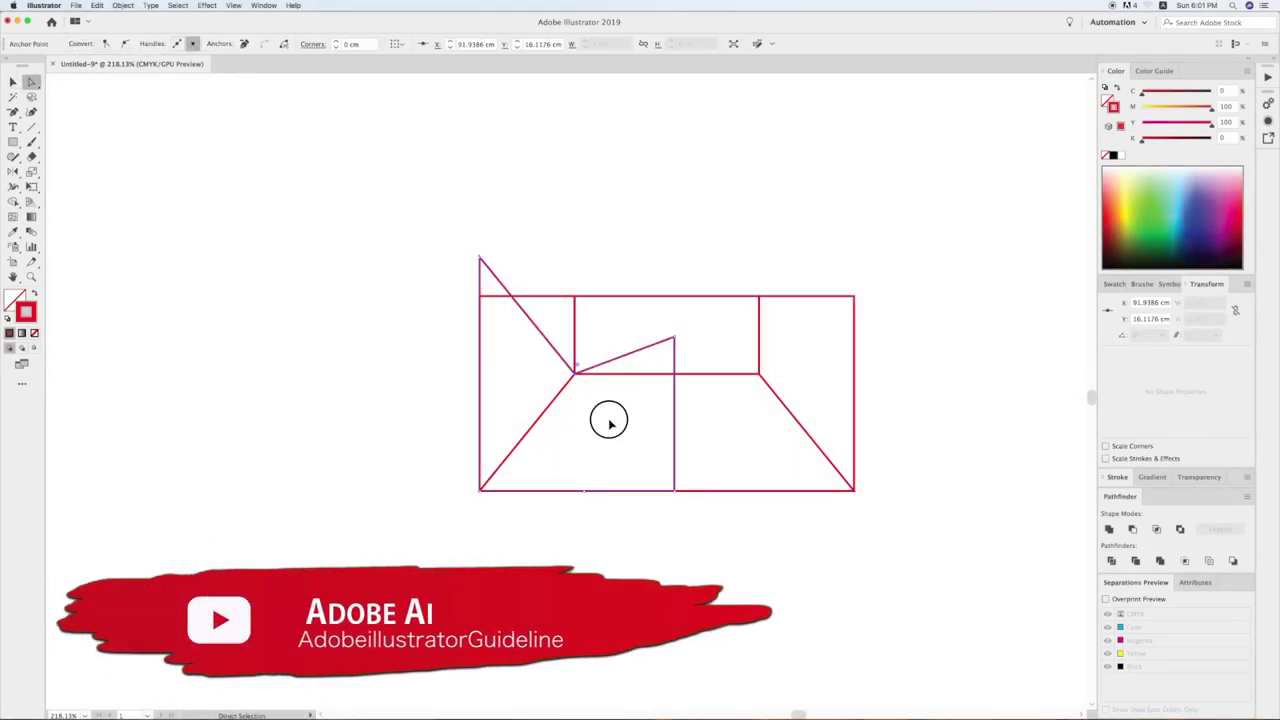
{"action": "left_click", "coordinate": [650, 402]}
{"action": "key", "text": "v"}
{"action": "double_click", "coordinate": [676, 398]}
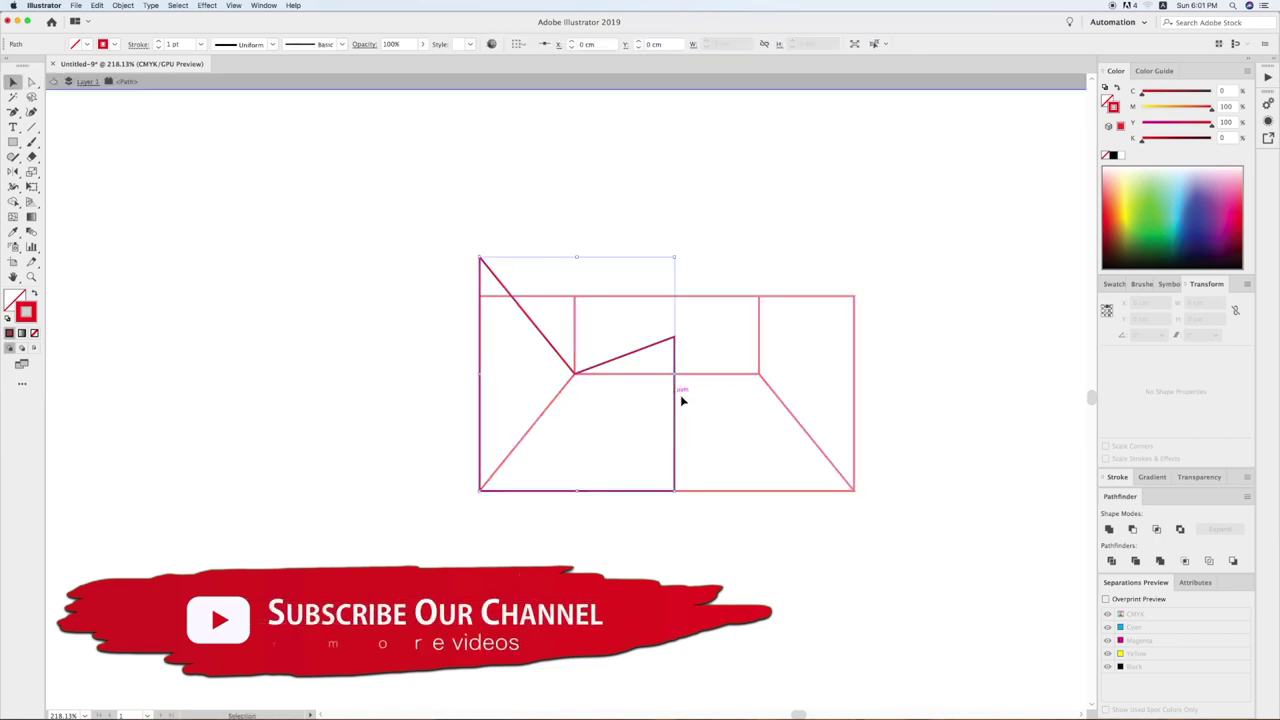
{"action": "key", "text": "a"}
{"action": "left_click_drag", "start_coordinate": [675, 490], "coordinate": [666, 490]}
{"action": "key", "text": "v"}
{"action": "key", "text": "Escape"}
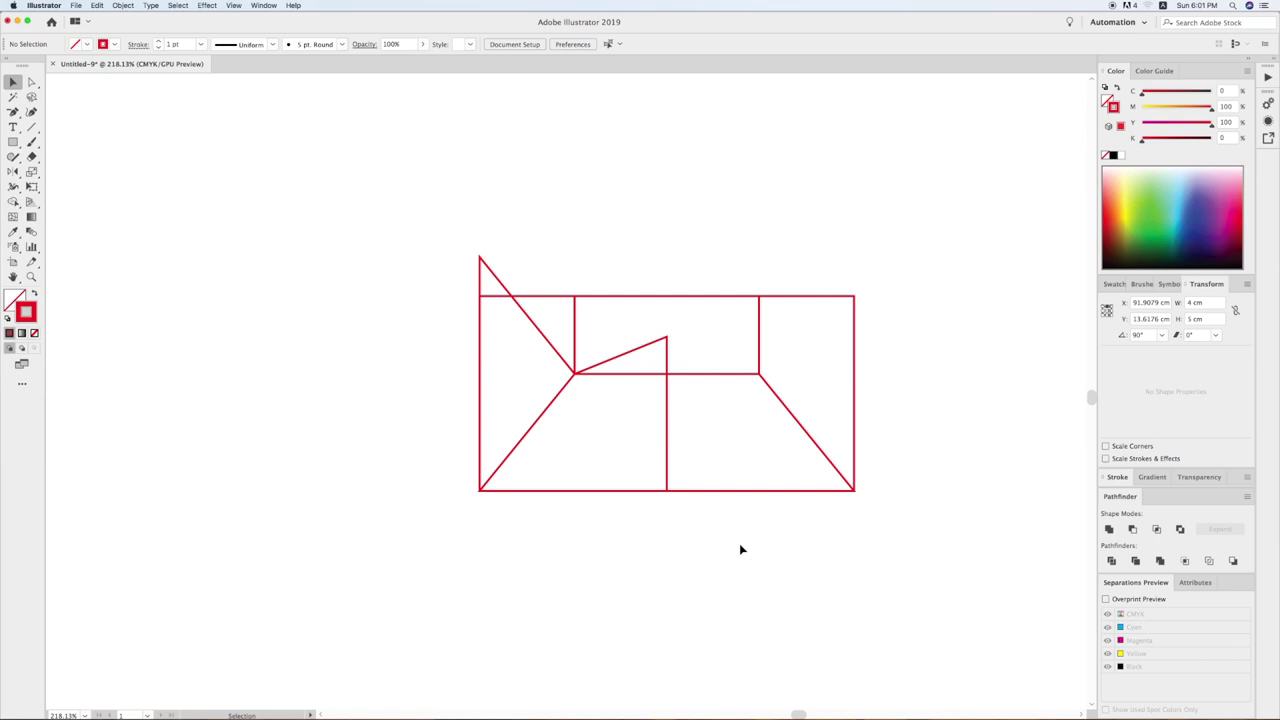
{"action": "left_click", "coordinate": [739, 543]}
Zoom out to the whole dieline and pull one spare flap piece away from the test cluster
{"action": "key", "text": "super+minus"}
{"action": "key", "text": "super+minus"}
{"action": "key", "text": "super+minus"}
{"action": "left_click_drag", "start_coordinate": [580, 521], "coordinate": [714, 578]}
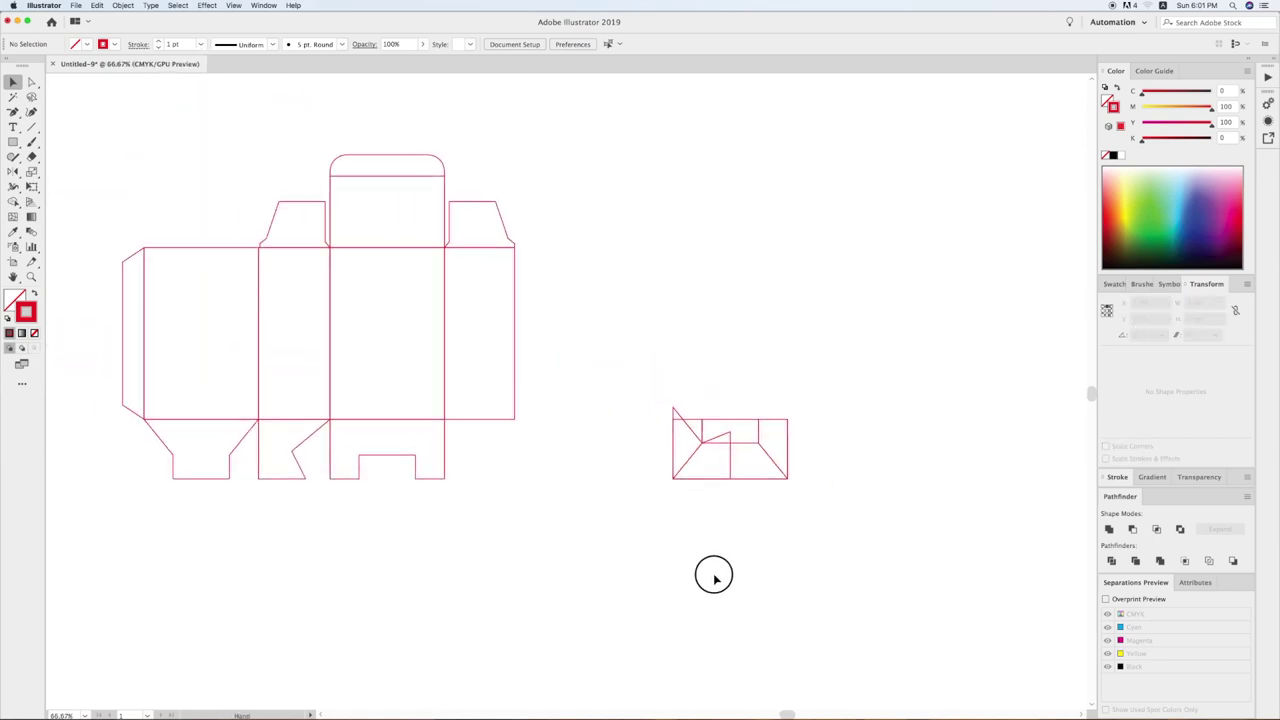
{"action": "left_click_drag", "start_coordinate": [645, 391], "coordinate": [831, 517]}
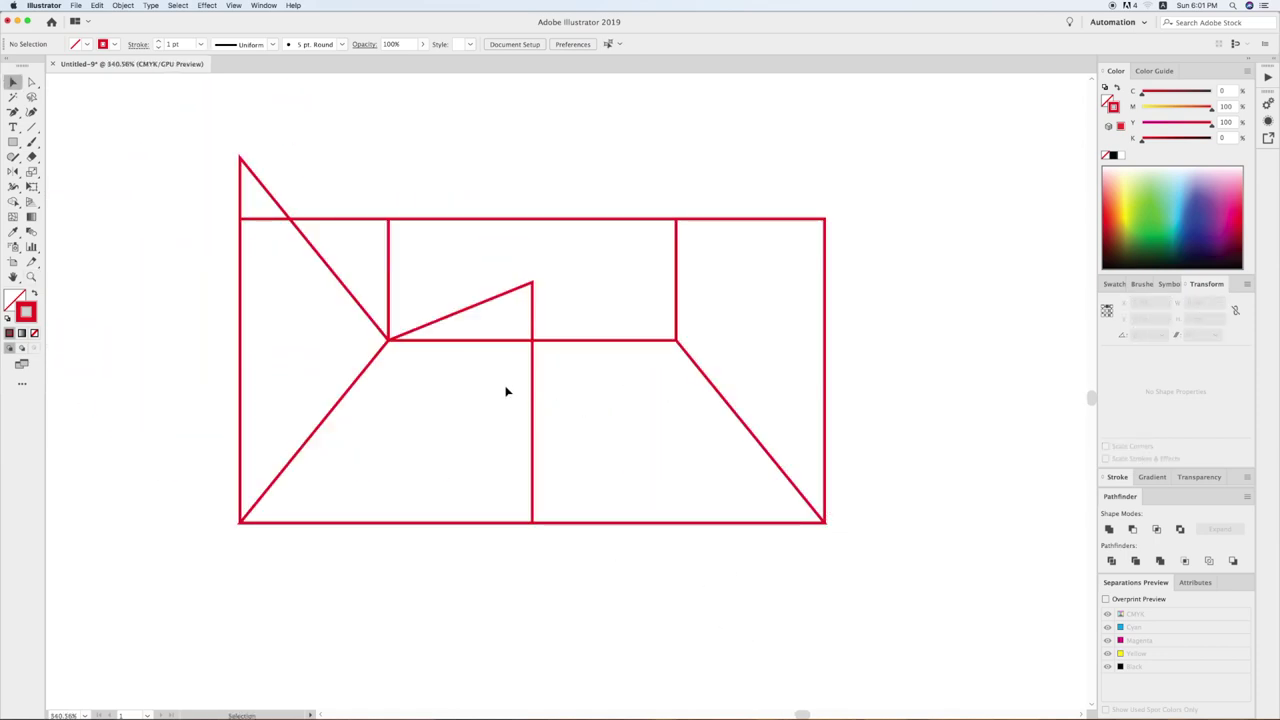
{"action": "left_click_drag", "start_coordinate": [423, 334], "coordinate": [460, 297]}
{"action": "key", "text": "super+z"}
{"action": "left_click", "coordinate": [429, 383]}
{"action": "key", "text": "super+minus"}
{"action": "key", "text": "super+minus"}
{"action": "key", "text": "super+minus"}
{"action": "key", "text": "super+minus"}
{"action": "key", "text": "super+minus"}
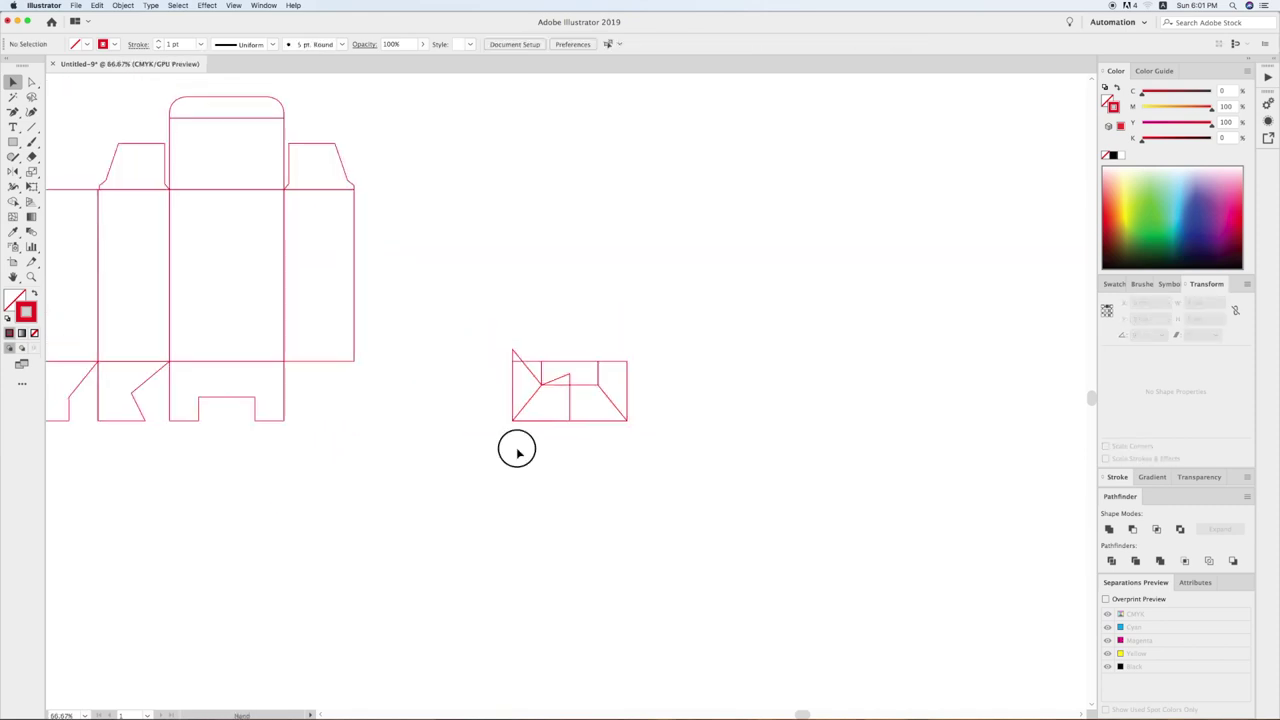
{"action": "left_click_drag", "start_coordinate": [517, 449], "coordinate": [775, 486]}
{"action": "left_click_drag", "start_coordinate": [789, 415], "coordinate": [641, 477]}
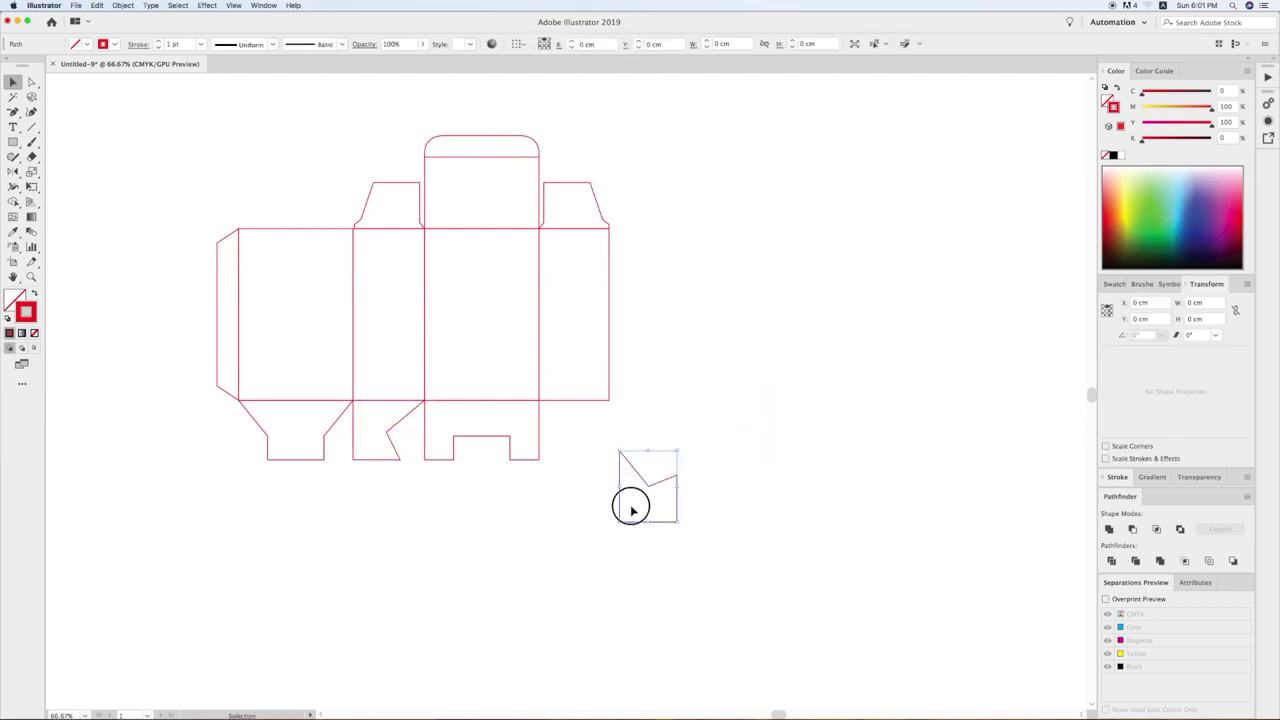
Rotate the spare flap 90°, delete the old notched piece, and place the flap under the second panel
{"action": "left_click_drag", "start_coordinate": [646, 480], "coordinate": [380, 500]}
{"action": "scroll", "coordinate": [528, 503], "scroll_direction": "up", "scroll_amount": 3}
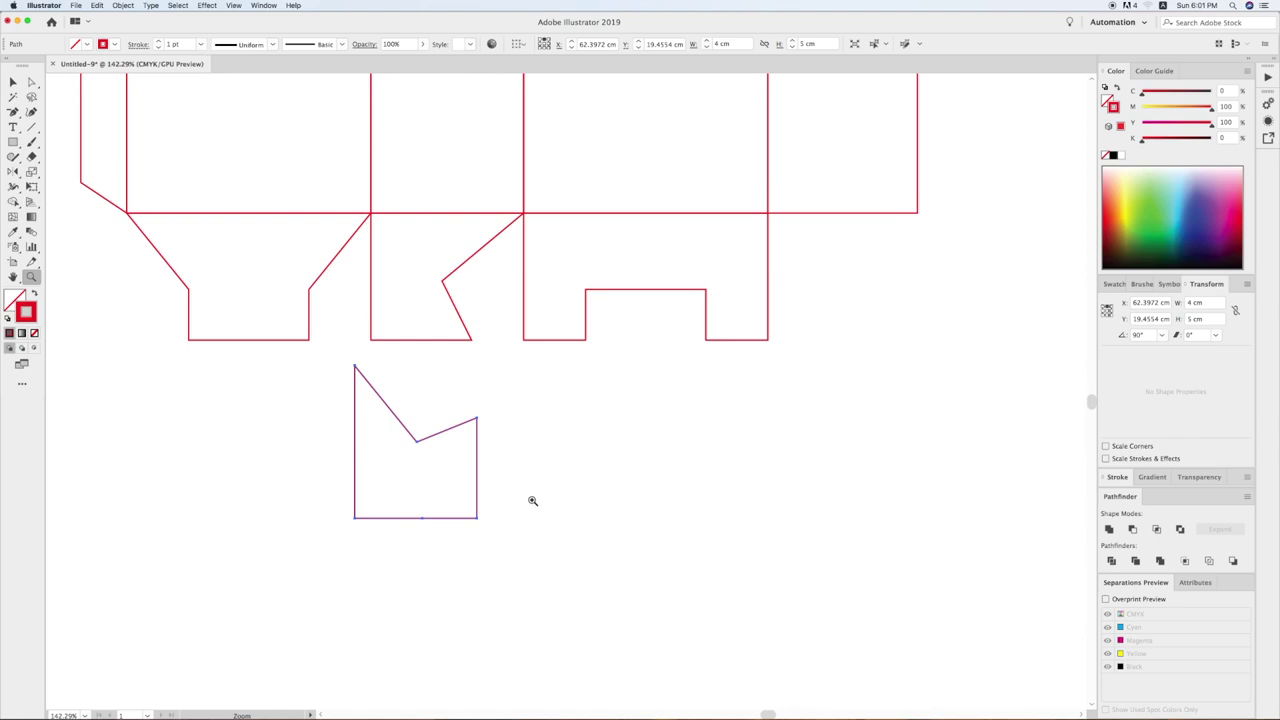
{"action": "key", "text": "v"}
{"action": "left_click_drag", "start_coordinate": [482, 359], "coordinate": [551, 526]}
{"action": "scroll", "coordinate": [471, 543], "scroll_direction": "up", "scroll_amount": 3}
{"action": "scroll", "coordinate": [471, 543], "scroll_direction": "right", "scroll_amount": 5}
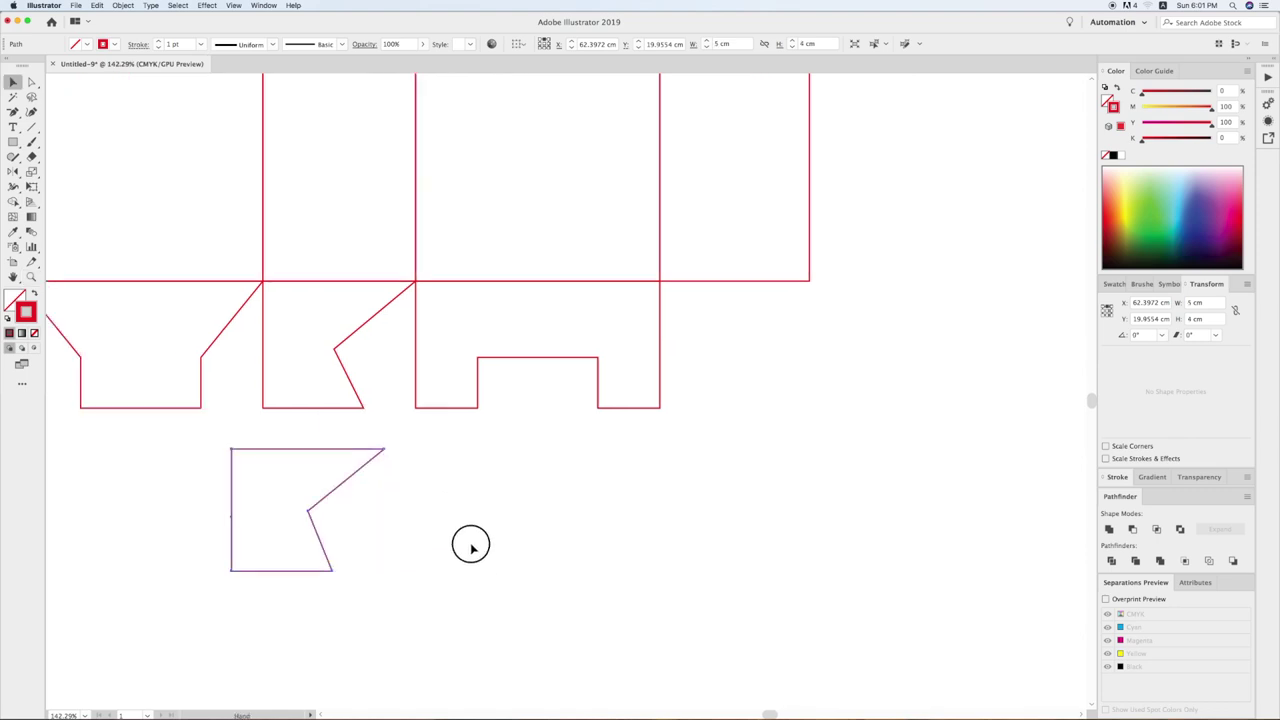
{"action": "left_click", "coordinate": [297, 418]}
{"action": "key", "text": "Delete"}
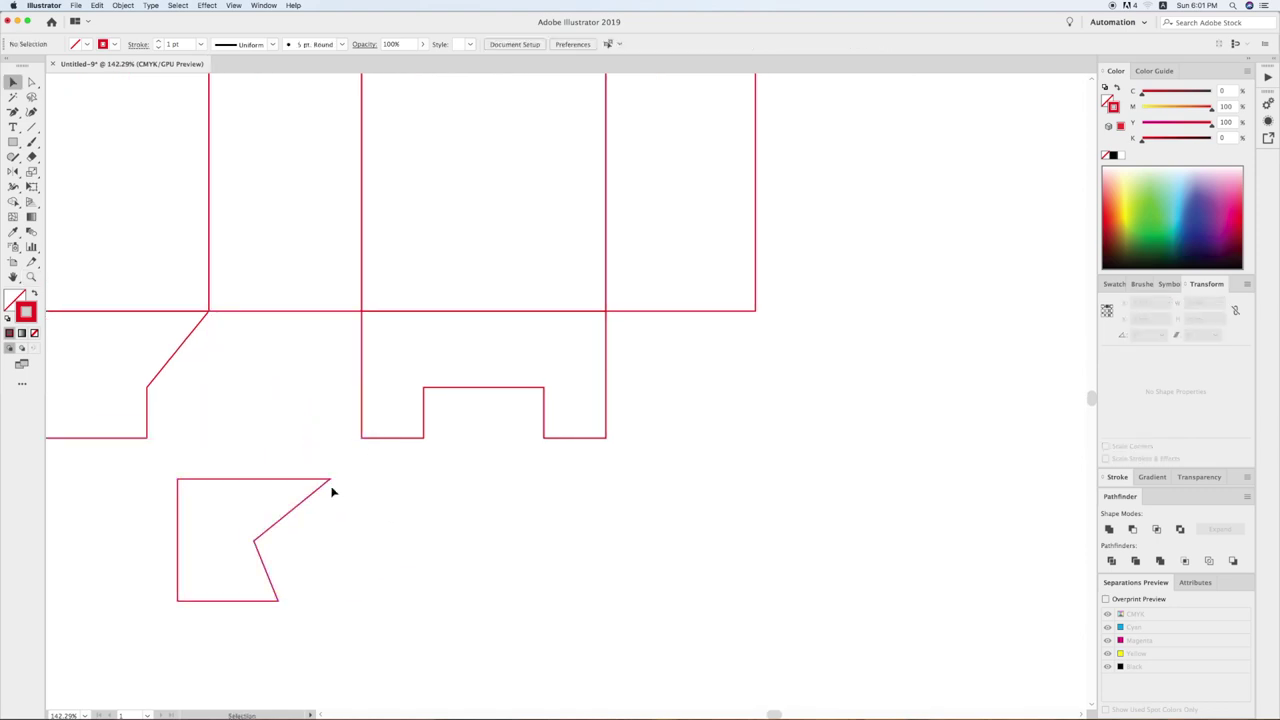
{"action": "left_click_drag", "start_coordinate": [331, 484], "coordinate": [362, 313]}
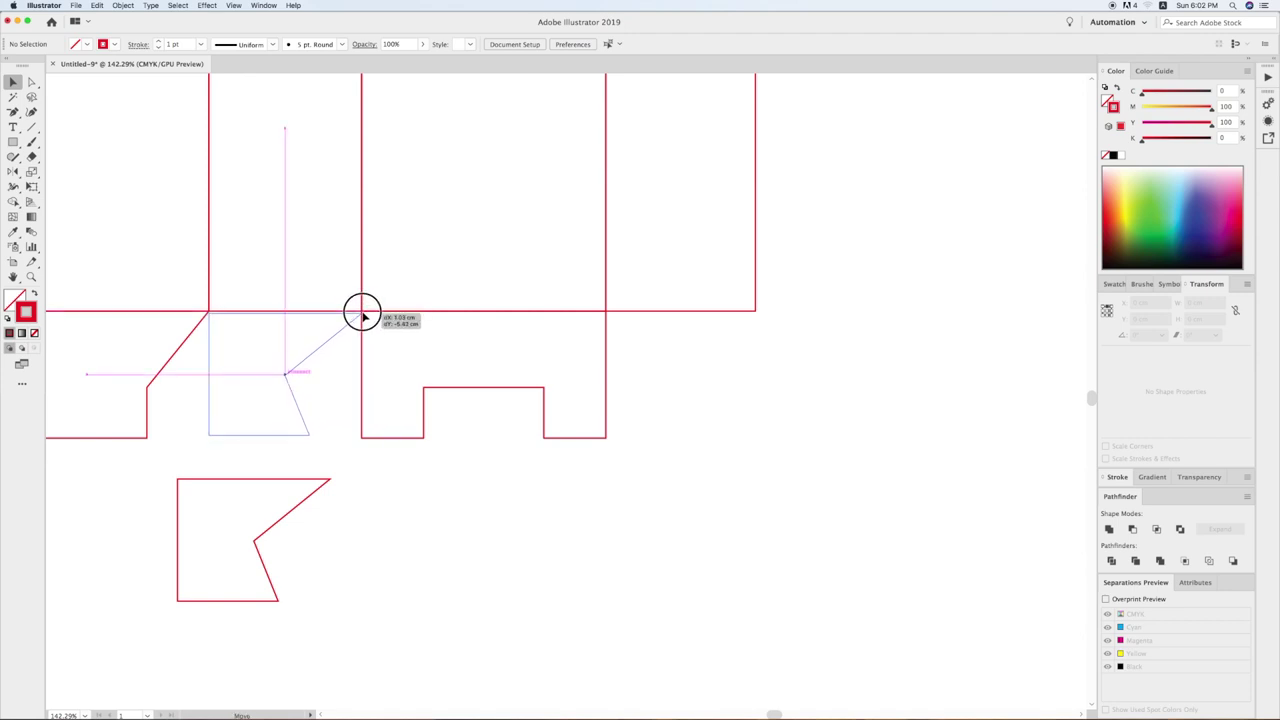
{"action": "left_click_drag", "start_coordinate": [362, 313], "coordinate": [361, 311]}
{"action": "left_click", "coordinate": [344, 410]}
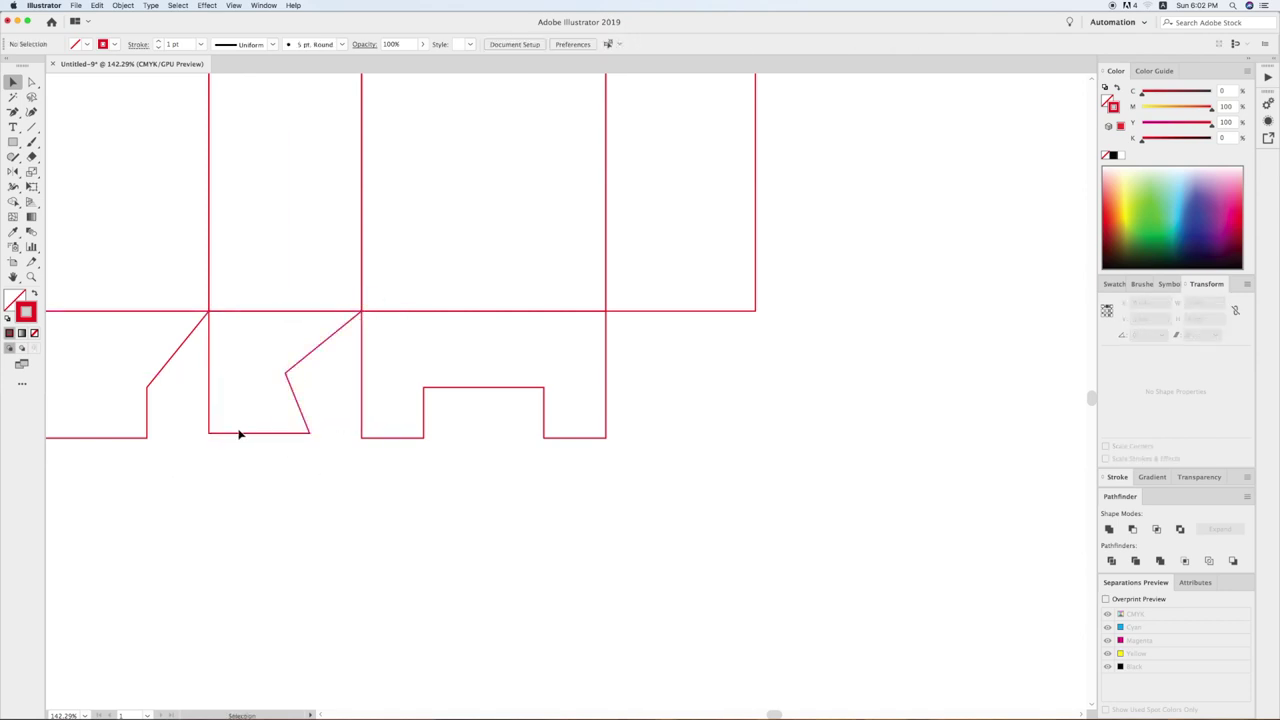
Copy the flap to the right, reflect it, and slide it flush under the fourth panel
{"action": "left_click_drag", "start_coordinate": [238, 433], "coordinate": [637, 450]}
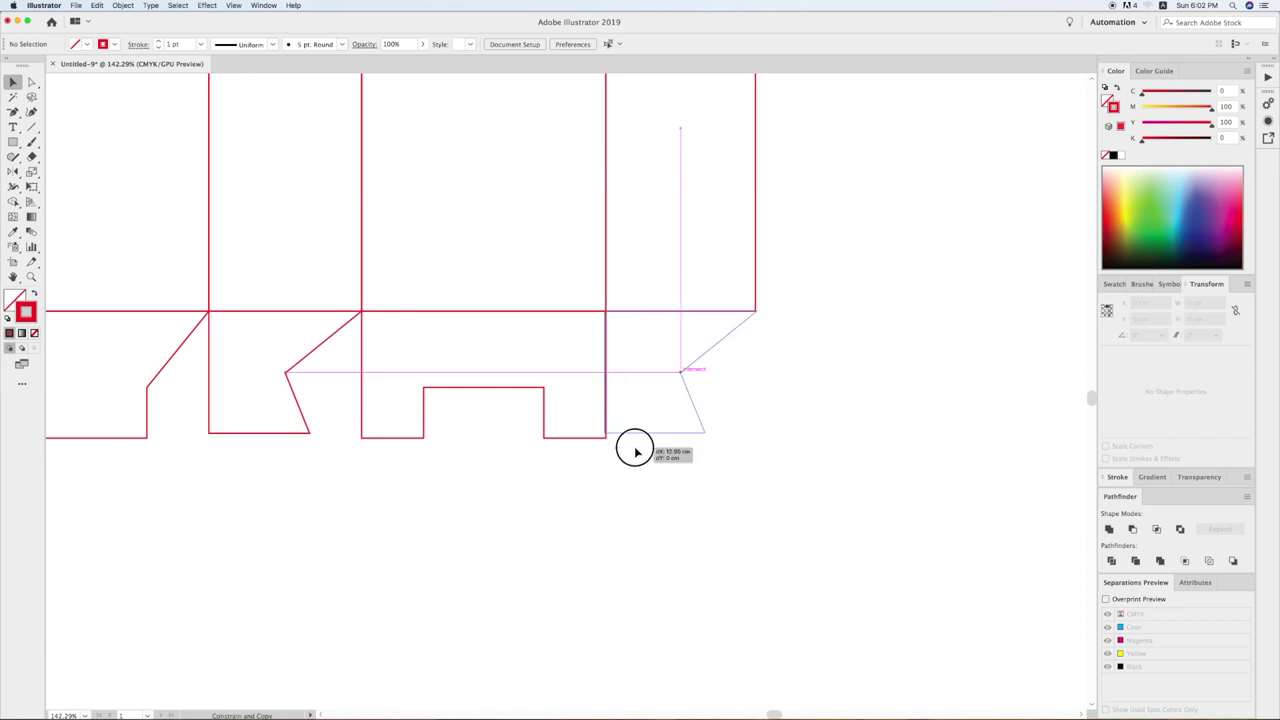
{"action": "left_click_drag", "start_coordinate": [637, 450], "coordinate": [706, 440]}
{"action": "right_click", "coordinate": [718, 369]}
{"action": "mouse_move", "coordinate": [745, 508]}
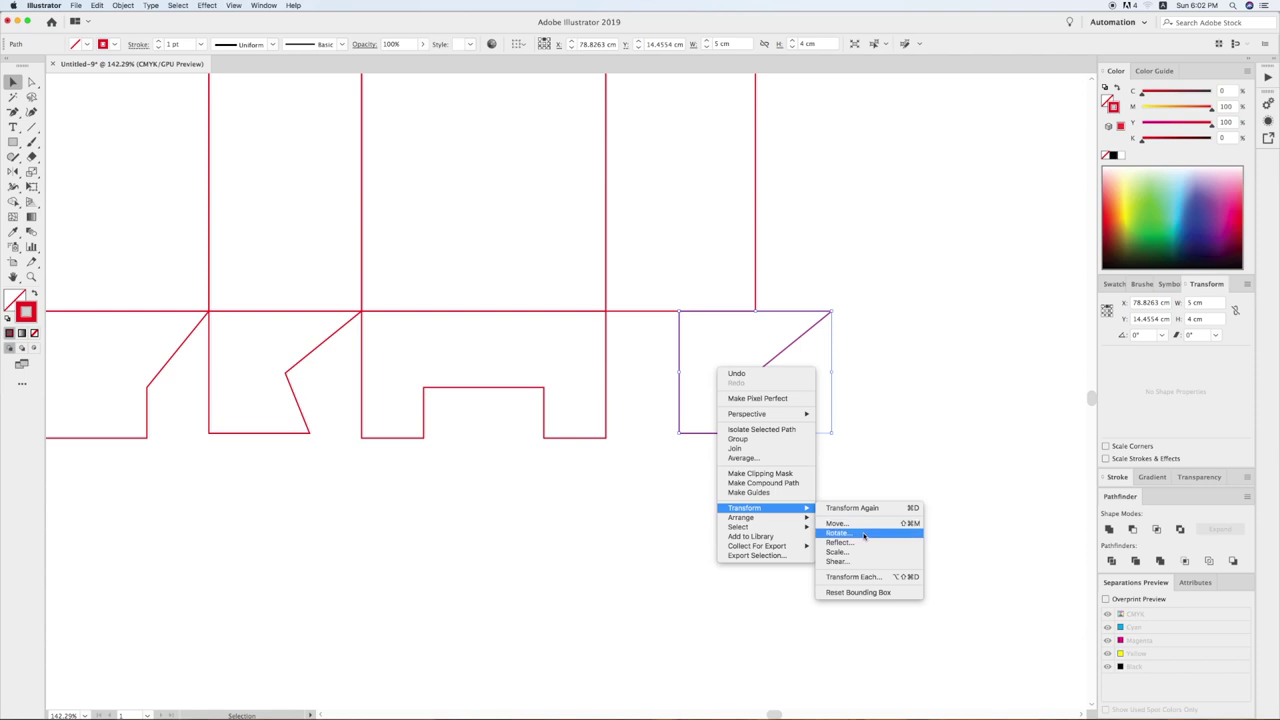
{"action": "left_click", "coordinate": [852, 545]}
{"action": "left_click", "coordinate": [695, 449]}
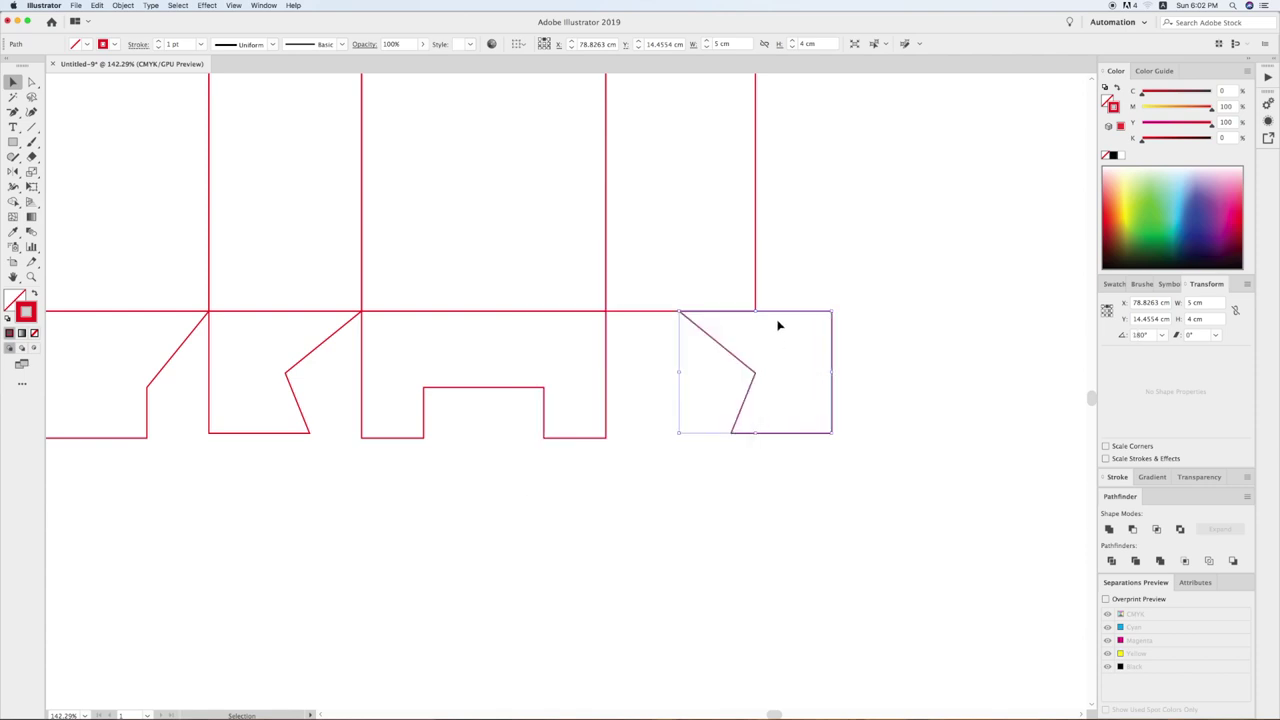
{"action": "left_click", "coordinate": [753, 310], "text": "shift"}
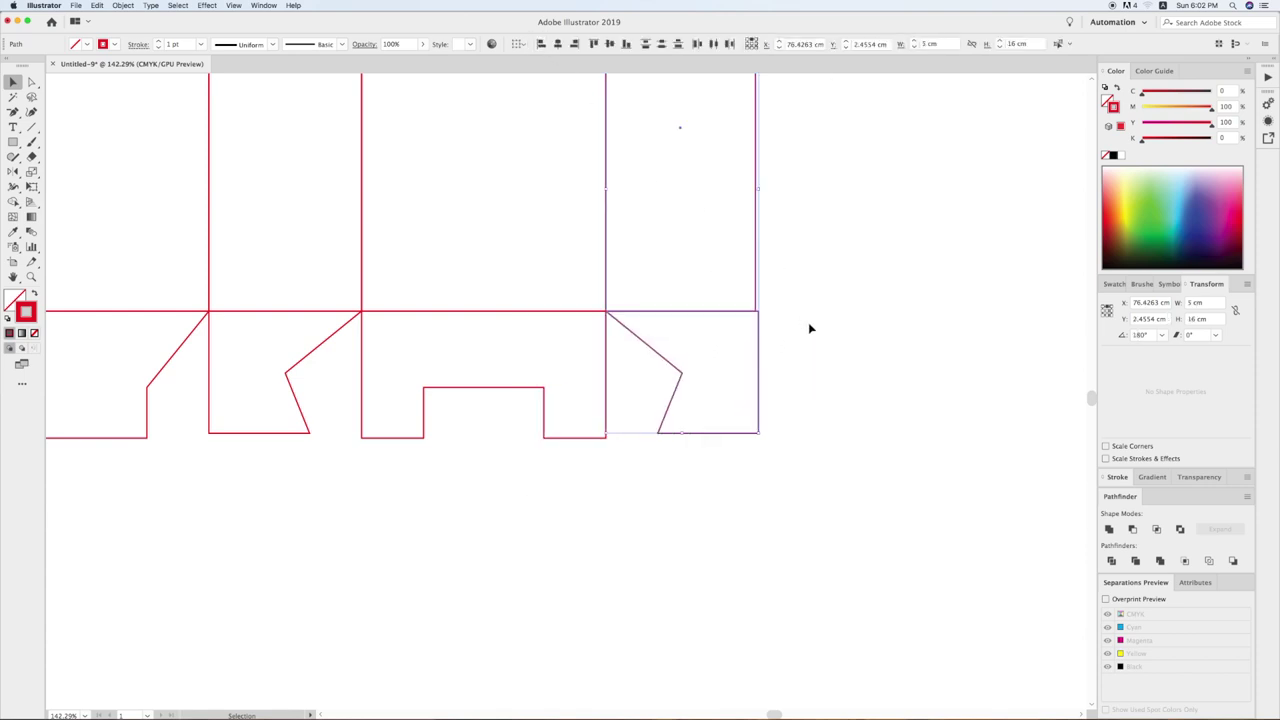
{"action": "left_click_drag", "start_coordinate": [808, 314], "coordinate": [735, 322]}
{"action": "left_click", "coordinate": [771, 337]}
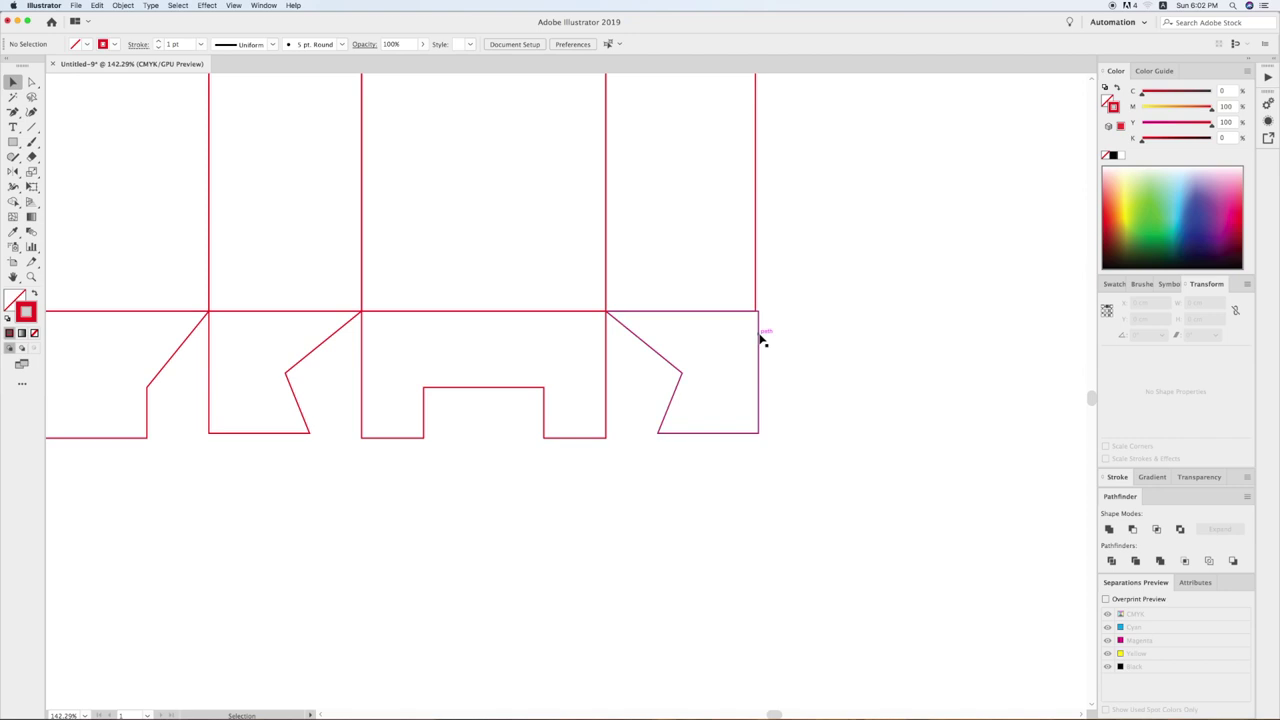
{"action": "left_click", "coordinate": [575, 44]}
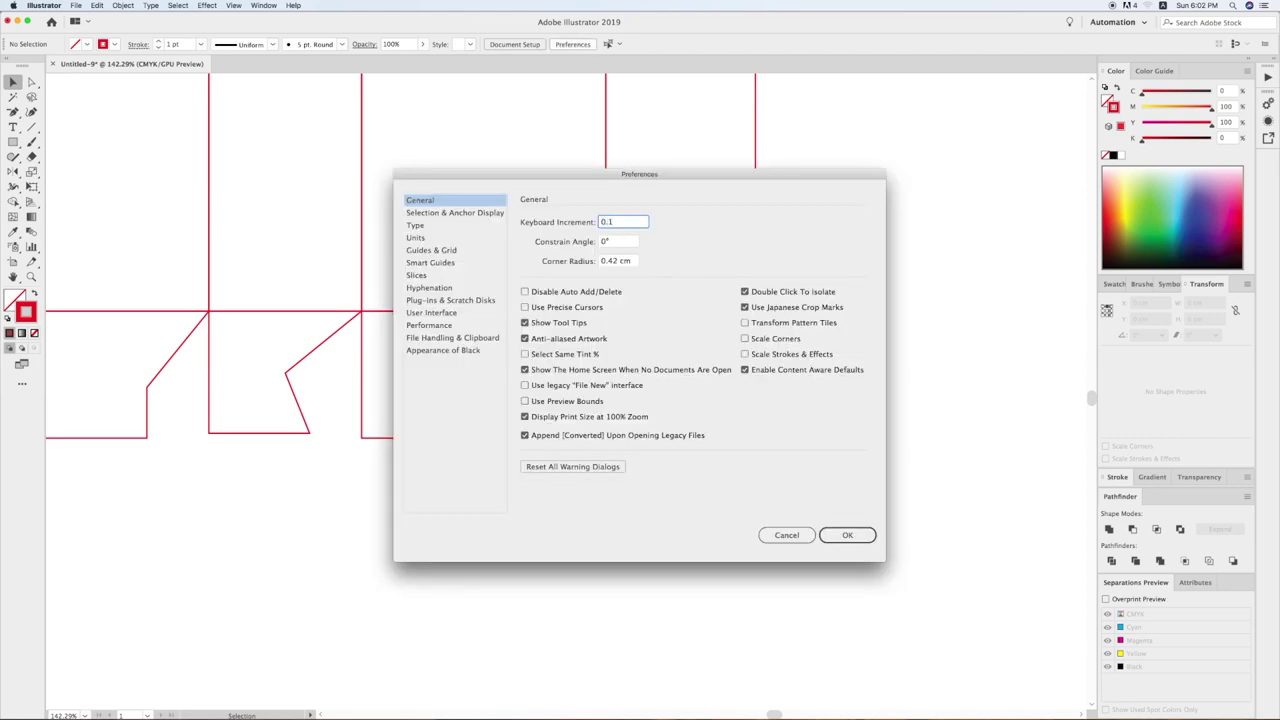
{"action": "left_click", "coordinate": [847, 535]}
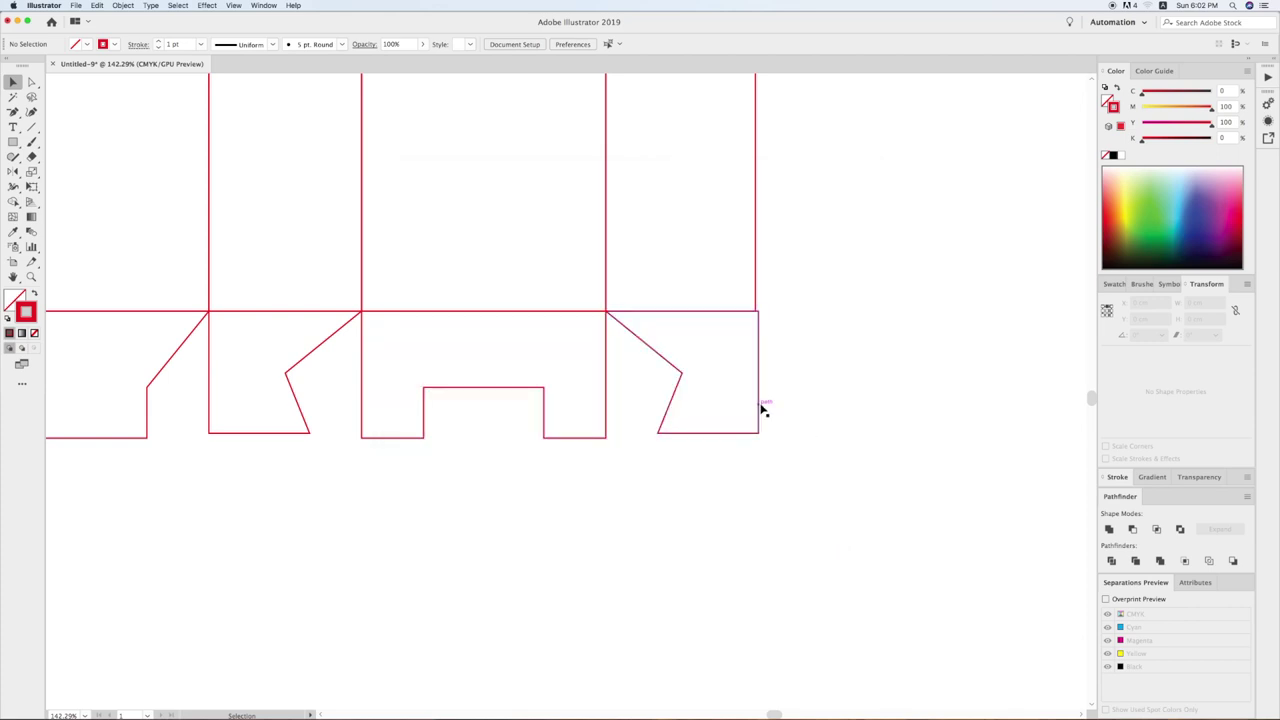
{"action": "double_click", "coordinate": [761, 408]}
{"action": "key", "text": "a"}
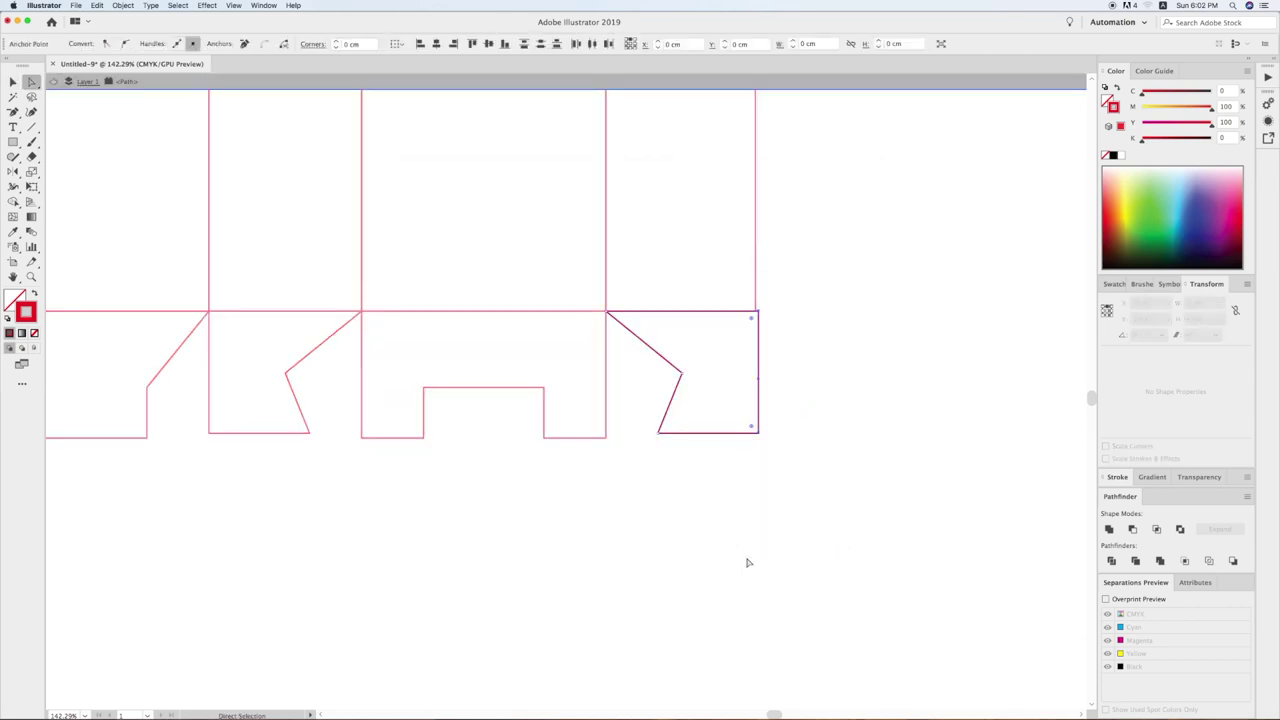
{"action": "key", "text": "v"}
{"action": "key", "text": "ctrl+minus"}
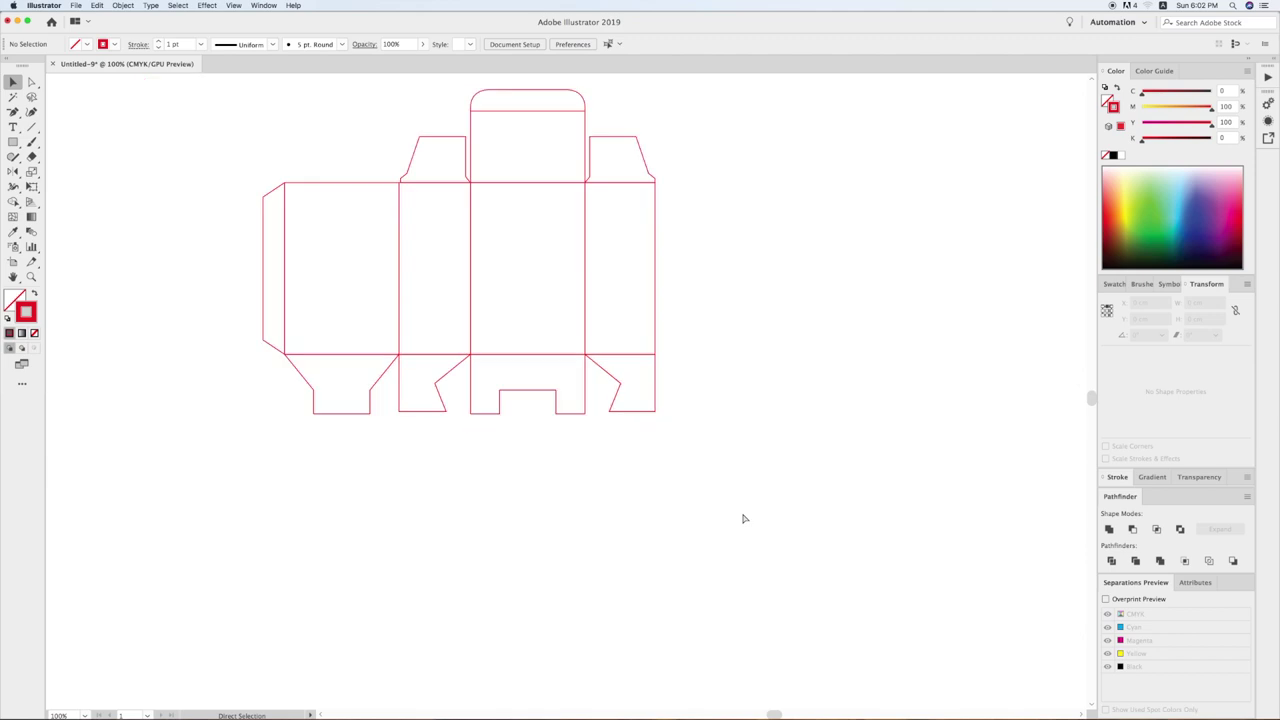
{"action": "key", "text": "ctrl+minus"}
{"action": "key", "text": "ctrl+minus"}
{"action": "left_click_drag", "start_coordinate": [644, 408], "coordinate": [742, 430]}
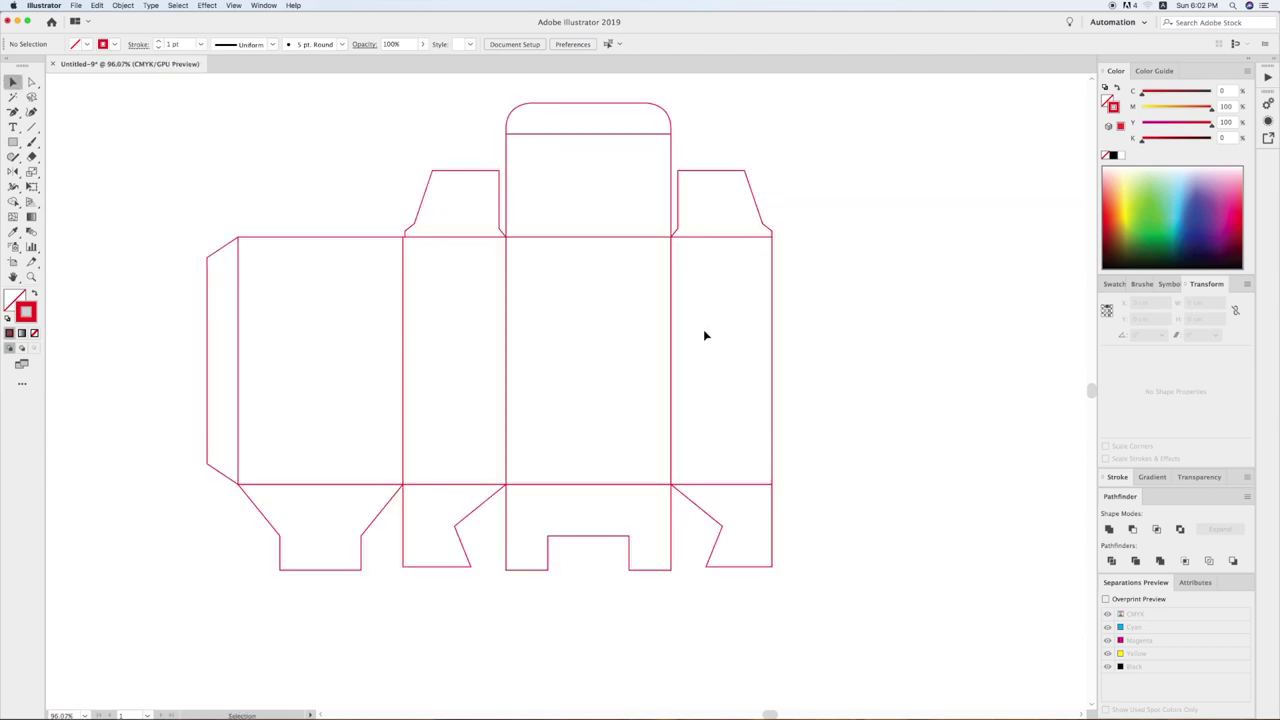
{"action": "mouse_move", "coordinate": [746, 514]}
{"action": "left_mouse_down"}
{"action": "mouse_move", "coordinate": [507, 566]}
{"action": "mouse_move", "coordinate": [531, 615]}
{"action": "left_mouse_up"}
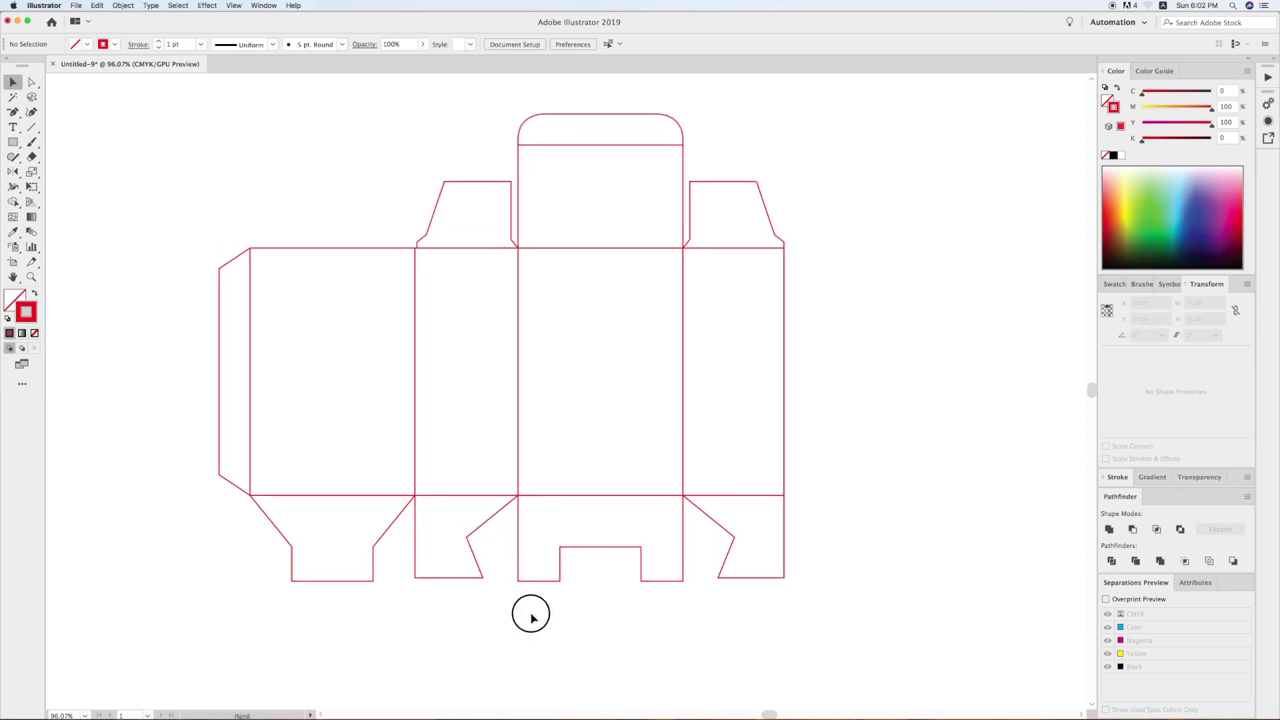
{"action": "key", "text": "ctrl+minus"}
{"action": "key", "text": "ctrl+minus"}
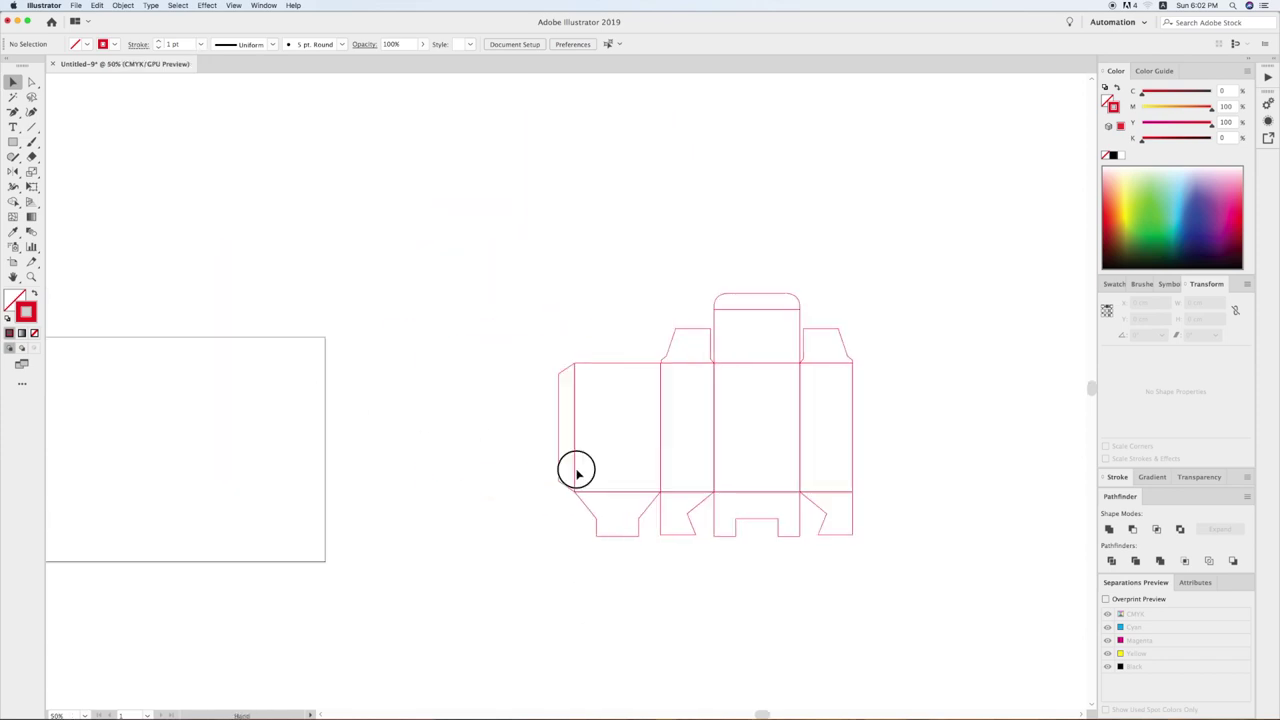
Move the finished dieline onto the empty Artboard 1 and deselect it
{"action": "scroll", "coordinate": [632, 294], "scroll_direction": "left", "scroll_amount": 10}
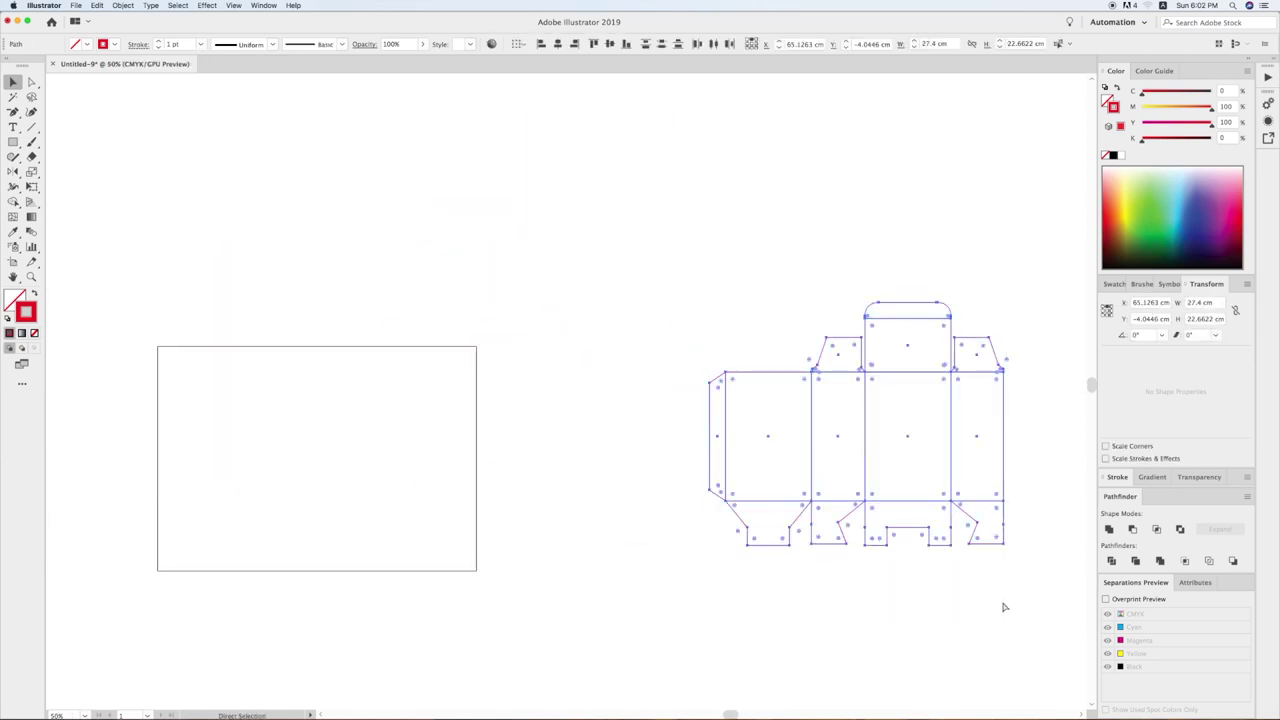
{"action": "left_click_drag", "start_coordinate": [820, 562], "coordinate": [898, 448]}
{"action": "left_click_drag", "start_coordinate": [898, 394], "coordinate": [360, 446]}
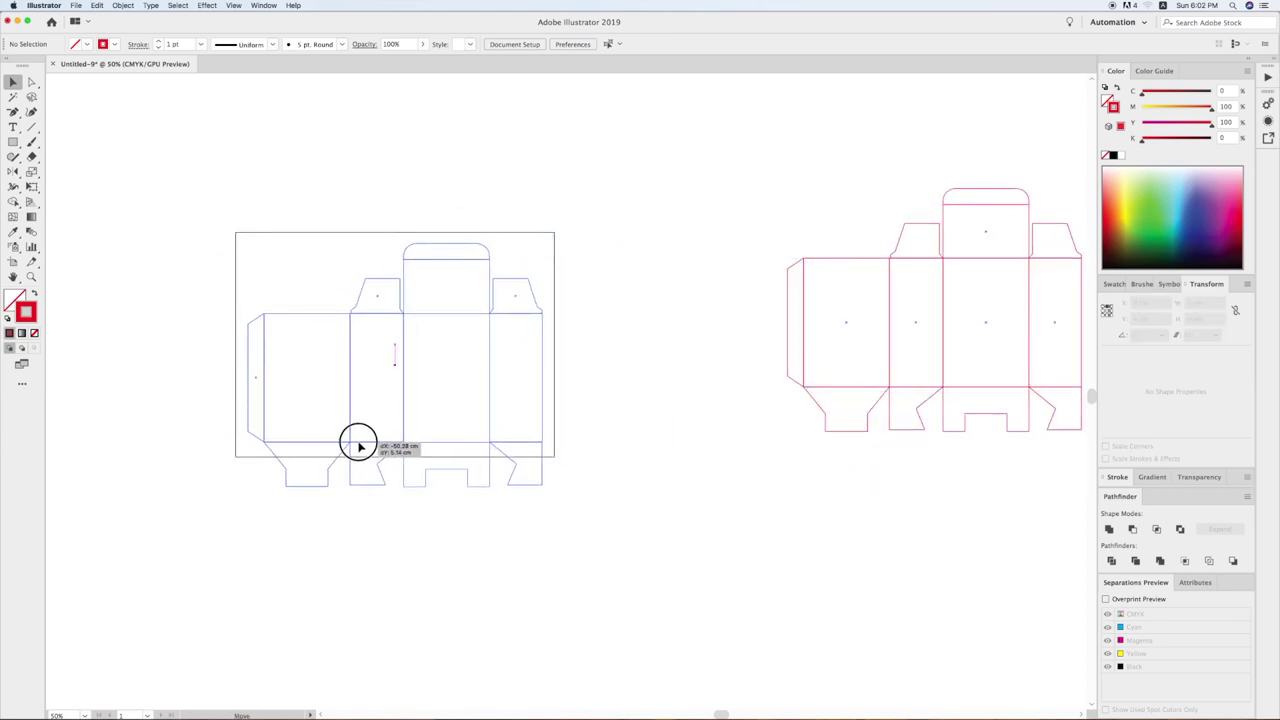
{"action": "left_click_drag", "start_coordinate": [360, 446], "coordinate": [358, 440]}
{"action": "left_click", "coordinate": [648, 508]}
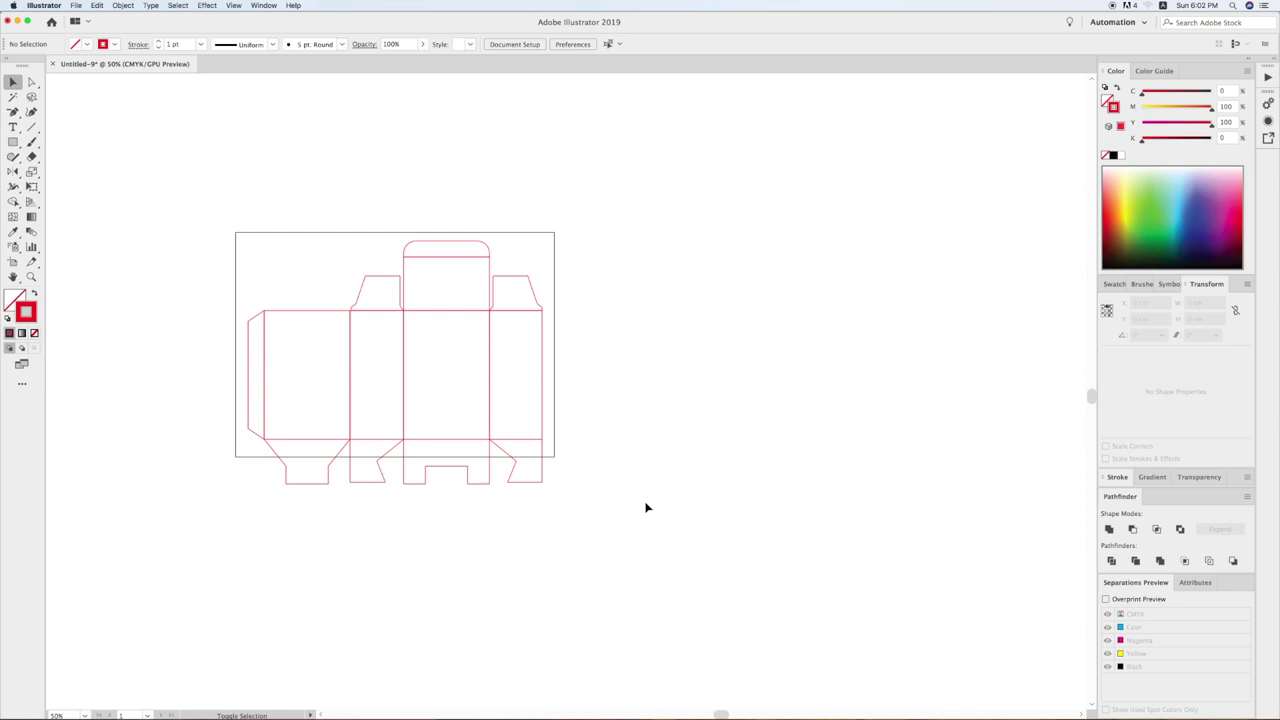
Extend the artboard's bottom edge to about 29.7 × 24.77 cm so it encloses the dieline
{"action": "key", "text": "shift+o"}
{"action": "left_click_drag", "start_coordinate": [395, 457], "coordinate": [409, 497]}
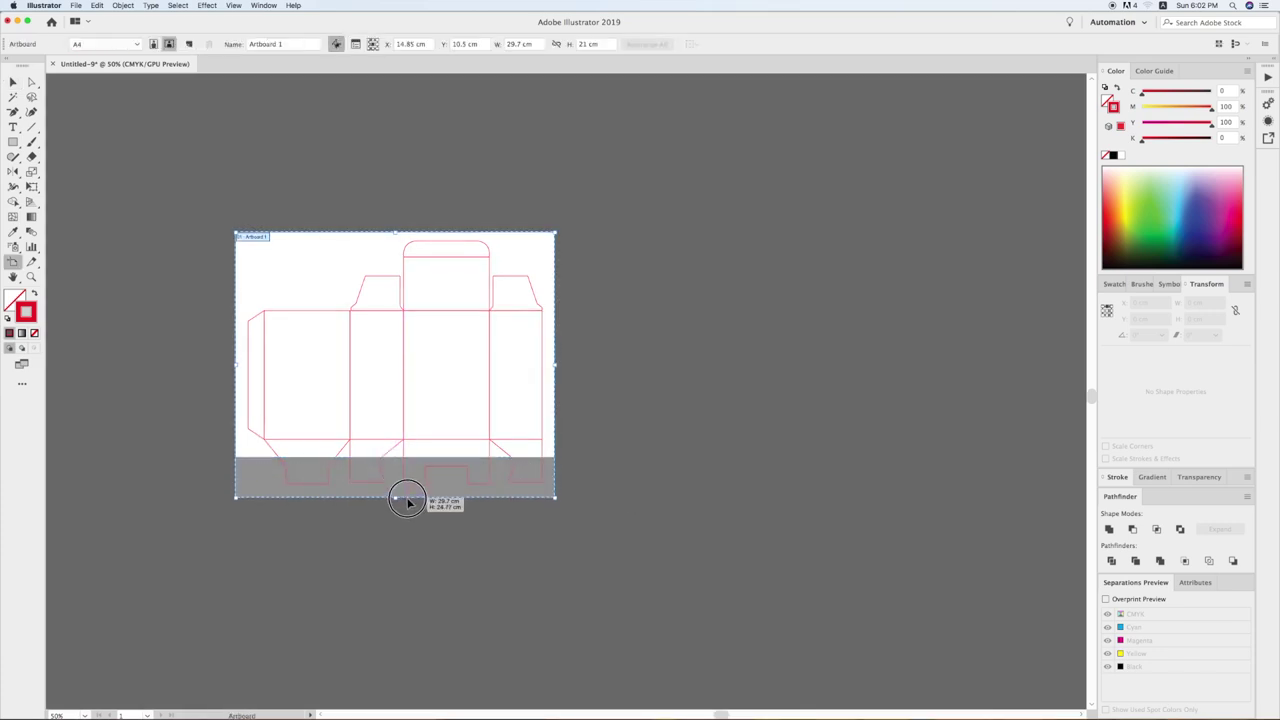
{"action": "key", "text": "Escape"}
{"action": "mouse_move", "coordinate": [683, 497]}
{"action": "left_mouse_down"}
{"action": "mouse_move", "coordinate": [726, 517]}
{"action": "mouse_move", "coordinate": [740, 466]}
{"action": "mouse_move", "coordinate": [830, 440]}
{"action": "left_mouse_up"}
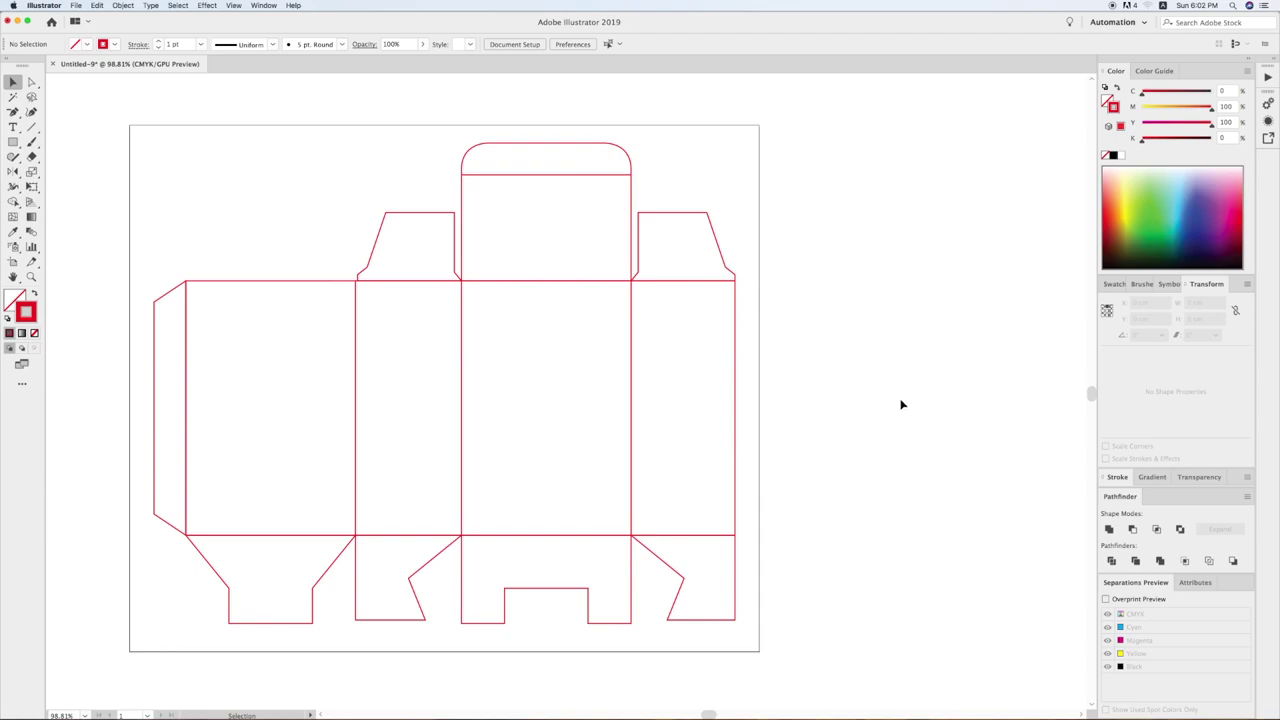